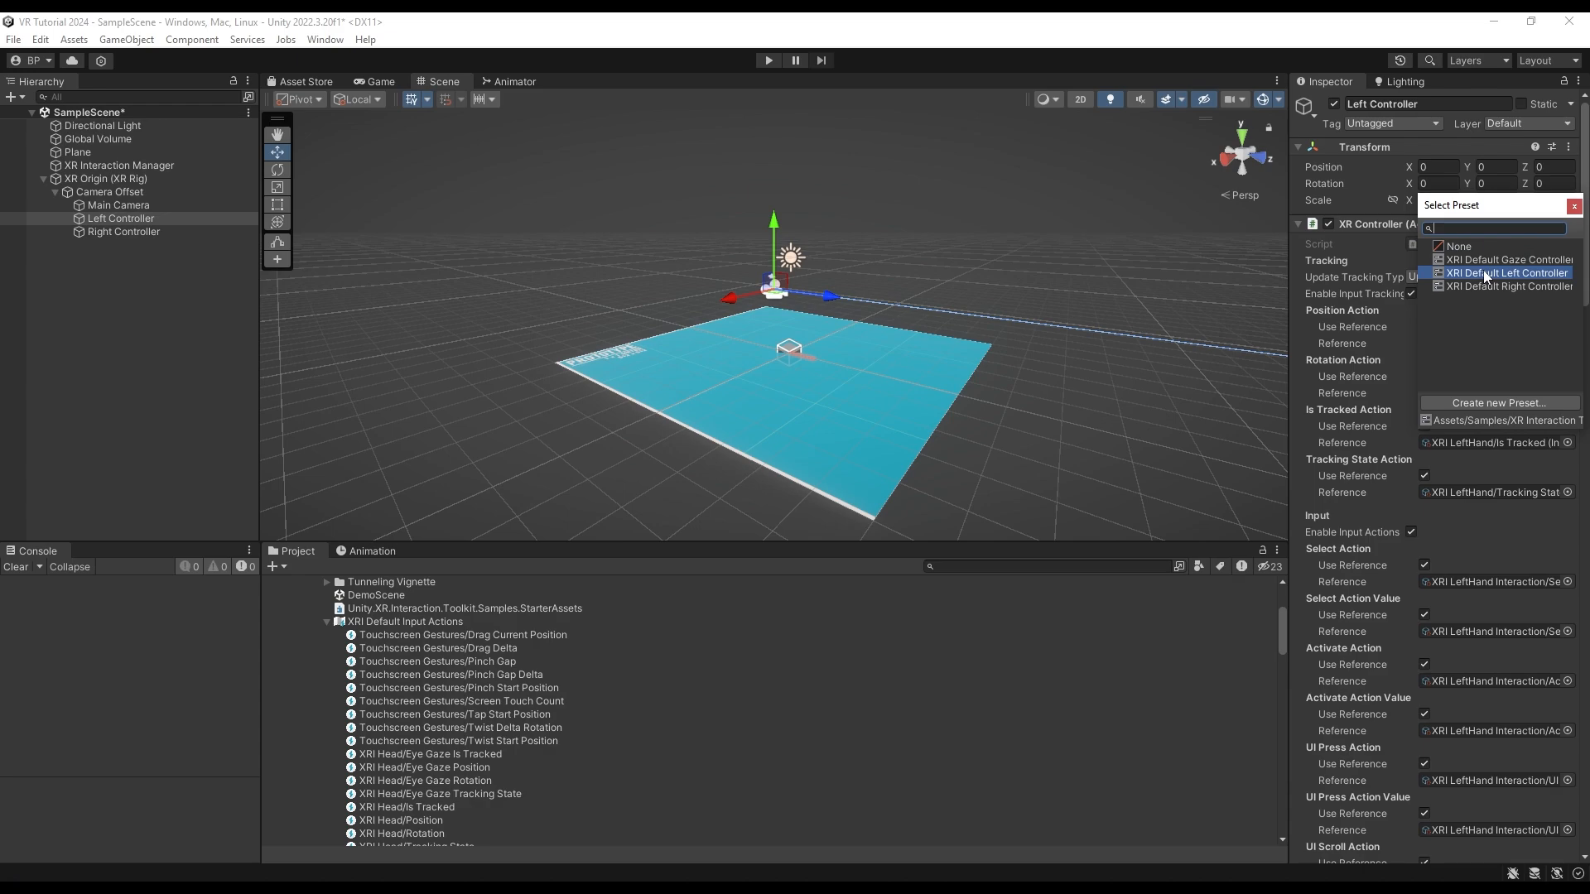
- Apply the XR Default Left Controller preset to the Left Controller's XR Controller component
{"action": "double_click", "coordinate": [1484, 273]}
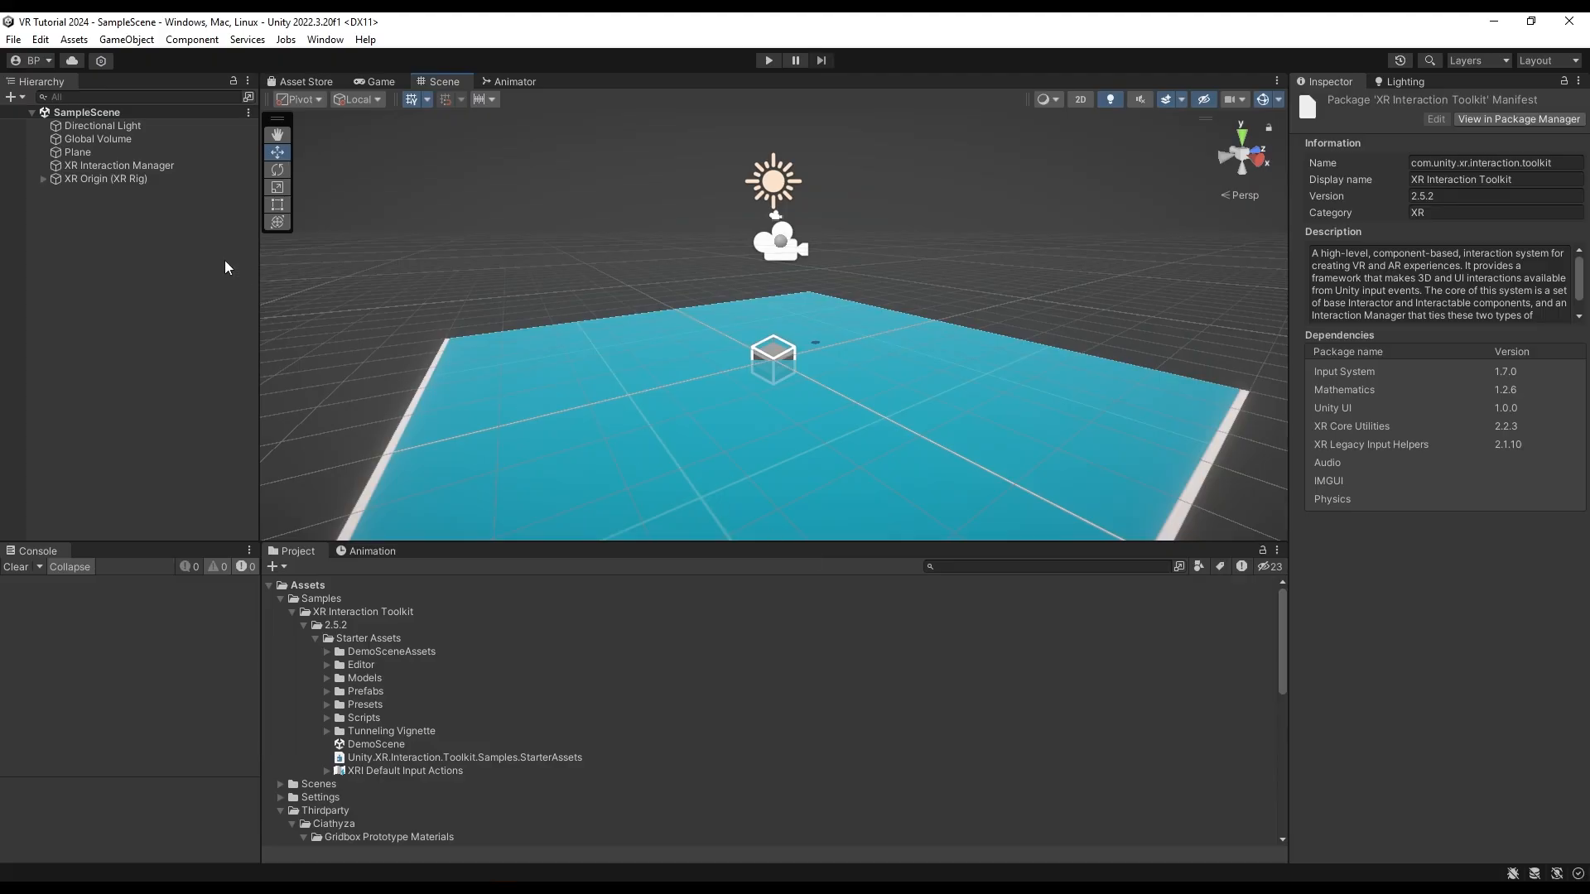
- Expand the XR Origin hierarchy down to both controllers' children and inspect the Left Controller's Sphere up close in the scene
{"action": "left_click", "coordinate": [42, 178]}
{"action": "left_click", "coordinate": [55, 191]}
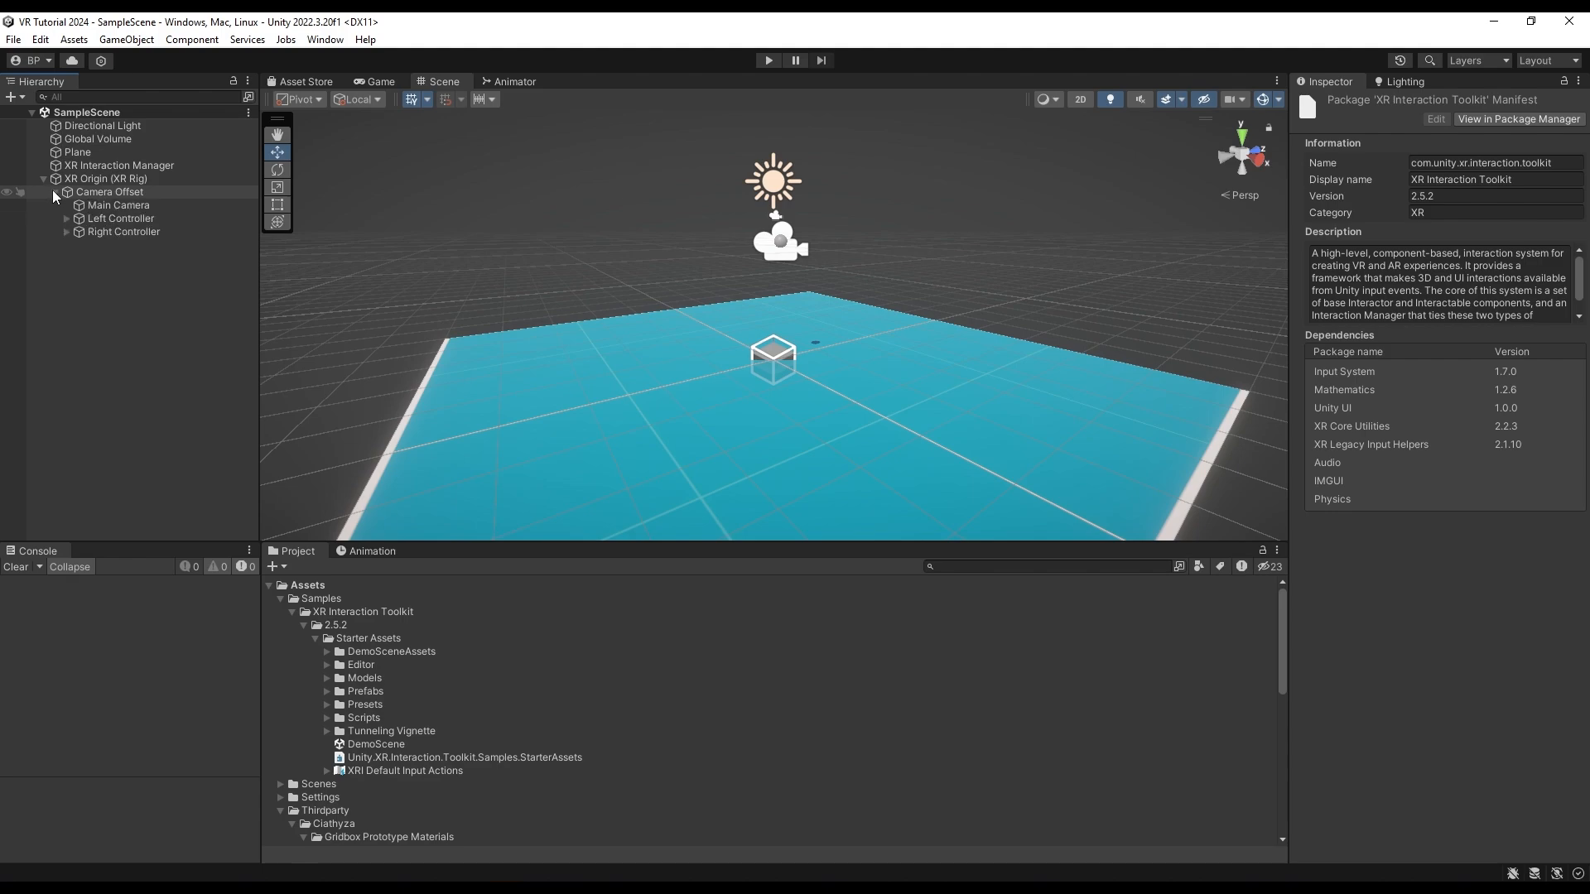
{"action": "left_click", "coordinate": [67, 218]}
{"action": "left_click", "coordinate": [67, 244]}
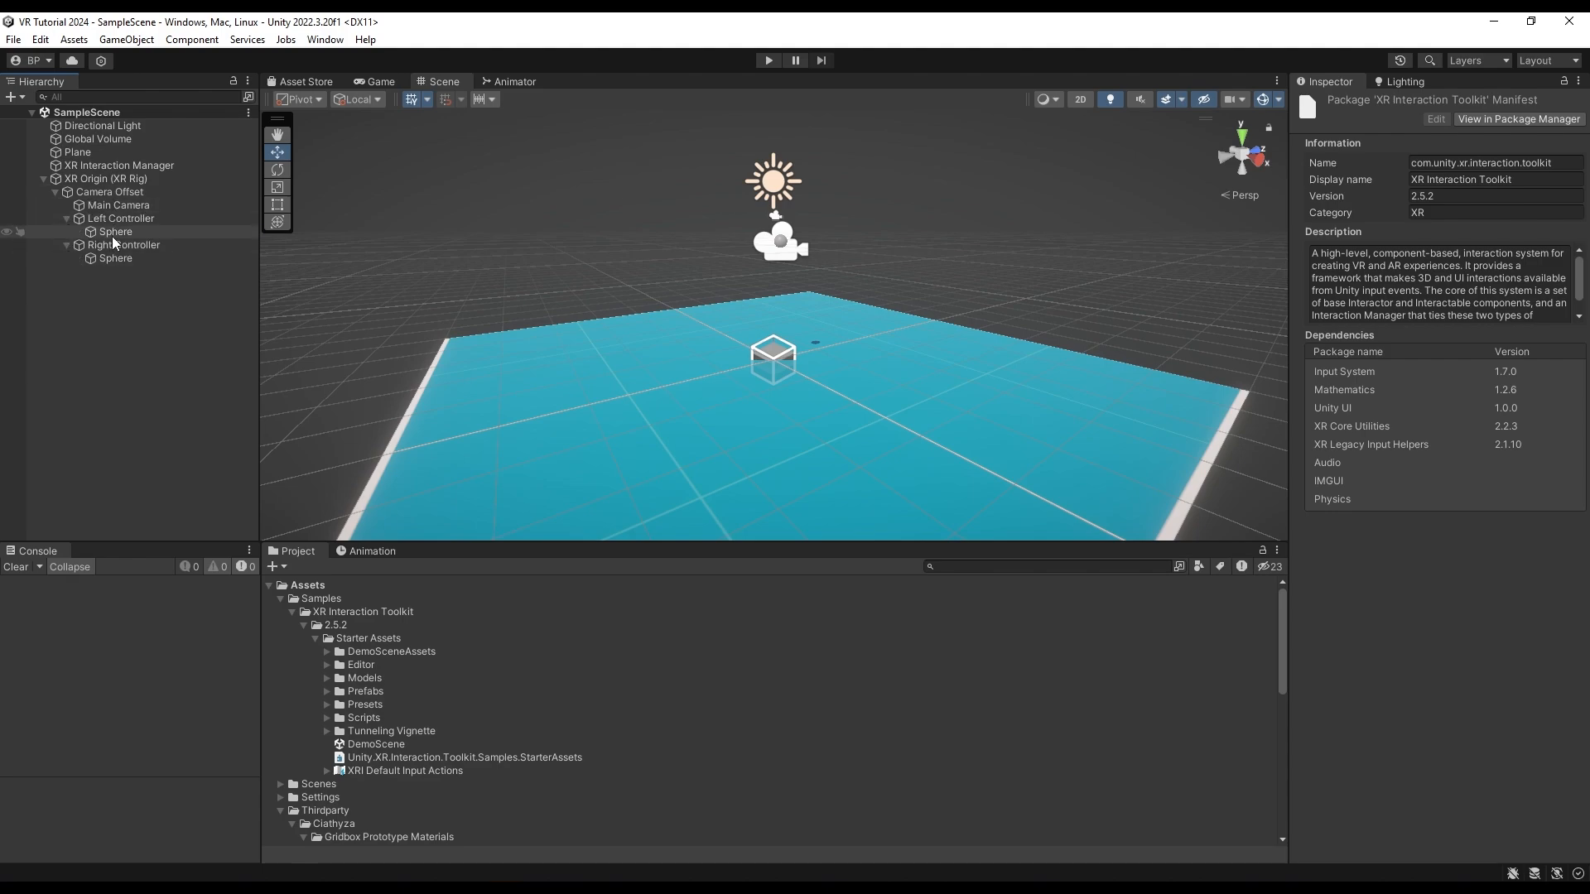
{"action": "double_click", "coordinate": [113, 231]}
{"action": "left_click_drag", "start_coordinate": [535, 321], "coordinate": [729, 385], "text": "alt"}
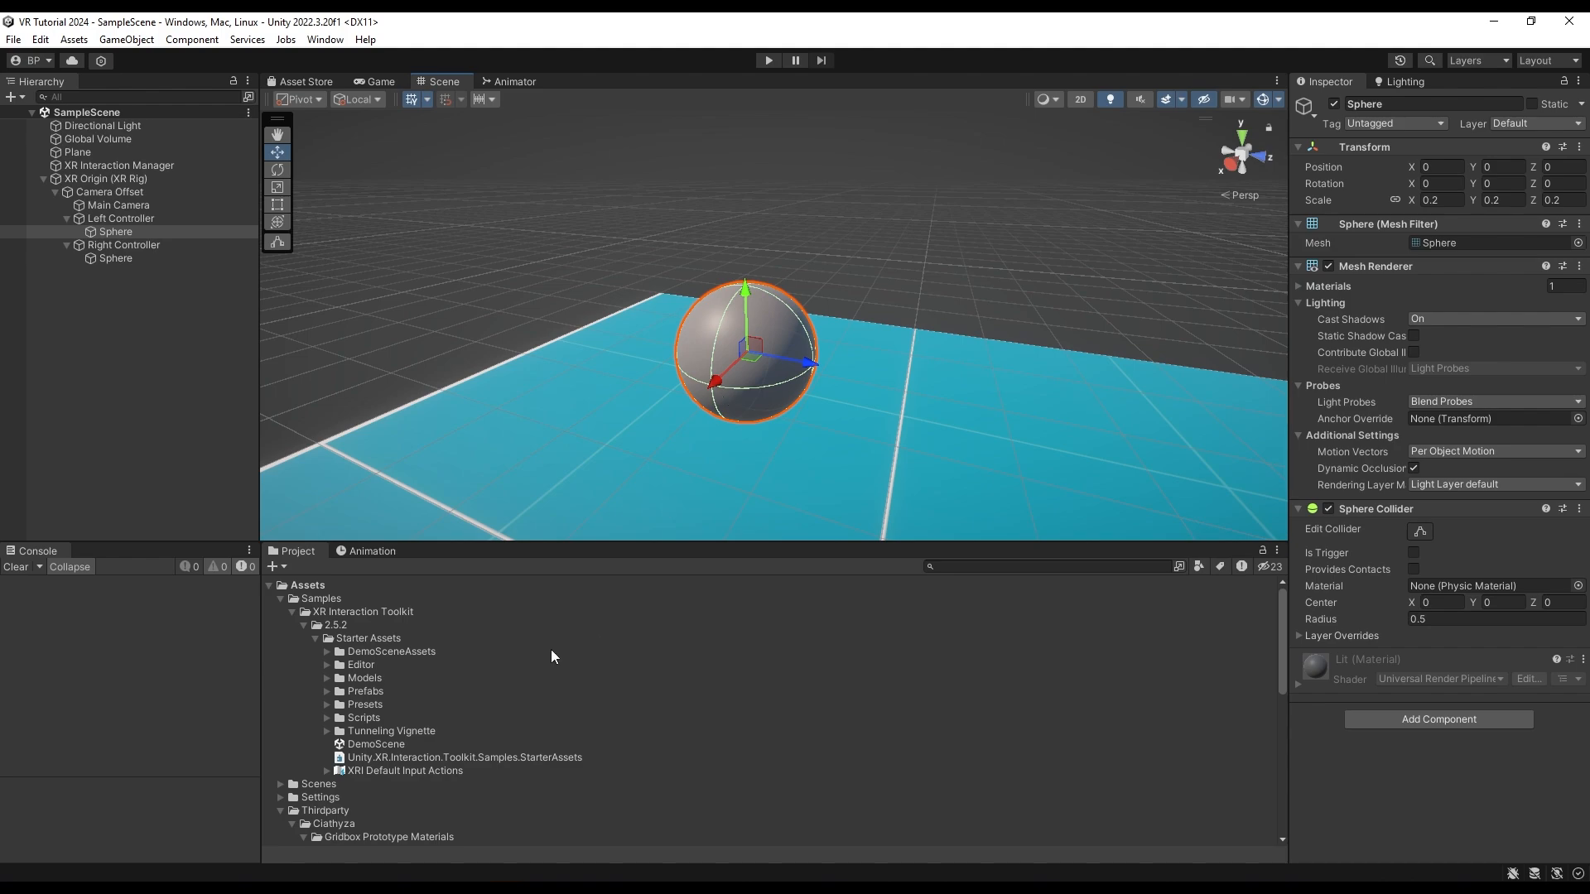
- Expand the Starter Assets Prefabs folder and preview the XR Controller Left and XR Controller Right prefabs
{"action": "left_click", "coordinate": [326, 691]}
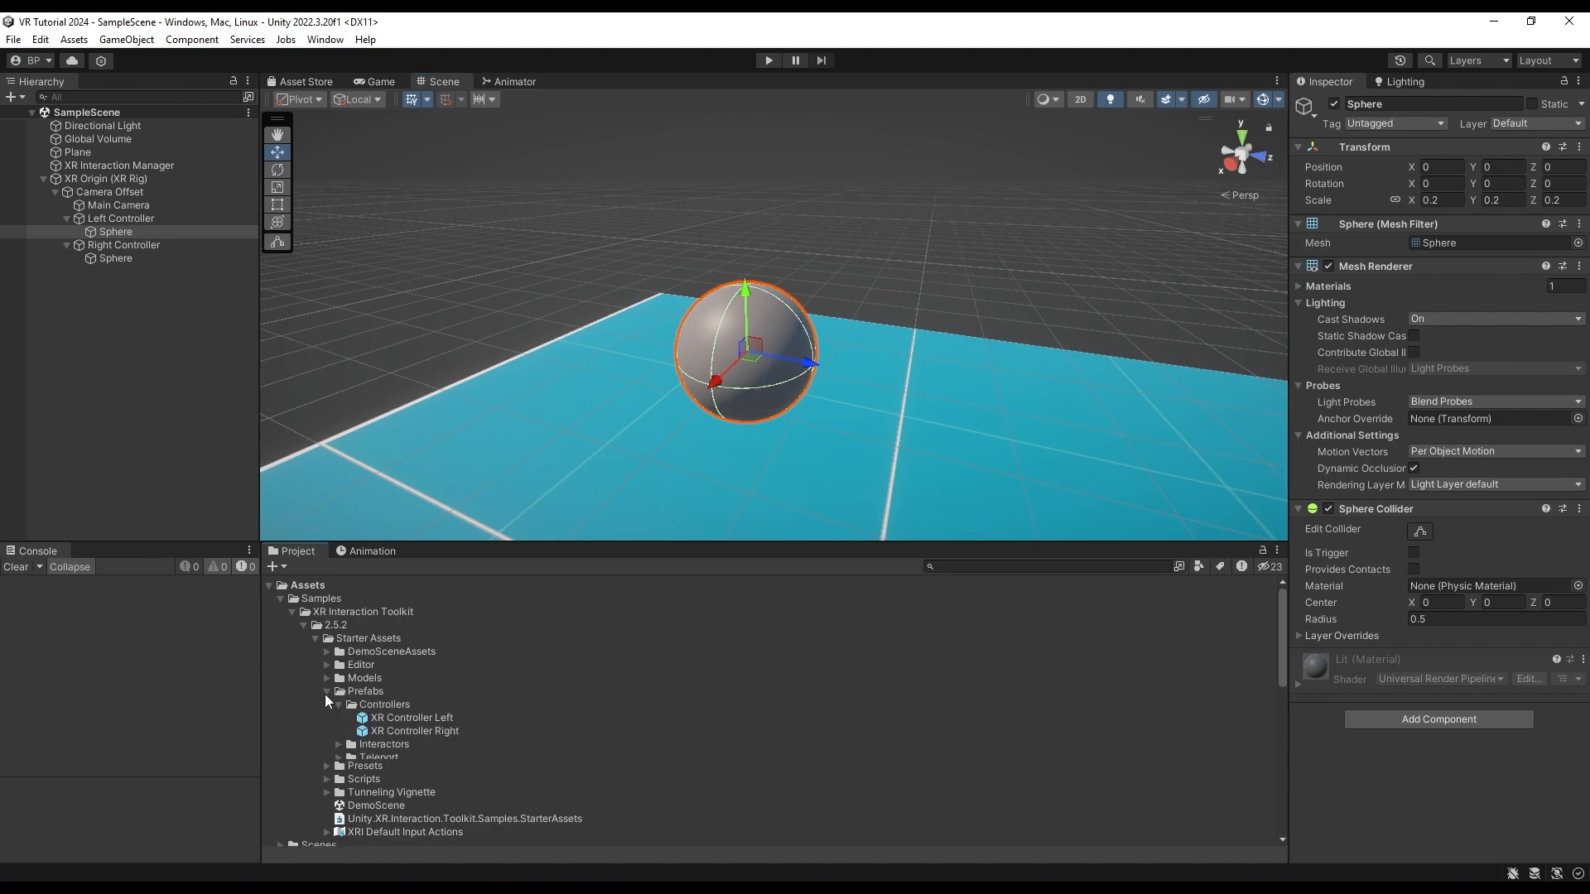
{"action": "left_click", "coordinate": [386, 717]}
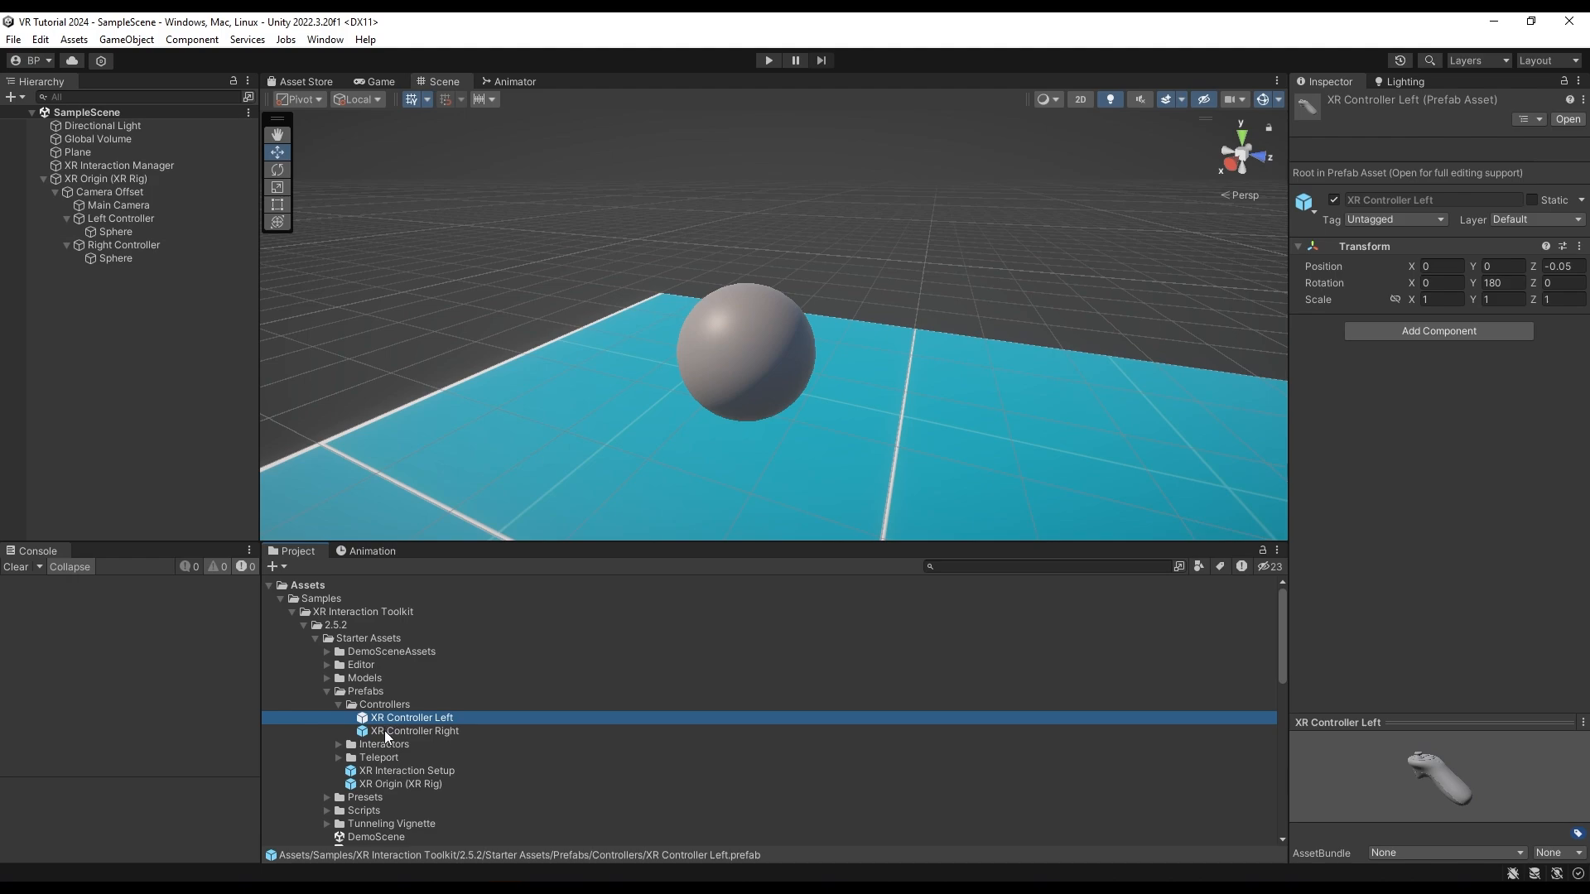
{"action": "left_click", "coordinate": [384, 731]}
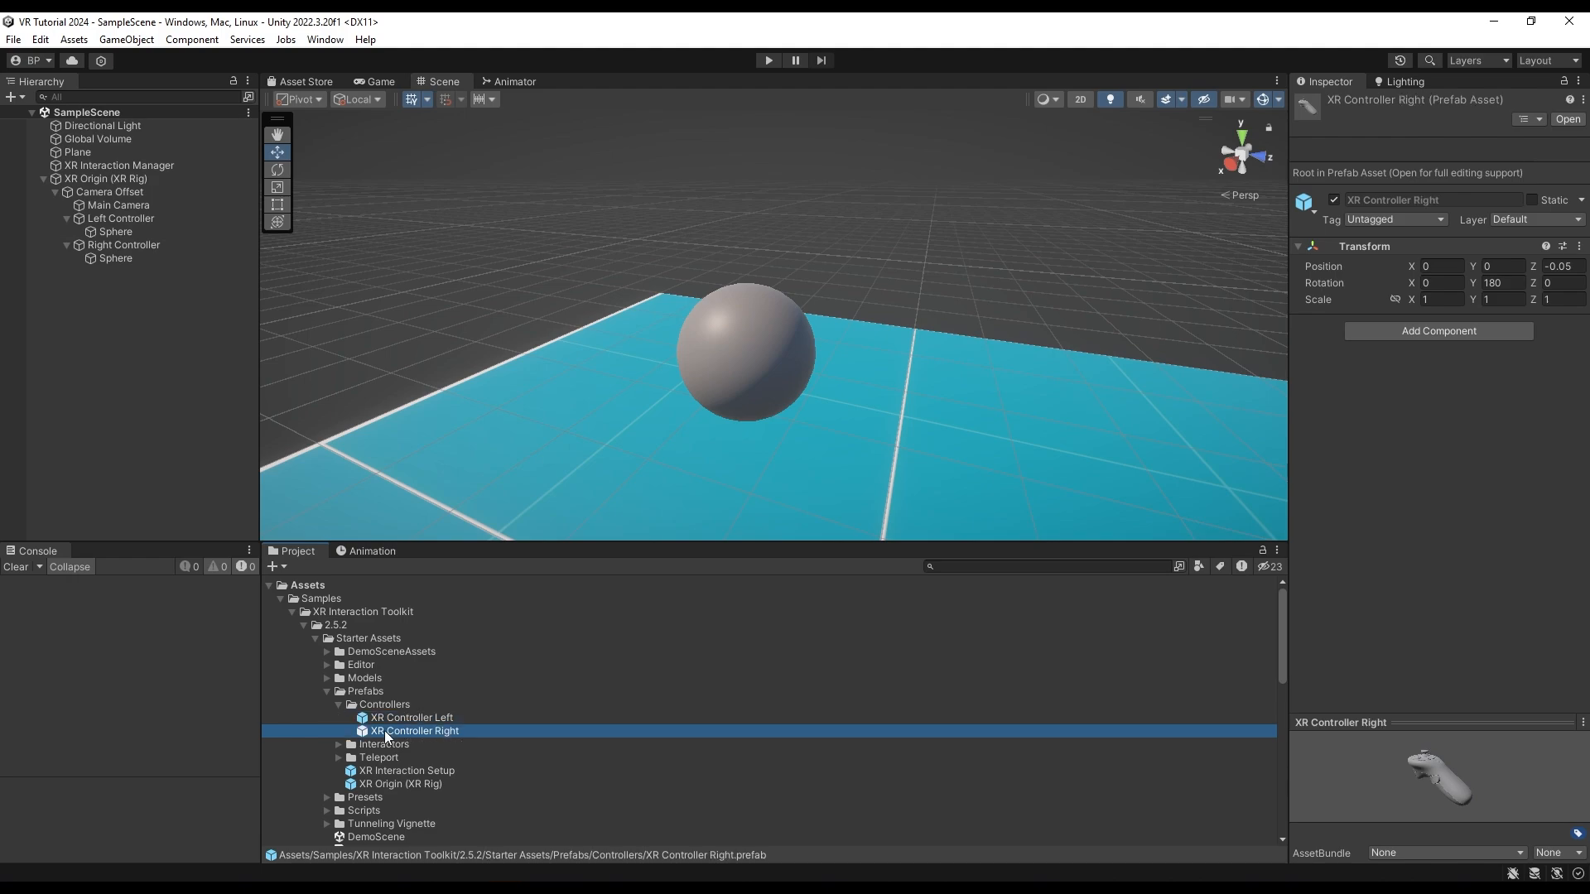
- Delete the Sphere objects under the Left Controller and the Right Controller
{"action": "left_click", "coordinate": [141, 232]}
{"action": "key", "text": "Delete"}
{"action": "left_click", "coordinate": [141, 245]}
{"action": "key", "text": "Delete"}
- Assign the XR Controller Left prefab as the Left Controller's Model Prefab and XR Controller Right as the Right Controller's
{"action": "left_click", "coordinate": [141, 219]}
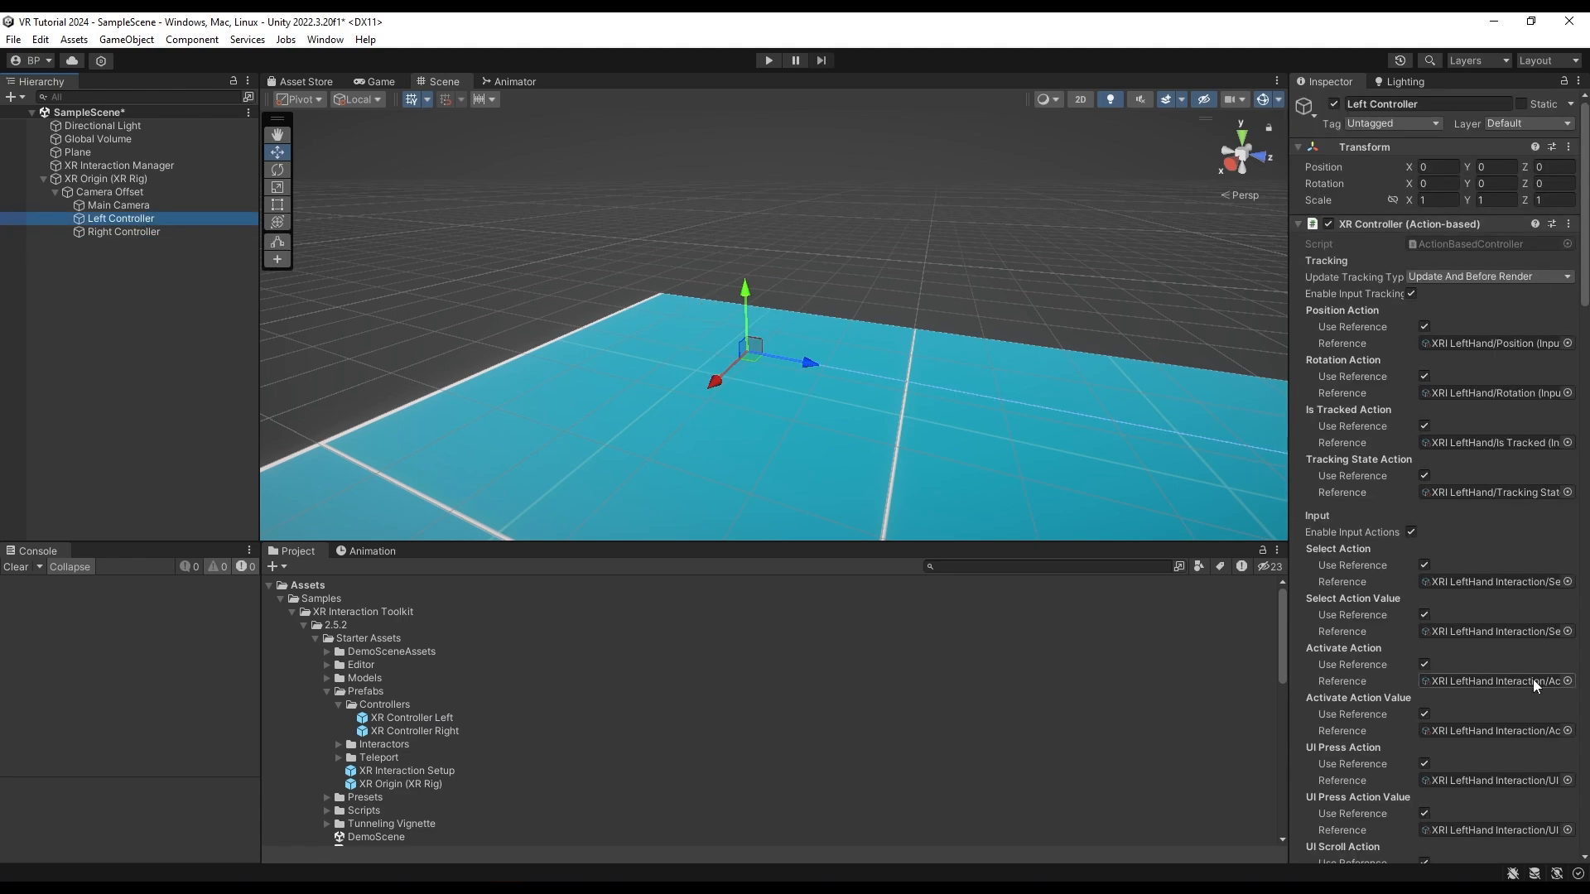
{"action": "scroll", "coordinate": [1399, 593], "scroll_direction": "down", "scroll_amount": 5}
{"action": "scroll", "coordinate": [1399, 586], "scroll_direction": "down", "scroll_amount": 8}
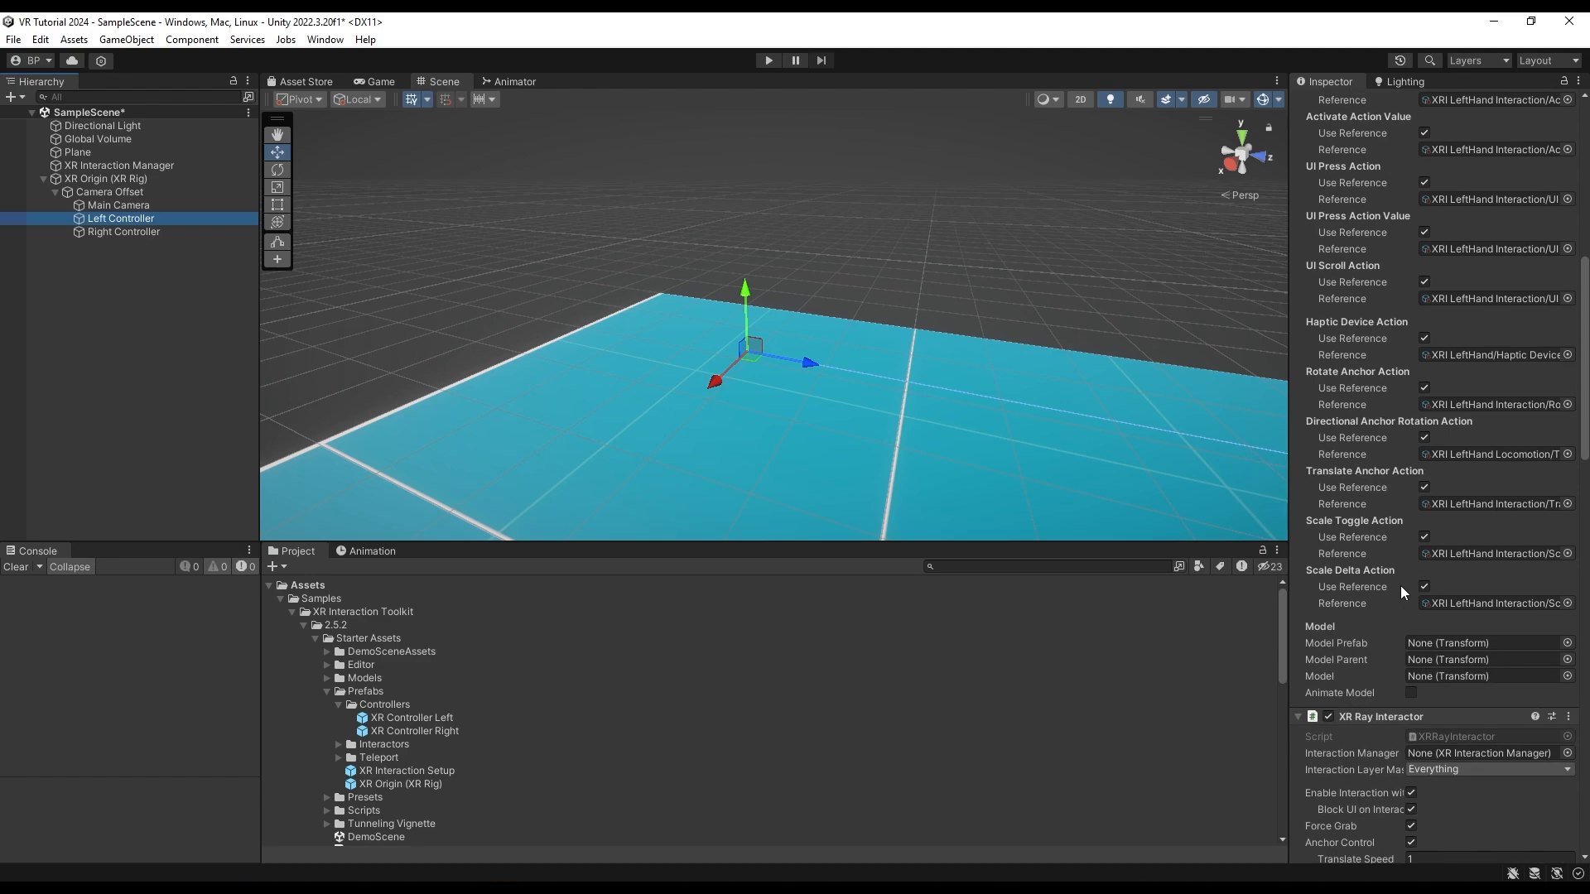
{"action": "scroll", "coordinate": [1334, 333], "scroll_direction": "up", "scroll_amount": 1}
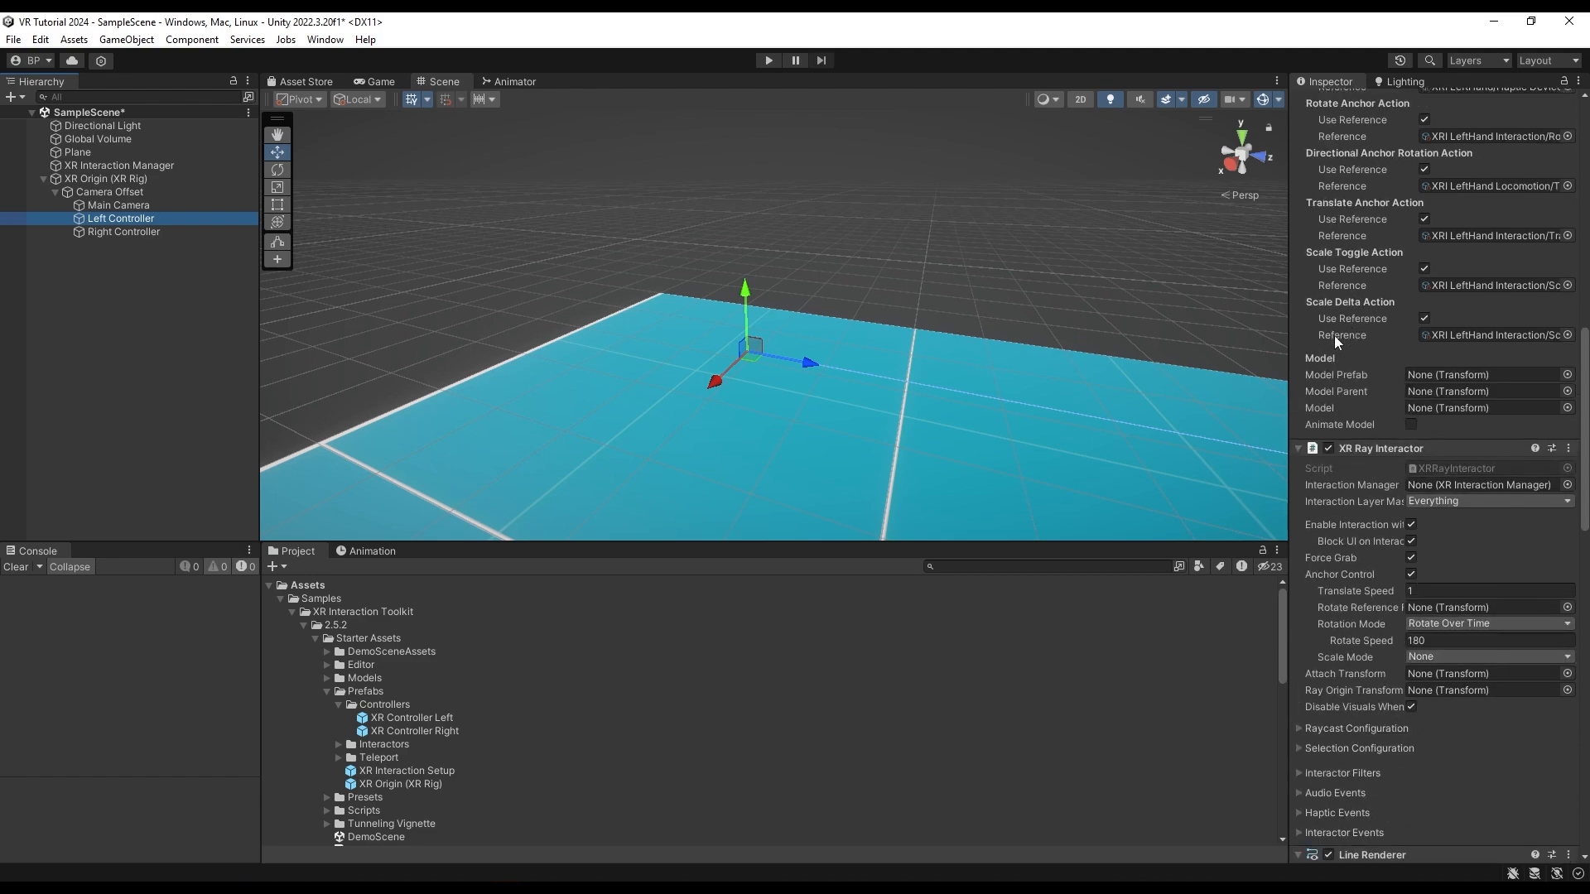
{"action": "mouse_move", "coordinate": [1348, 371]}
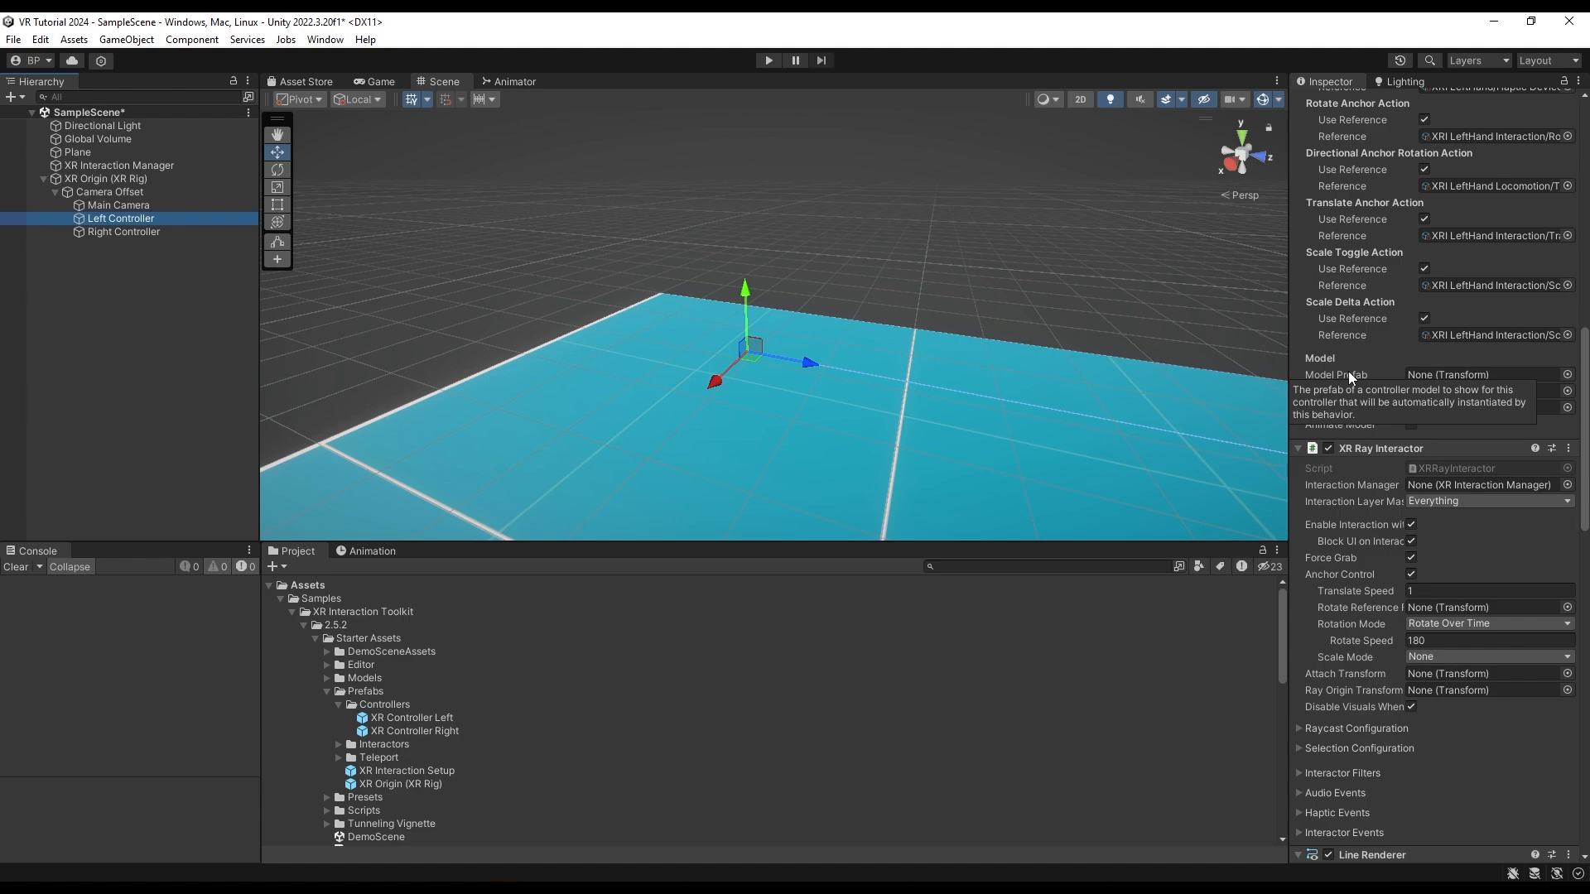
{"action": "left_click_drag", "start_coordinate": [414, 717], "coordinate": [1497, 379]}
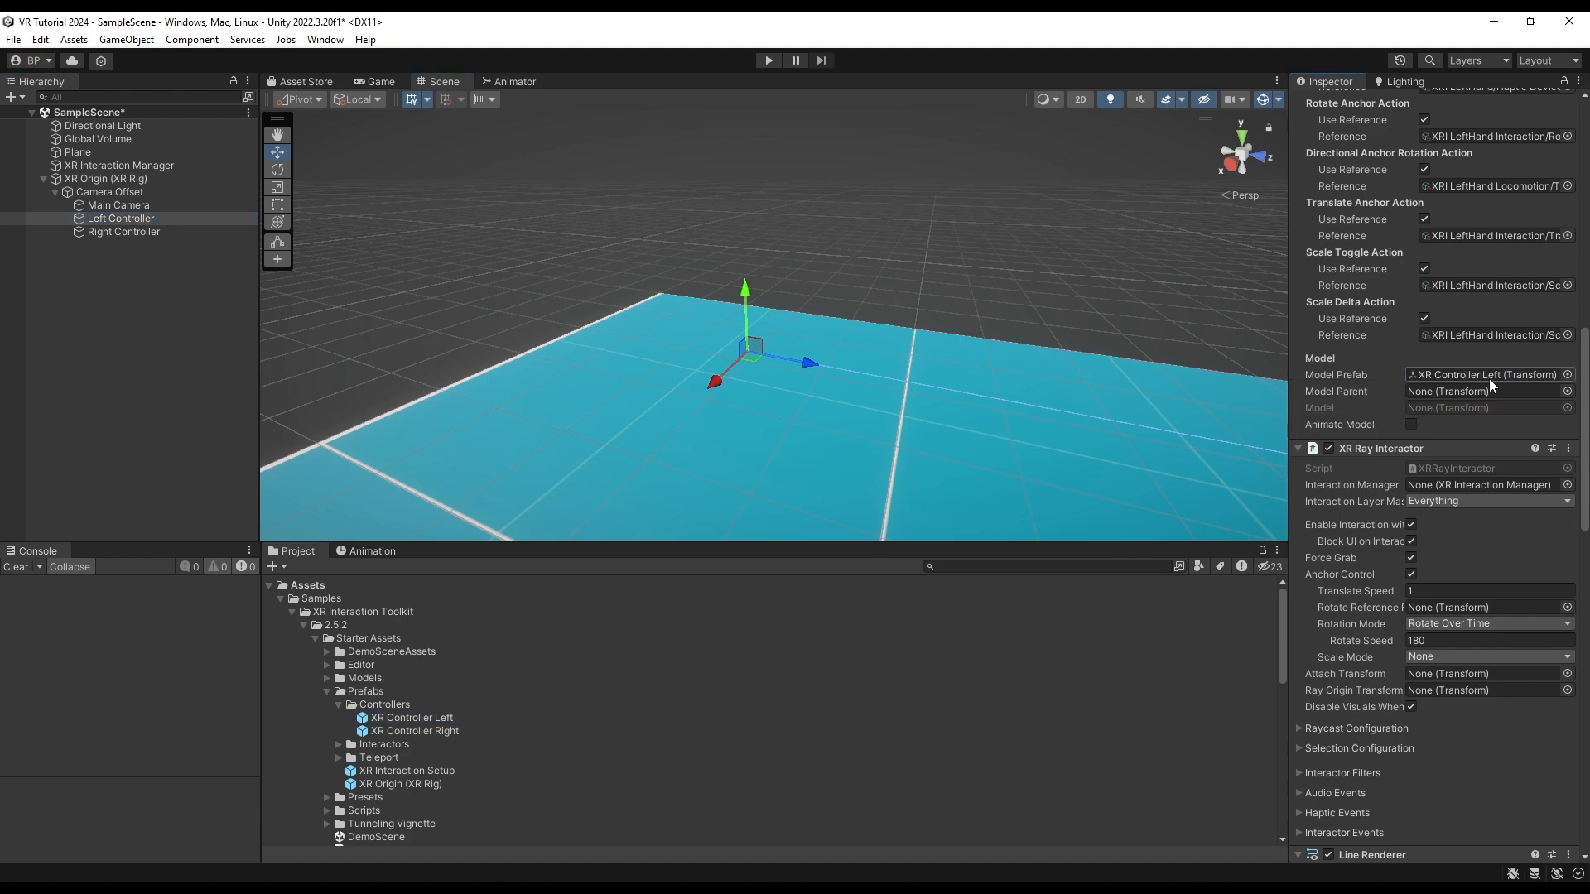
{"action": "left_click", "coordinate": [101, 236]}
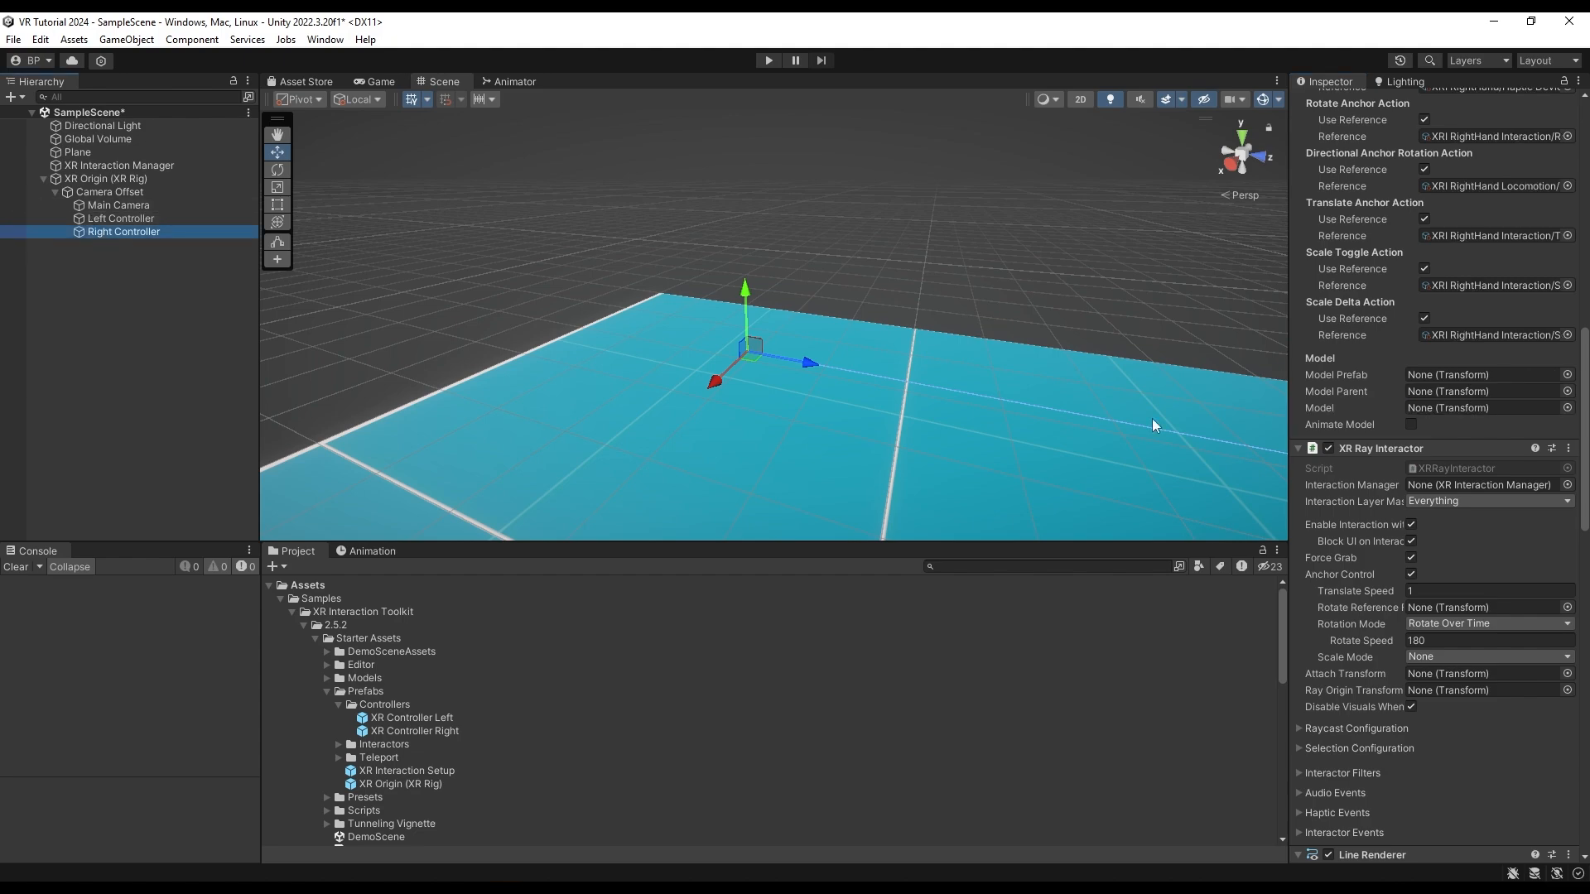
{"action": "left_click_drag", "start_coordinate": [401, 730], "coordinate": [1416, 377]}
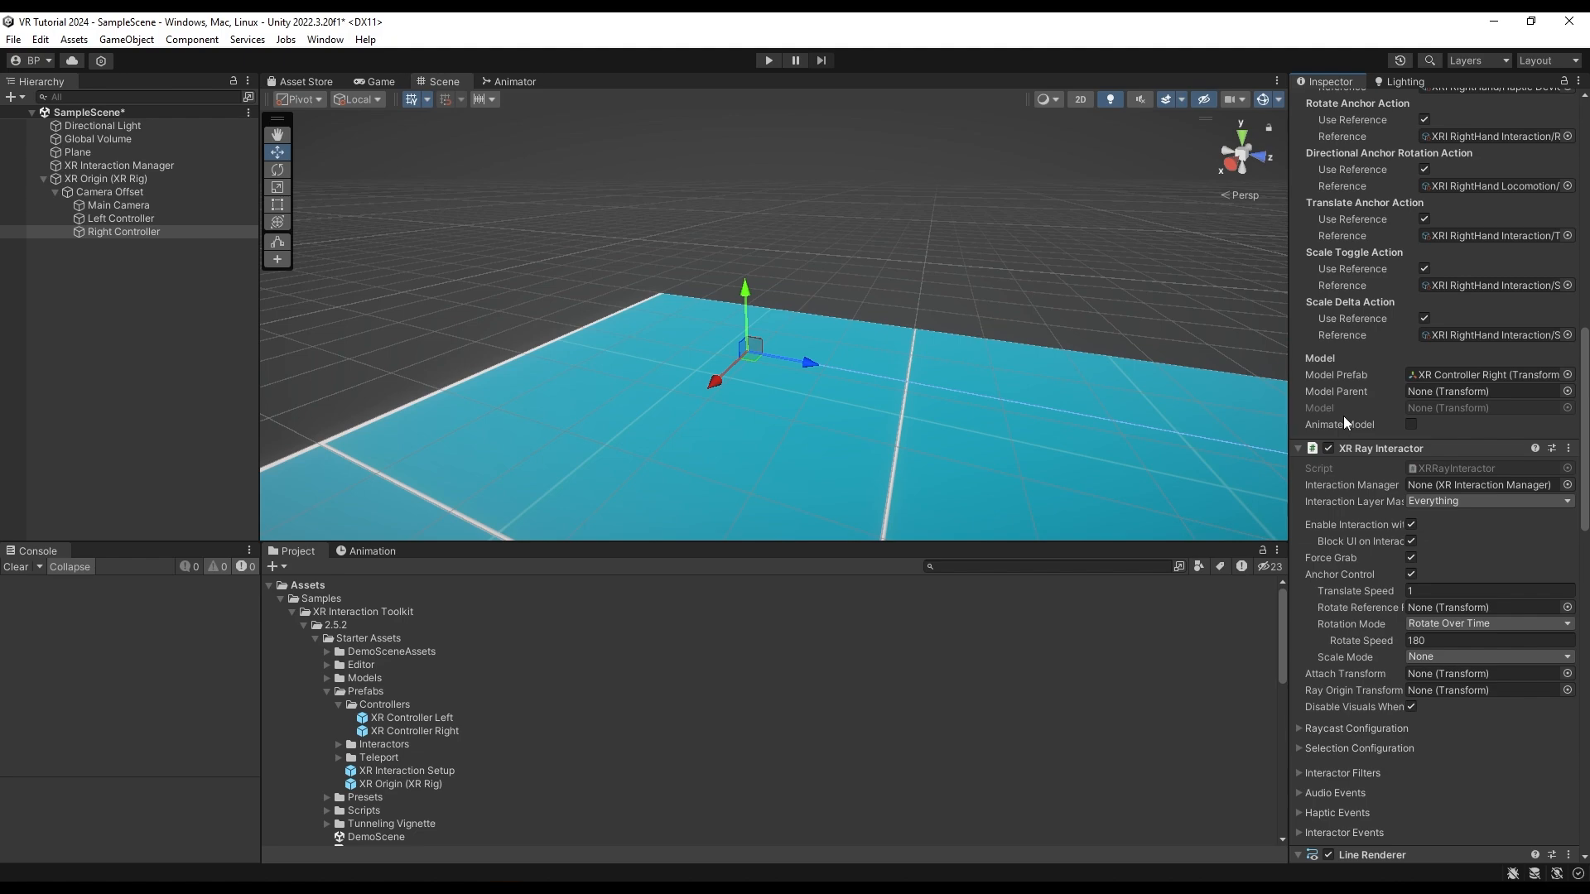
- Try to remove the Line Renderer component from the Right Controller
{"action": "scroll", "coordinate": [1342, 416], "scroll_direction": "down", "scroll_amount": 10}
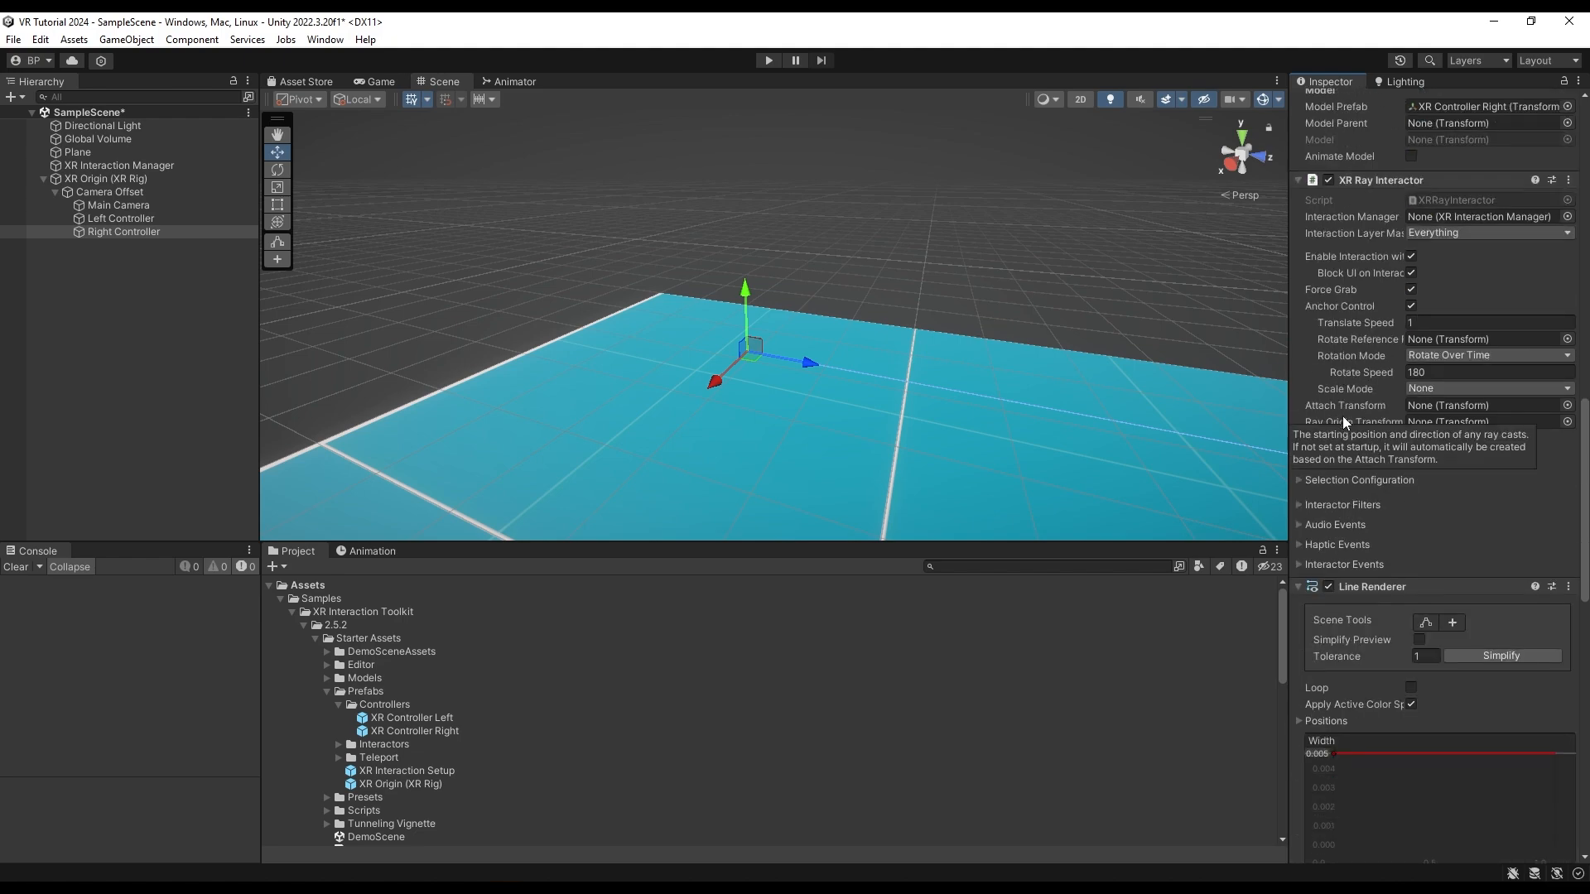
{"action": "left_click", "coordinate": [1567, 408]}
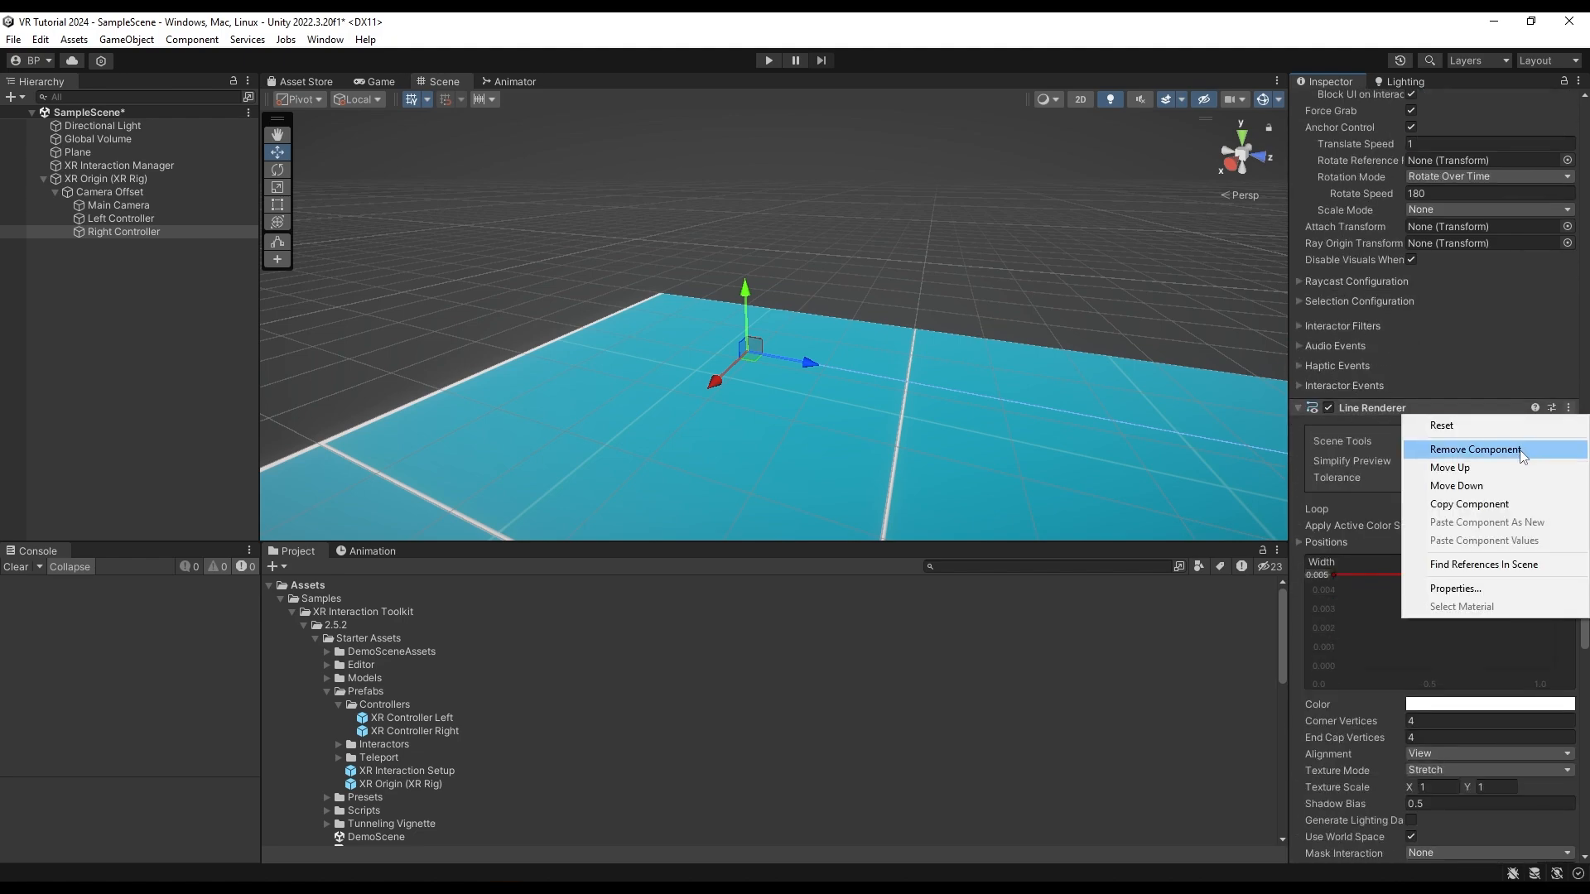
{"action": "left_click", "coordinate": [1444, 450]}
{"action": "left_click", "coordinate": [907, 488]}
- Remove the XR Interactor Line Visual, Line Renderer and XR Ray Interactor components from the Right Controller, in that order
{"action": "scroll", "coordinate": [1424, 490], "scroll_direction": "down", "scroll_amount": 12}
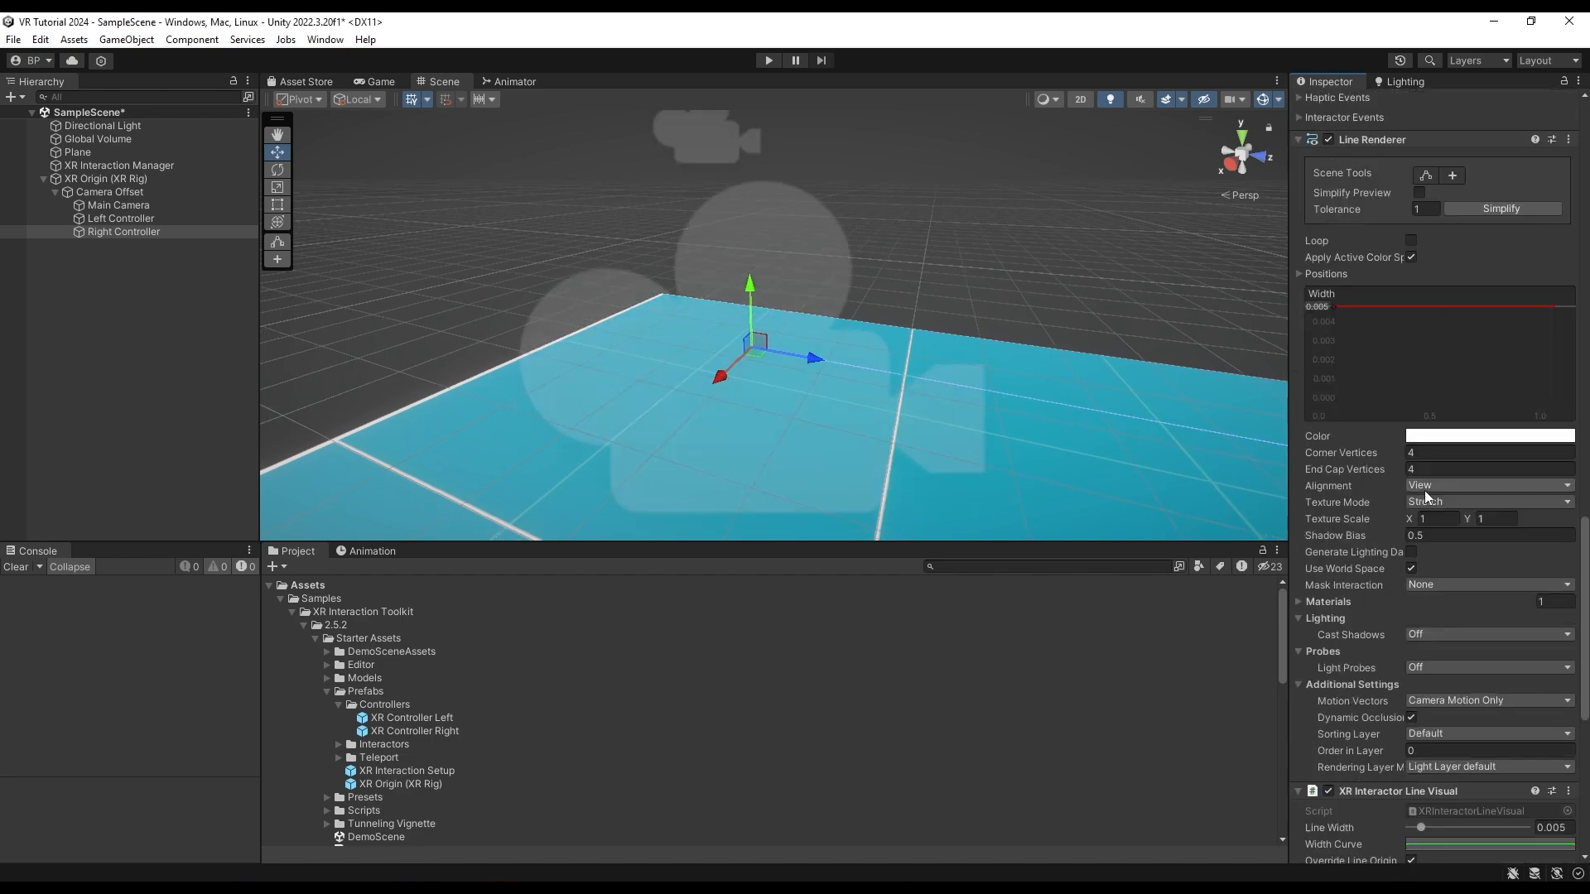
{"action": "left_click", "coordinate": [1568, 523]}
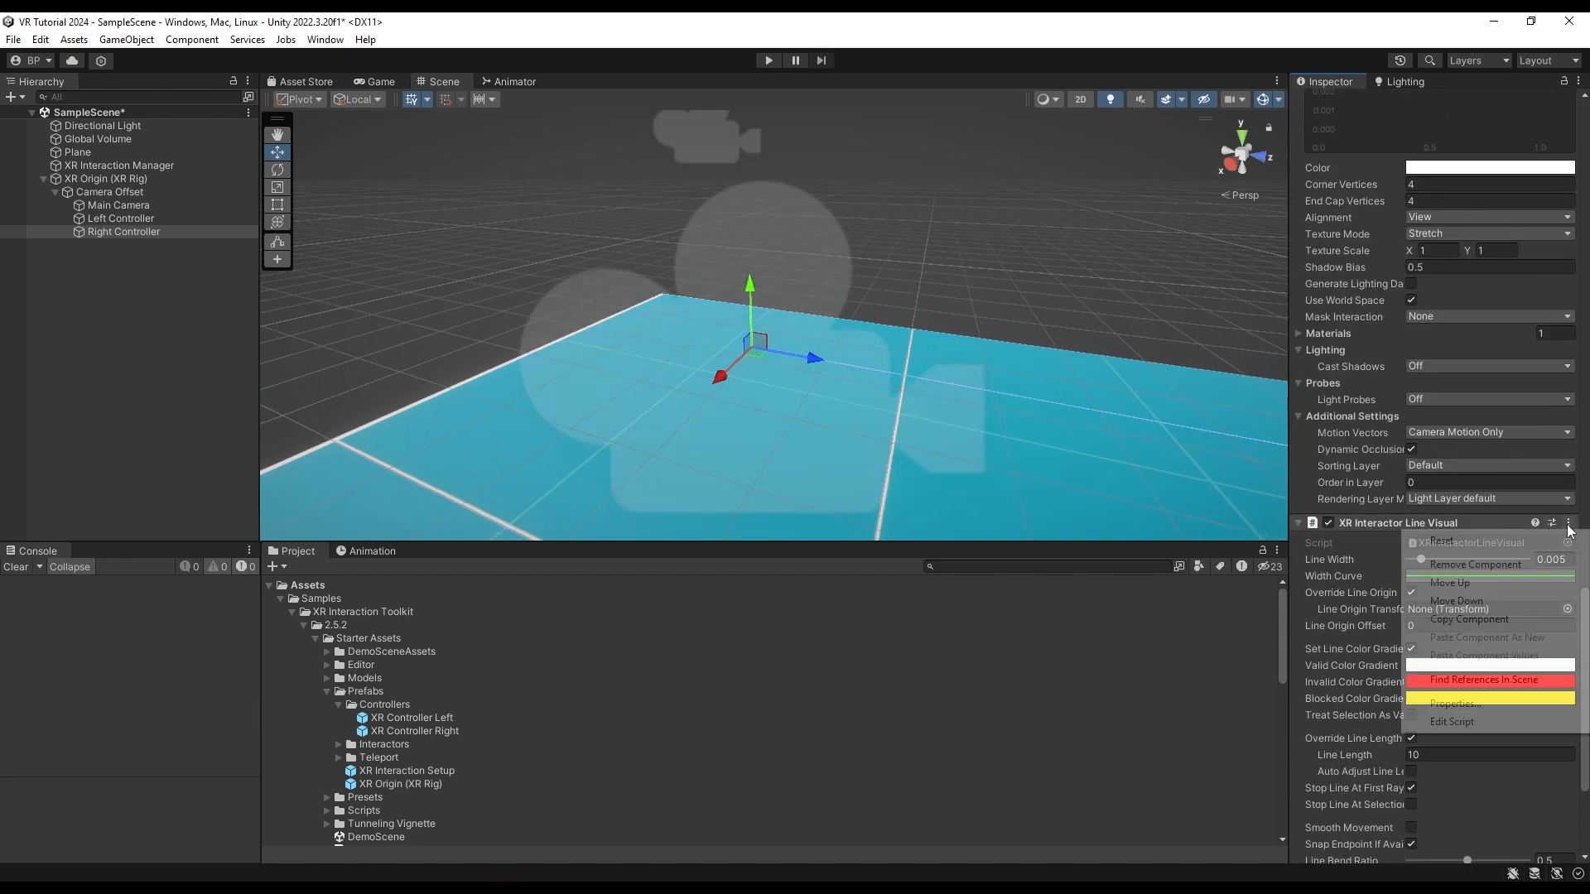
{"action": "left_click", "coordinate": [1467, 564]}
{"action": "scroll", "coordinate": [1472, 540], "scroll_direction": "up", "scroll_amount": 8}
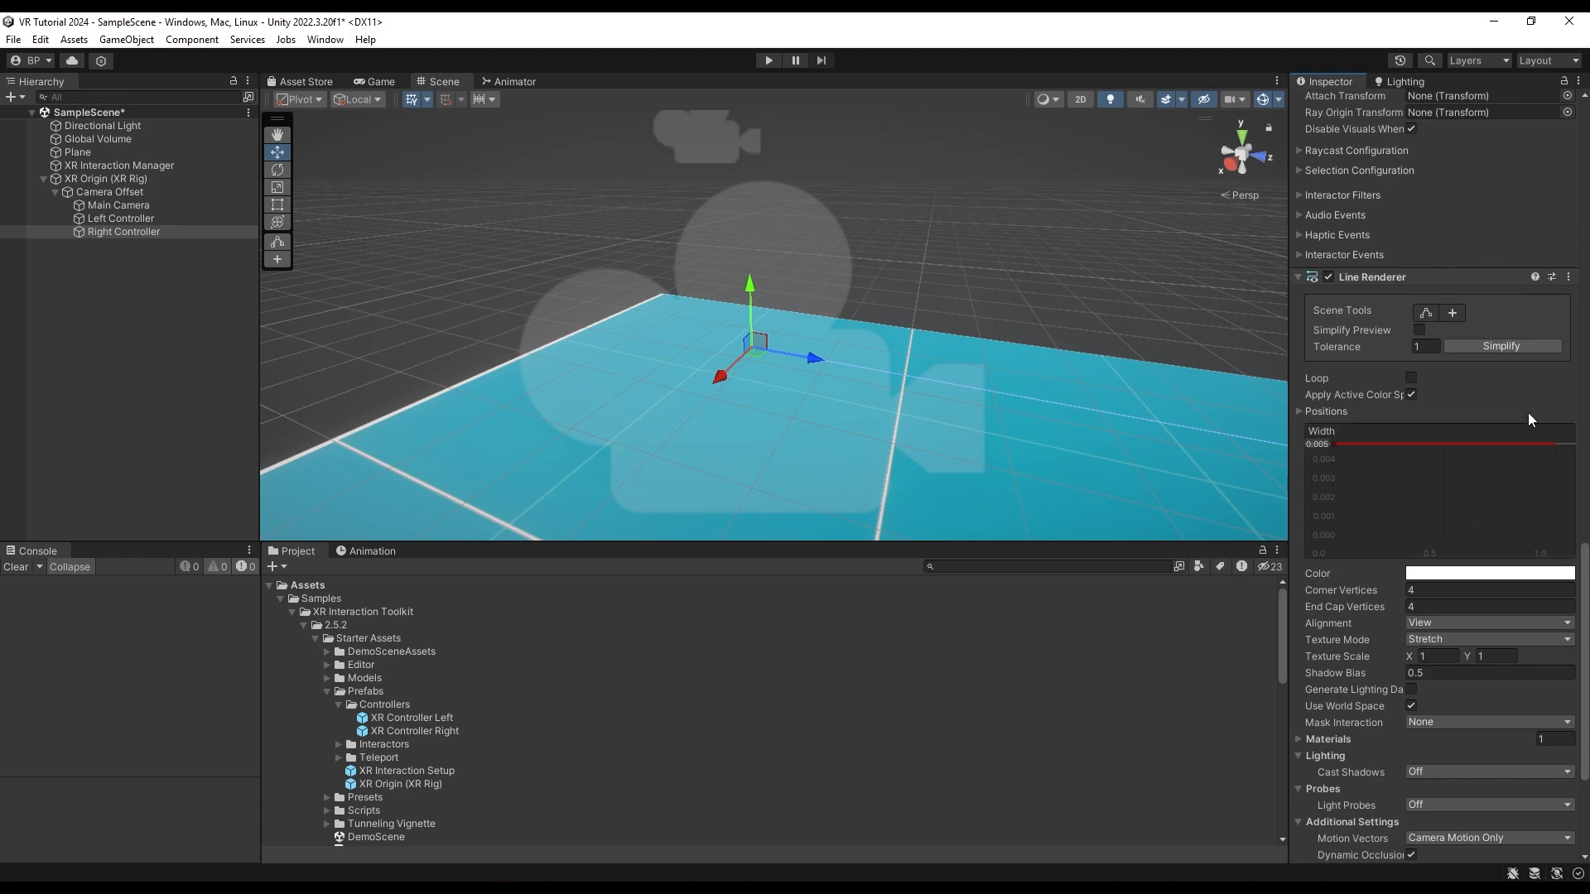
{"action": "left_click", "coordinate": [1573, 412]}
{"action": "left_click", "coordinate": [1492, 450]}
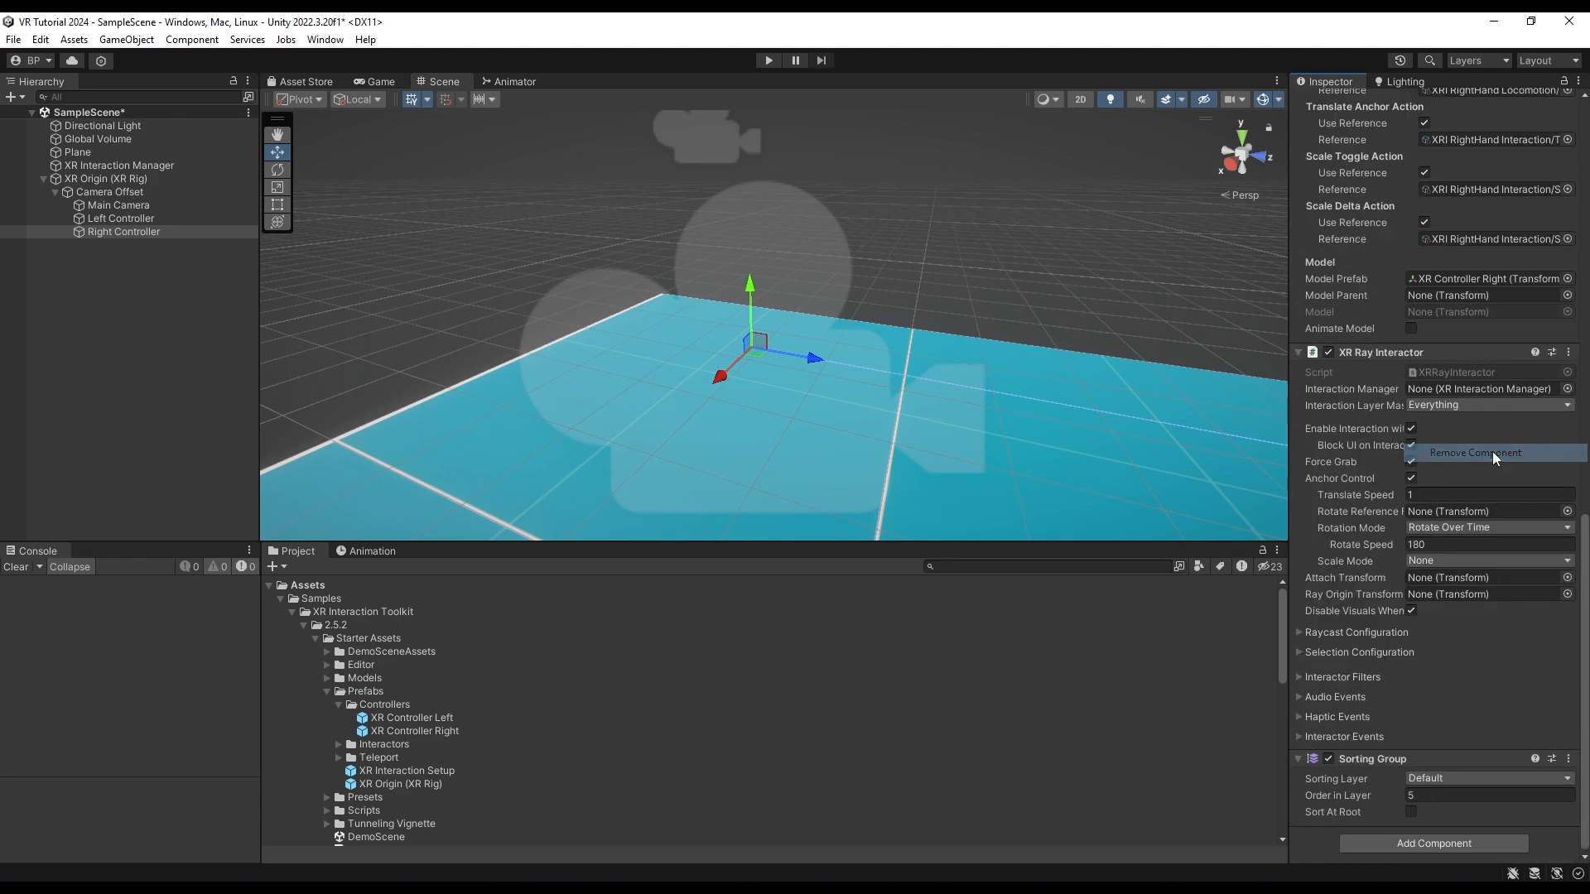
{"action": "left_click", "coordinate": [1566, 577]}
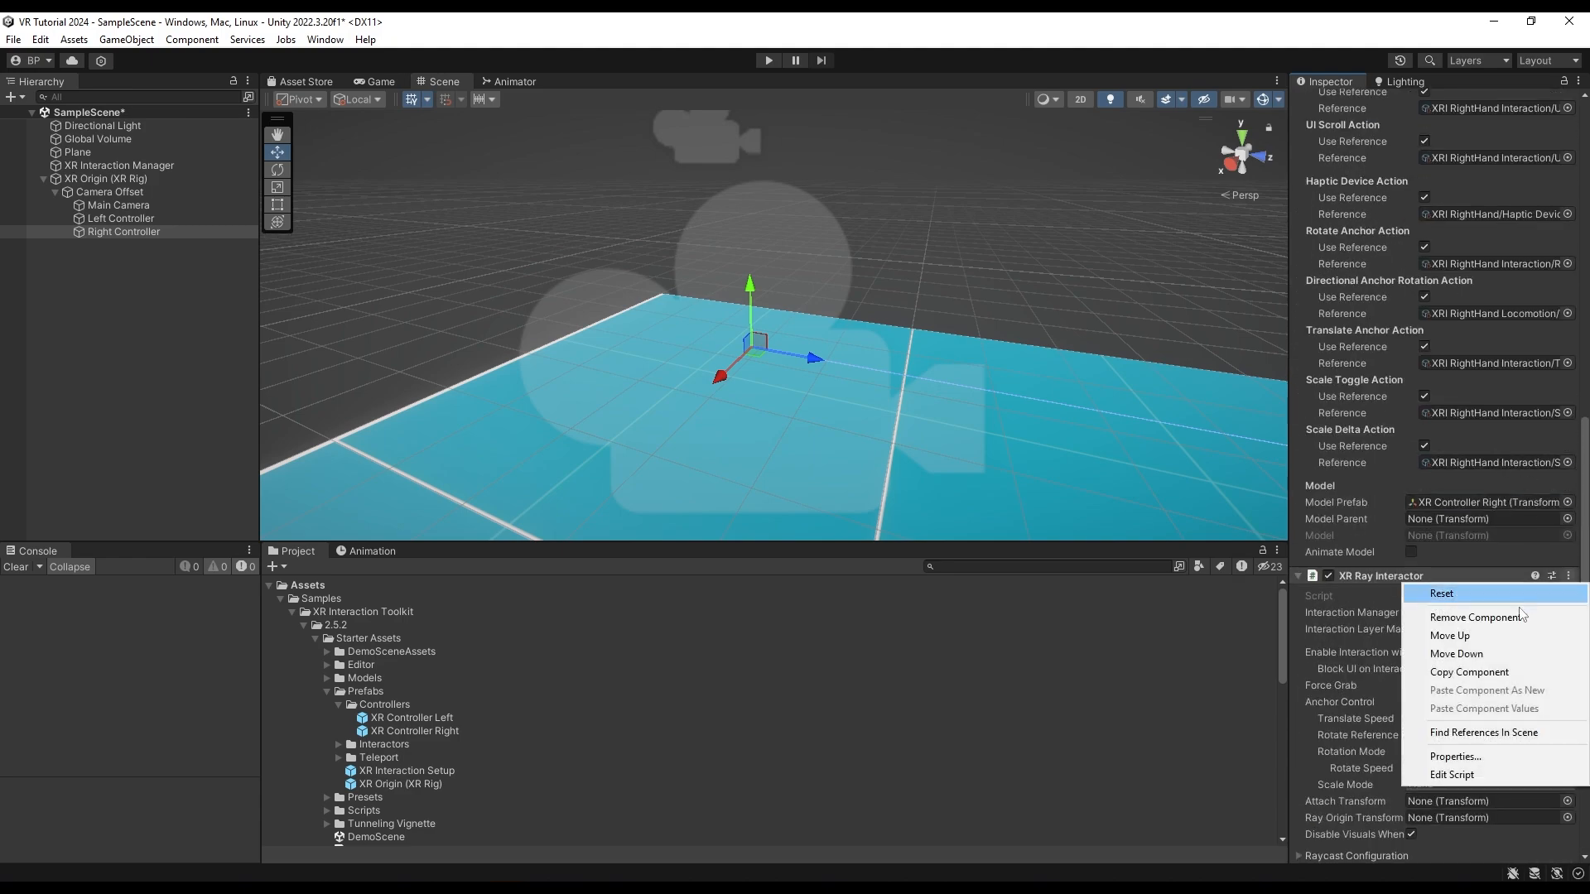
{"action": "left_click", "coordinate": [1465, 619]}
- Remove the XR Interactor Line Visual, Line Renderer and XR Ray Interactor components from the Left Controller, in that order
{"action": "left_click", "coordinate": [142, 216]}
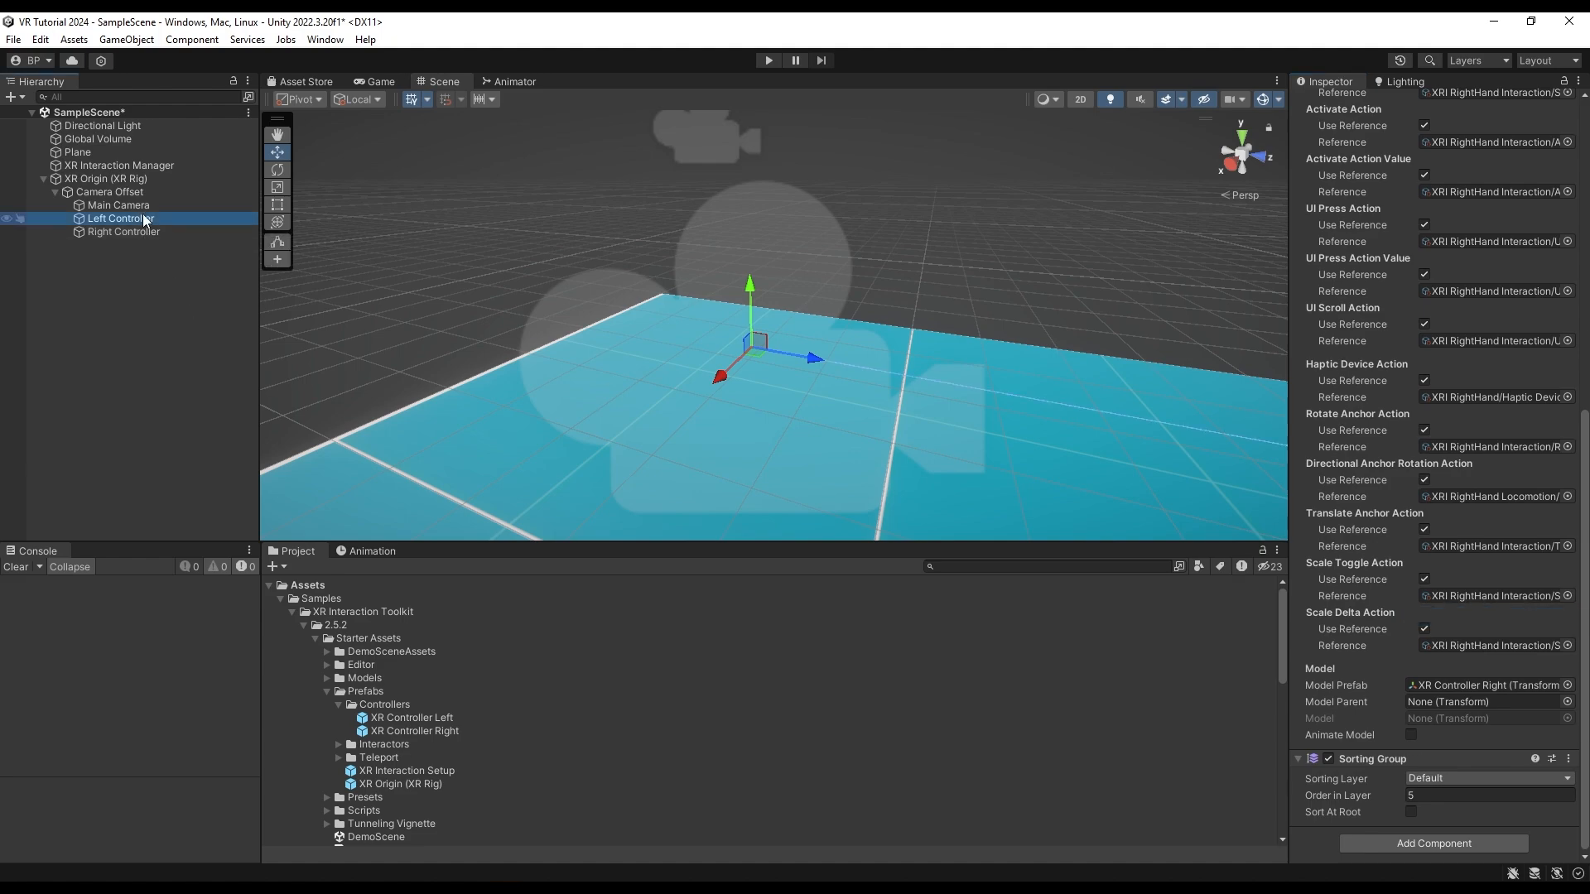
{"action": "scroll", "coordinate": [1330, 488], "scroll_direction": "down", "scroll_amount": 15}
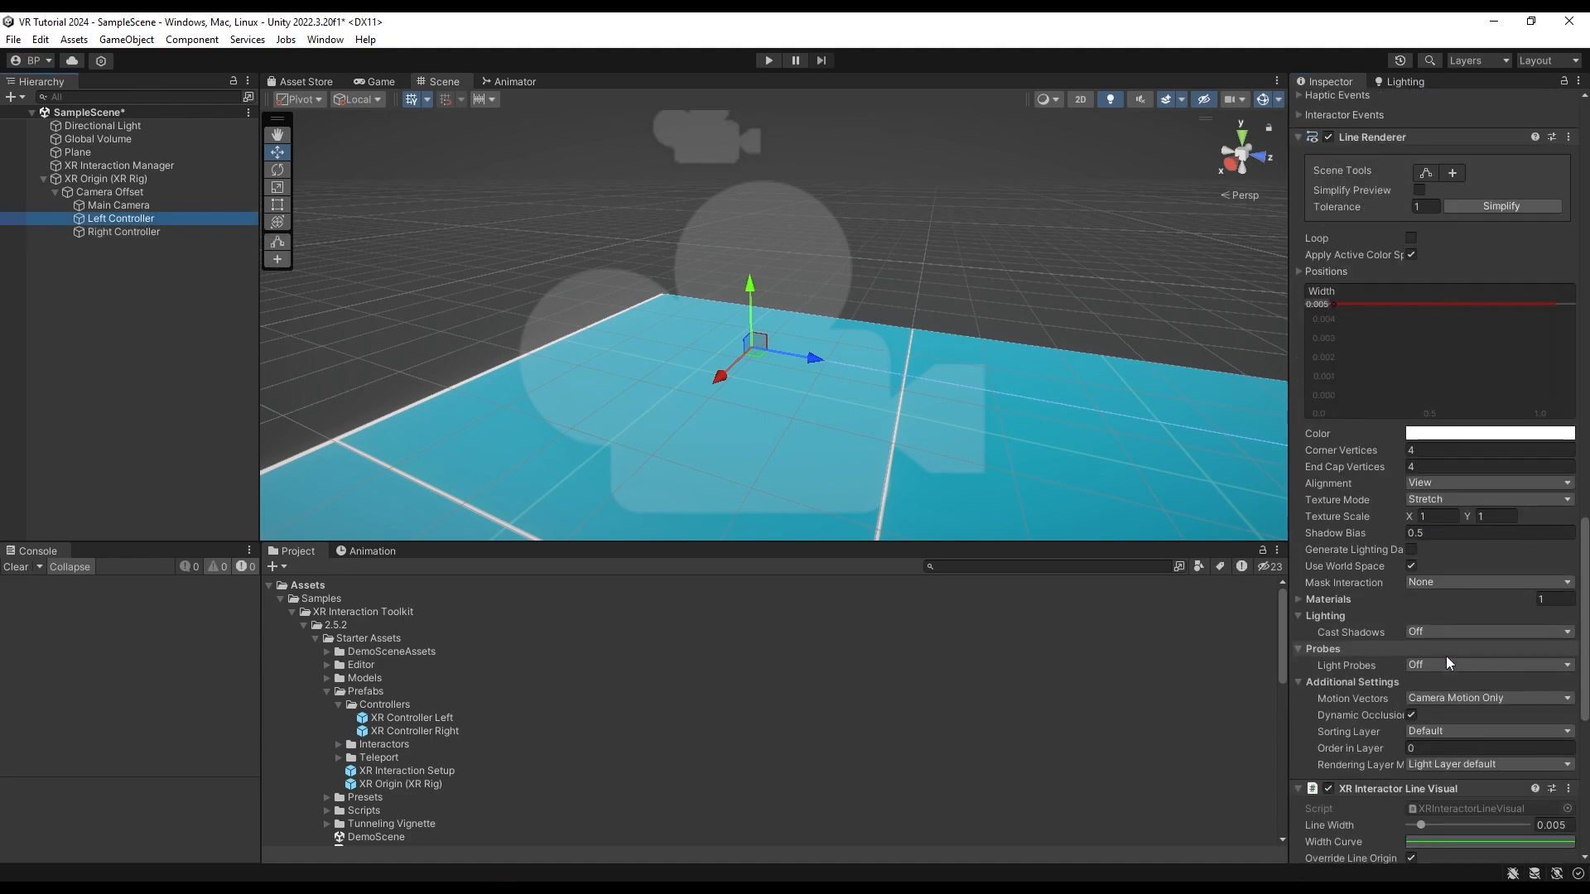
{"action": "left_click", "coordinate": [1567, 566]}
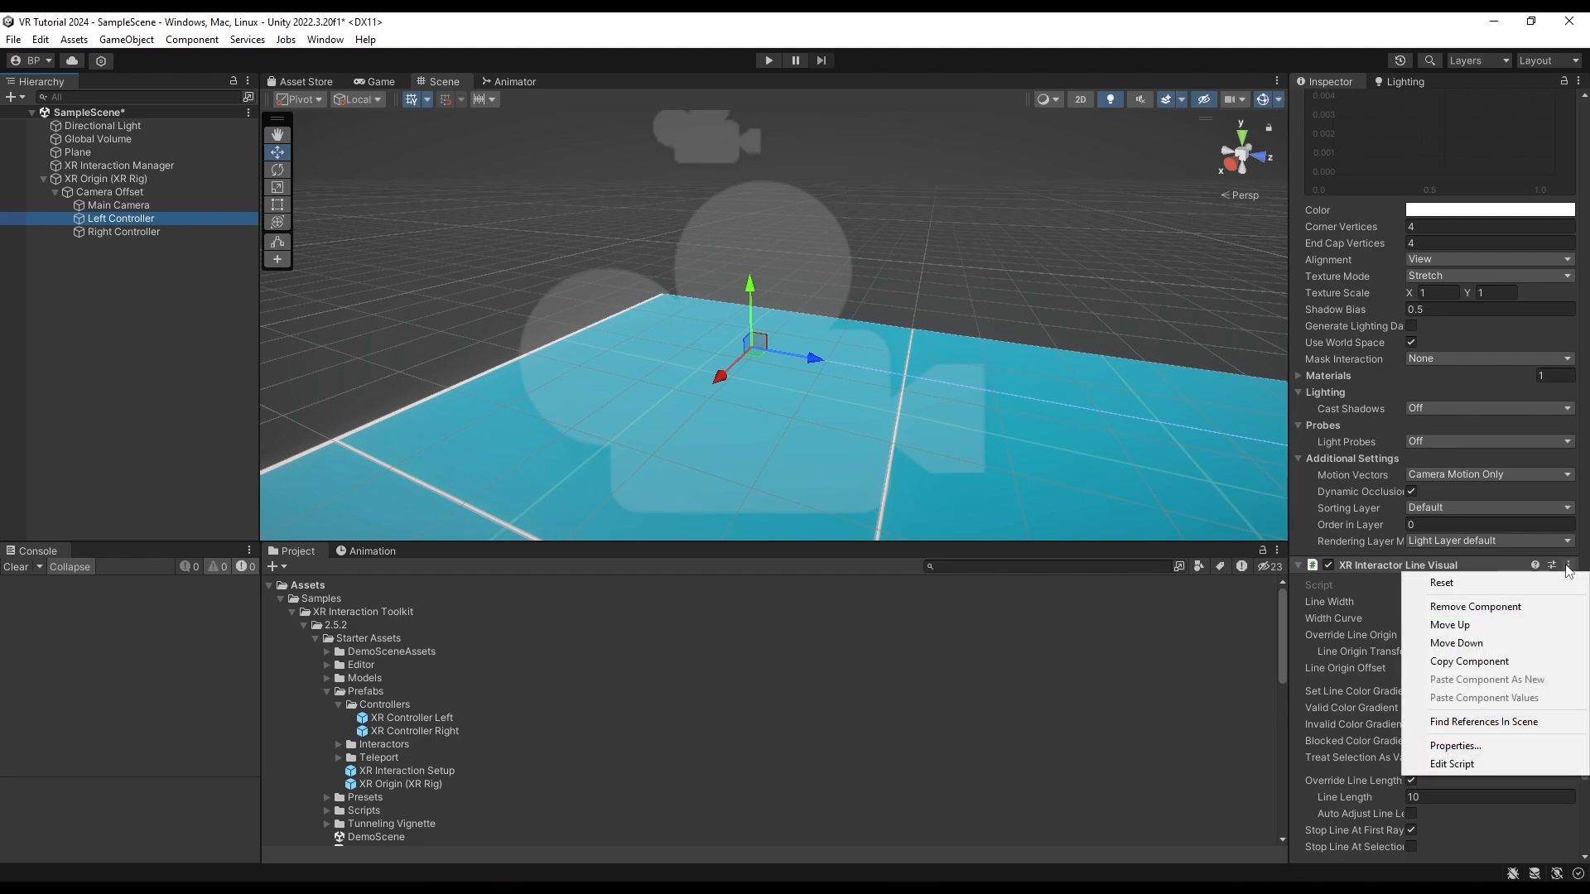
{"action": "left_click", "coordinate": [1482, 609]}
{"action": "scroll", "coordinate": [1502, 524], "scroll_direction": "up", "scroll_amount": 5}
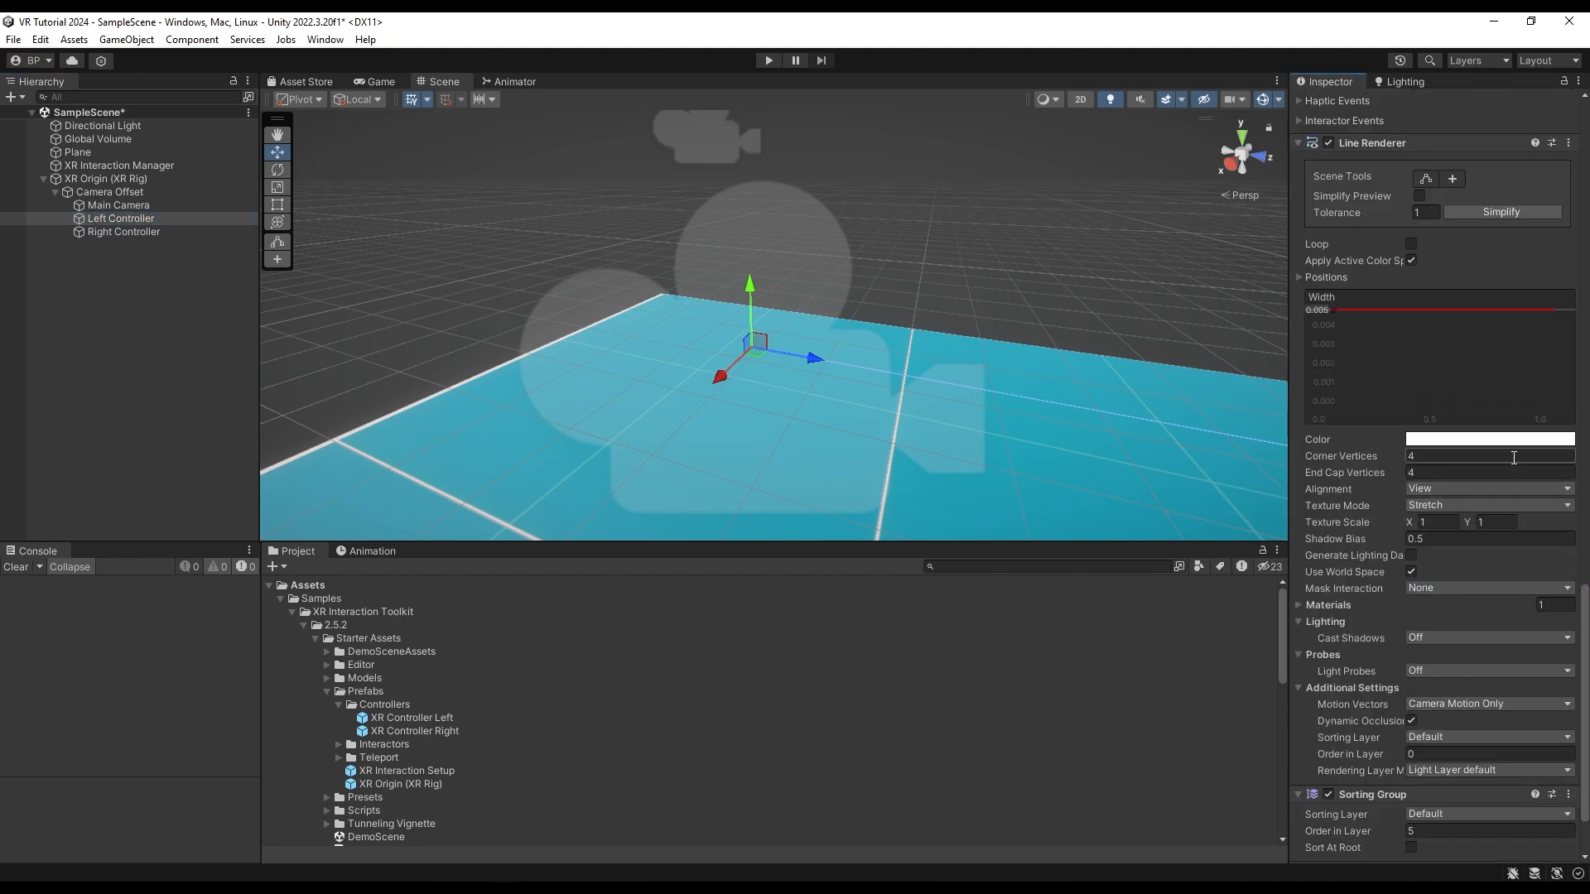
{"action": "left_click", "coordinate": [1567, 232]}
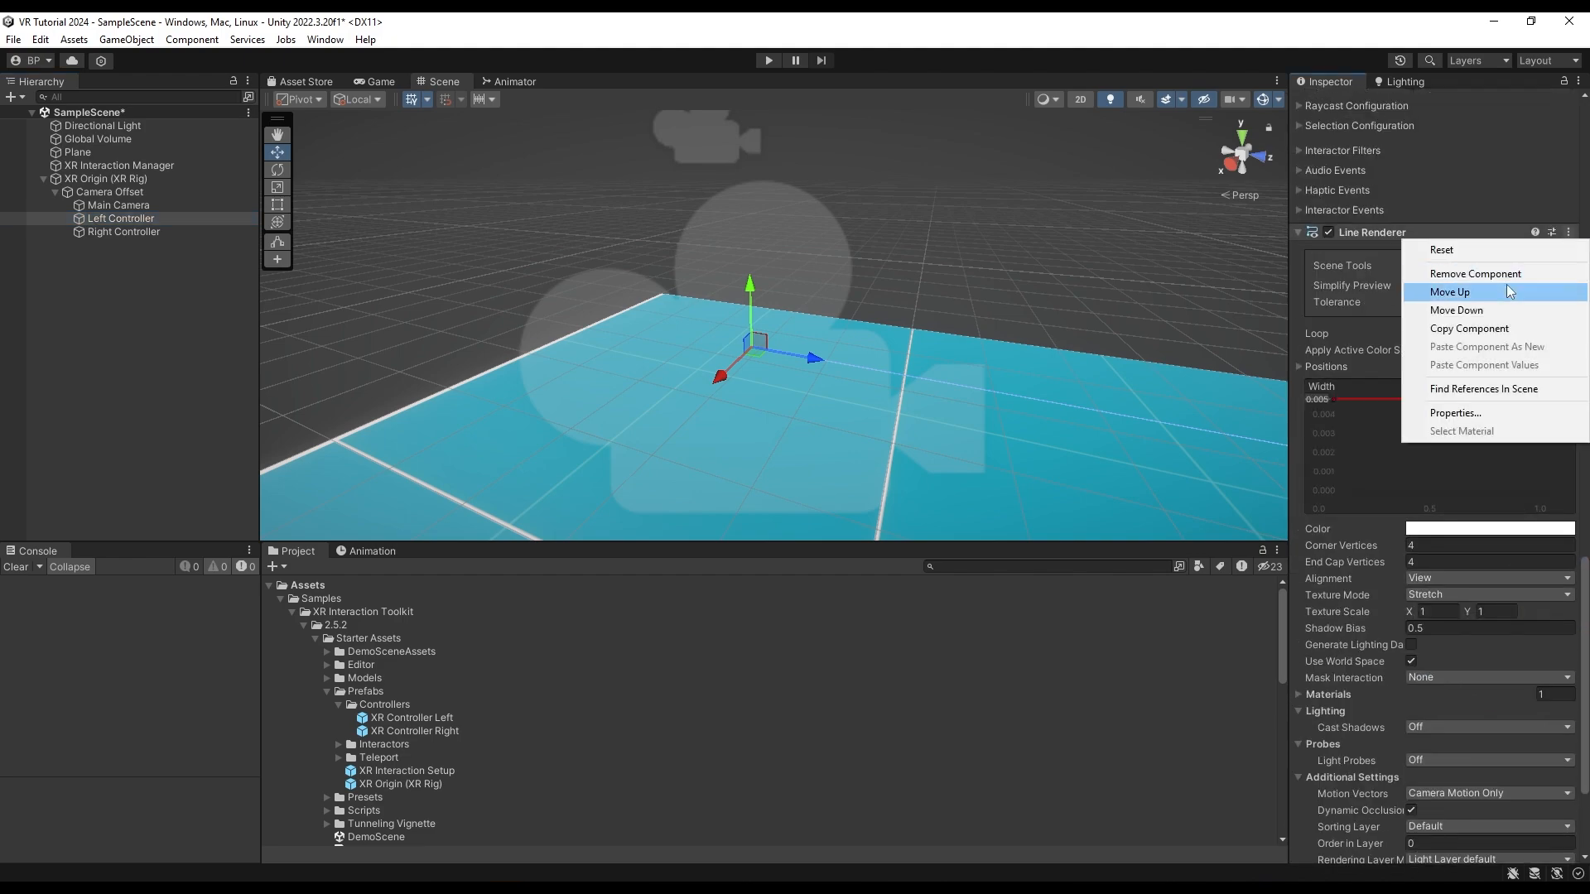
{"action": "left_click", "coordinate": [1499, 273]}
{"action": "left_click", "coordinate": [1567, 531]}
{"action": "left_click", "coordinate": [1507, 573]}
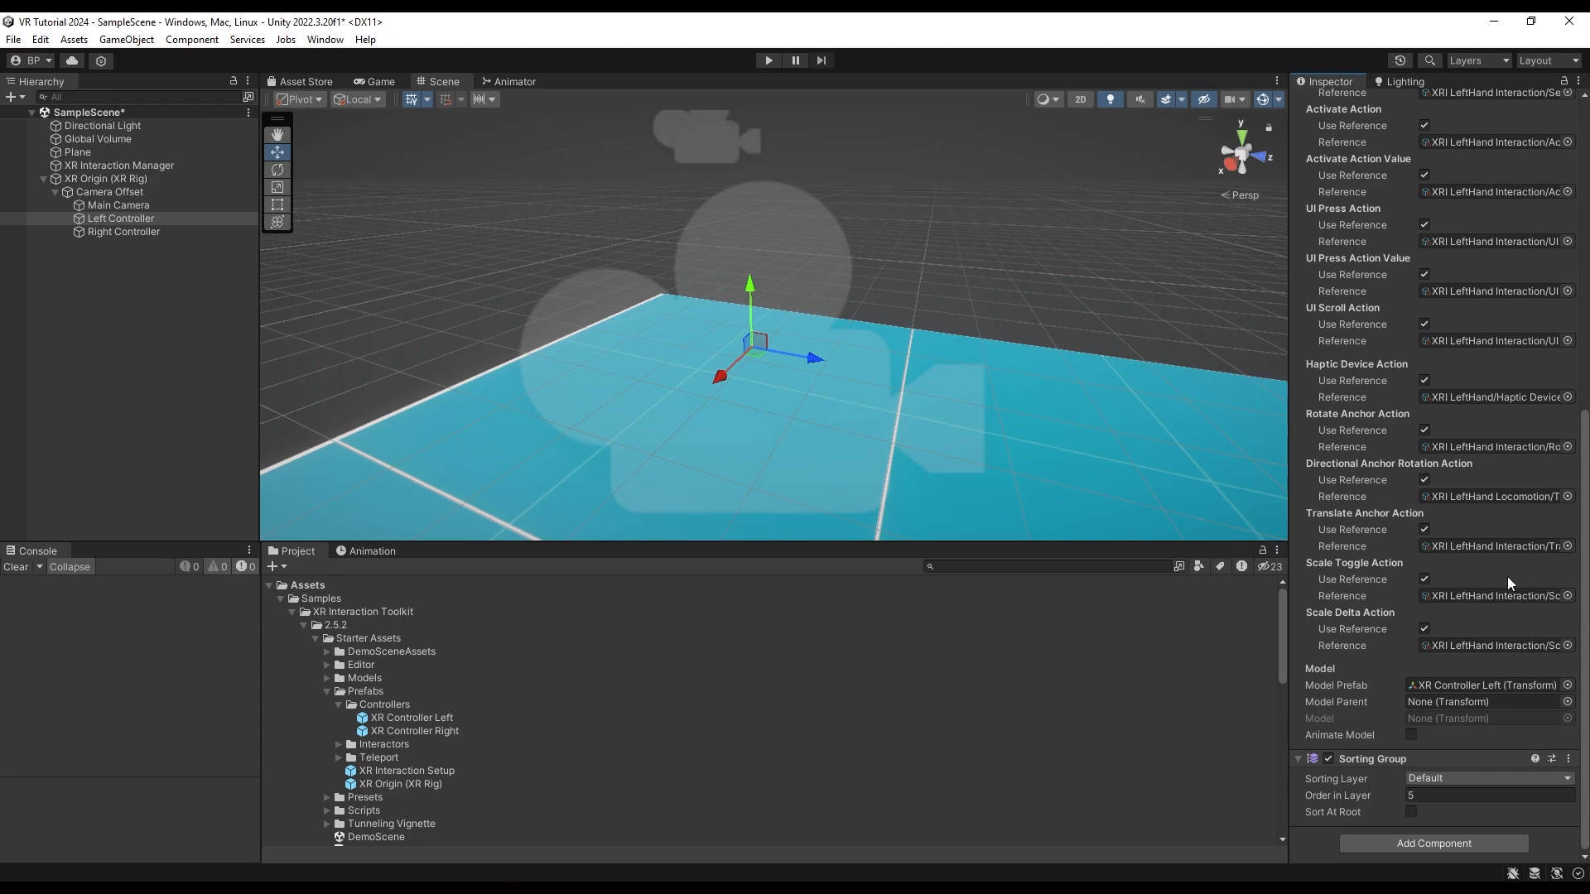
- Run the scene in Play mode to check both controller models, and stop it
{"action": "left_click", "coordinate": [782, 63]}
{"action": "left_click", "coordinate": [766, 61]}
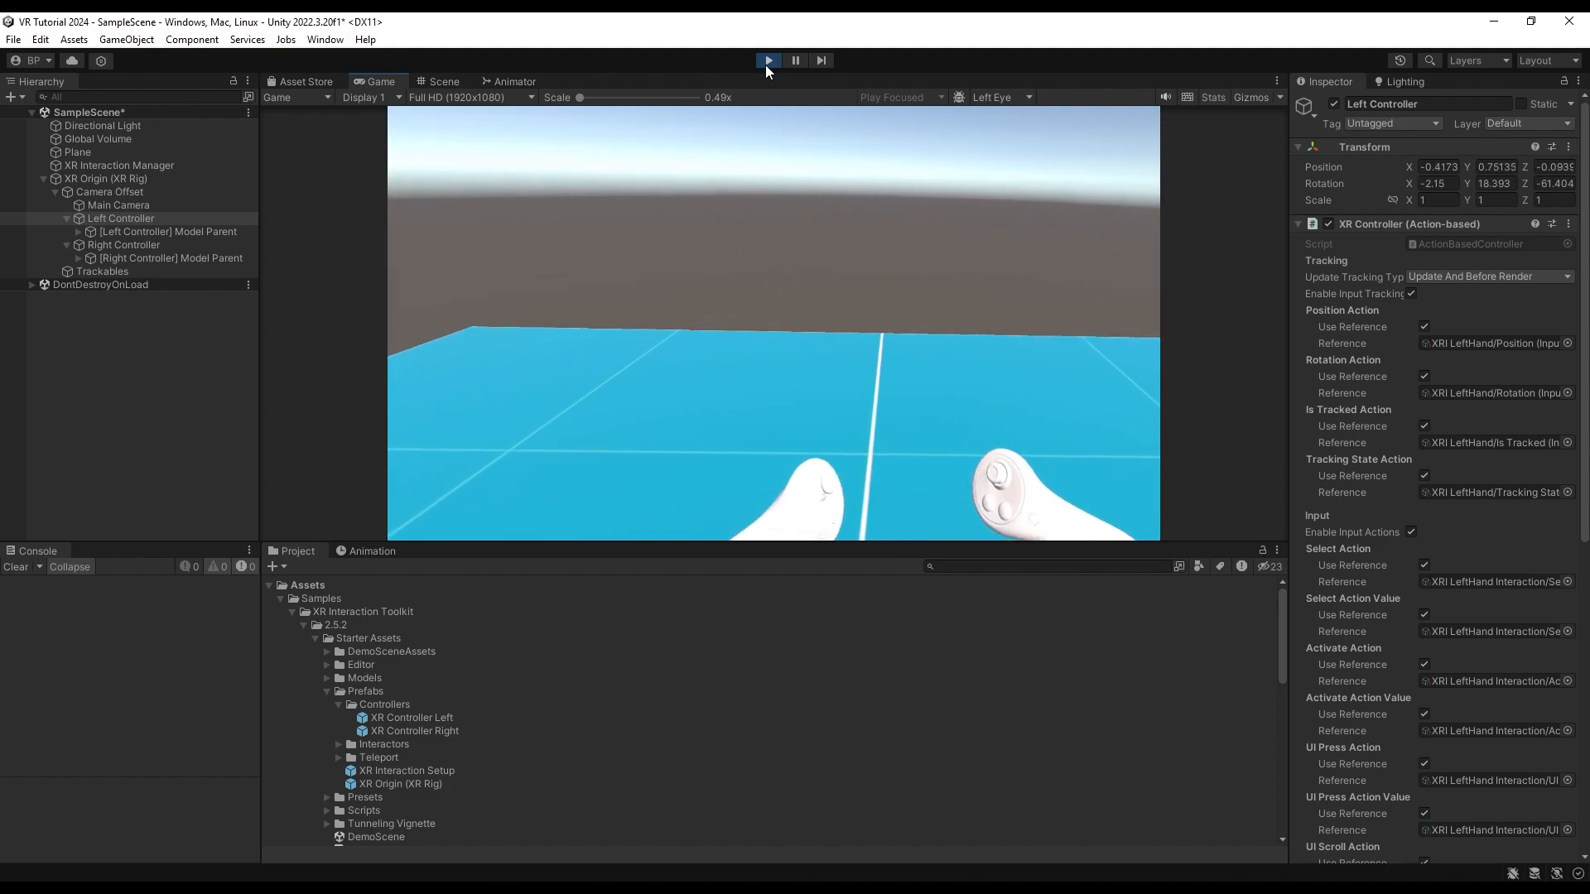
{"action": "left_click", "coordinate": [767, 63]}
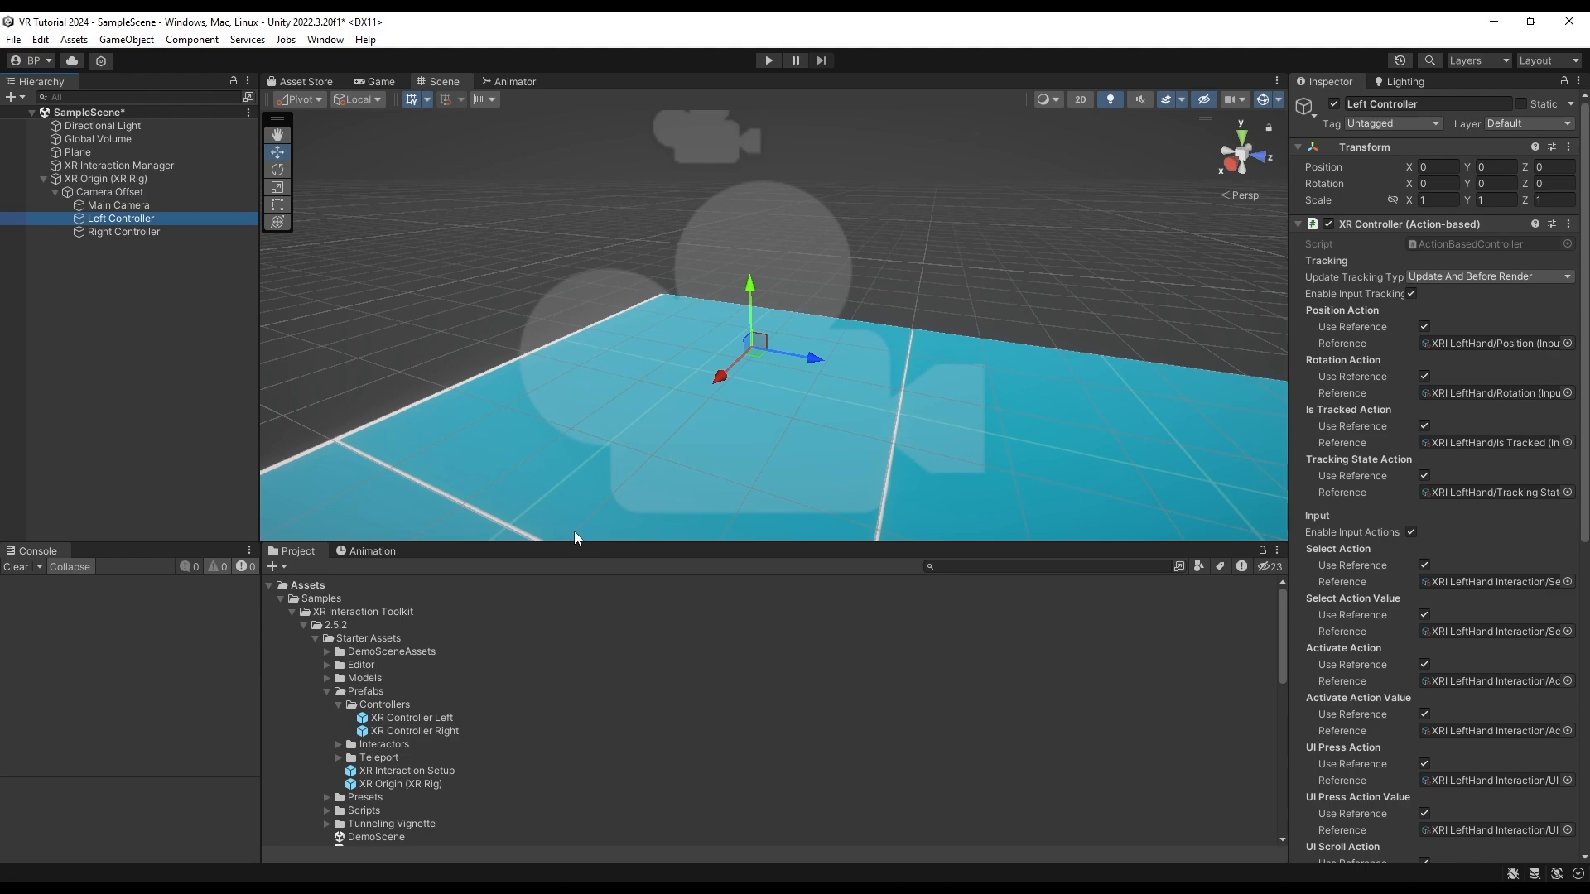
- Create an Input Actions asset named "VR Tutorial Input Action" in the Assets folder
{"action": "right_click", "coordinate": [318, 583]}
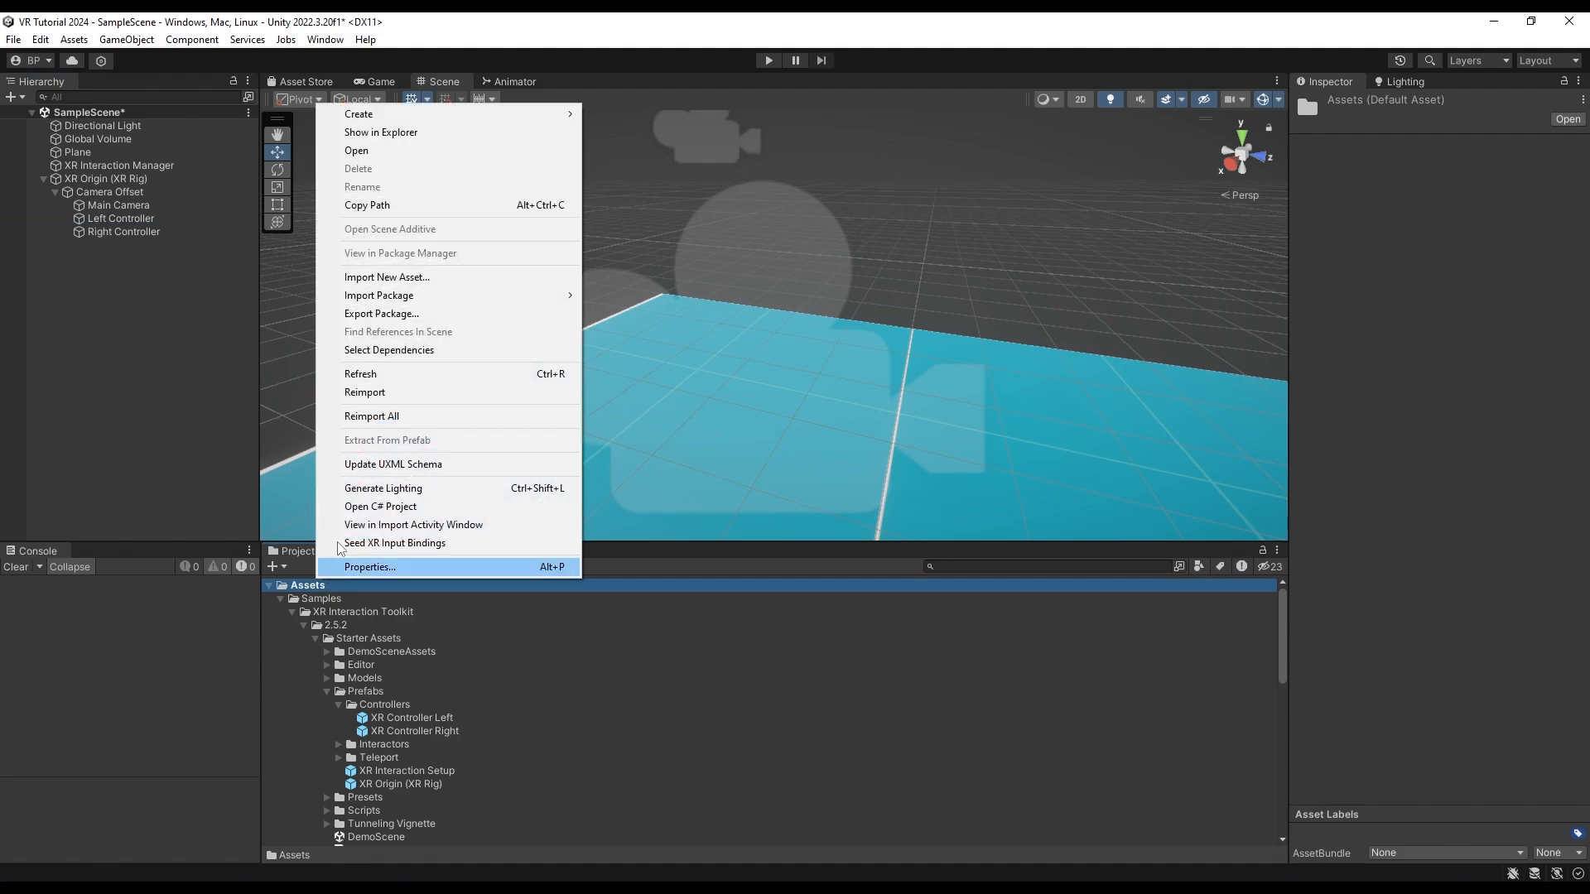
{"action": "mouse_move", "coordinate": [530, 114]}
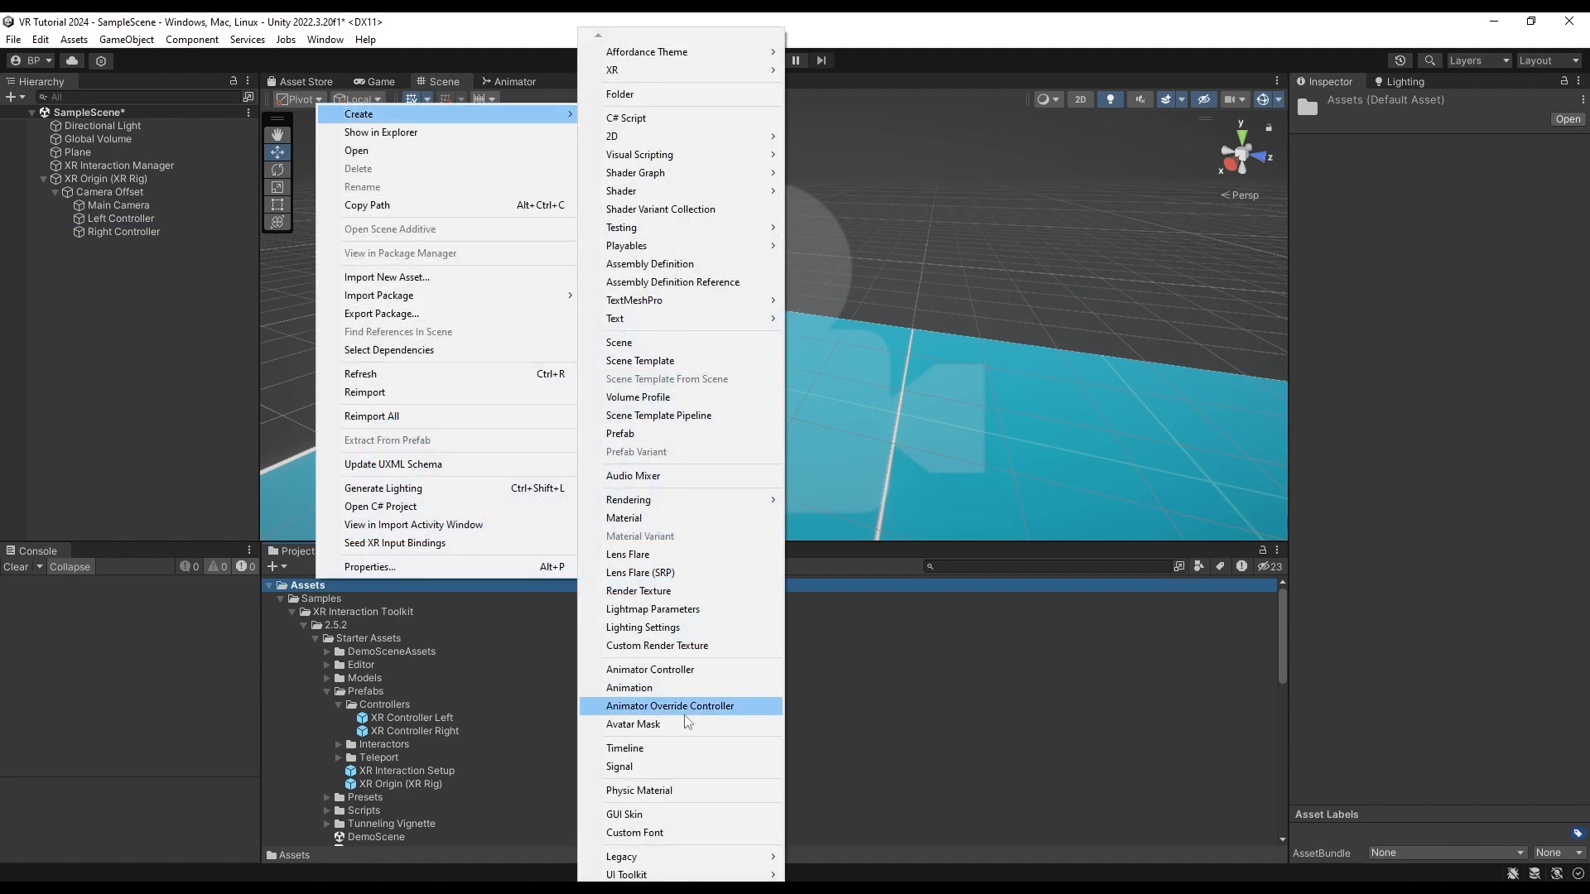
{"action": "mouse_move", "coordinate": [687, 880]}
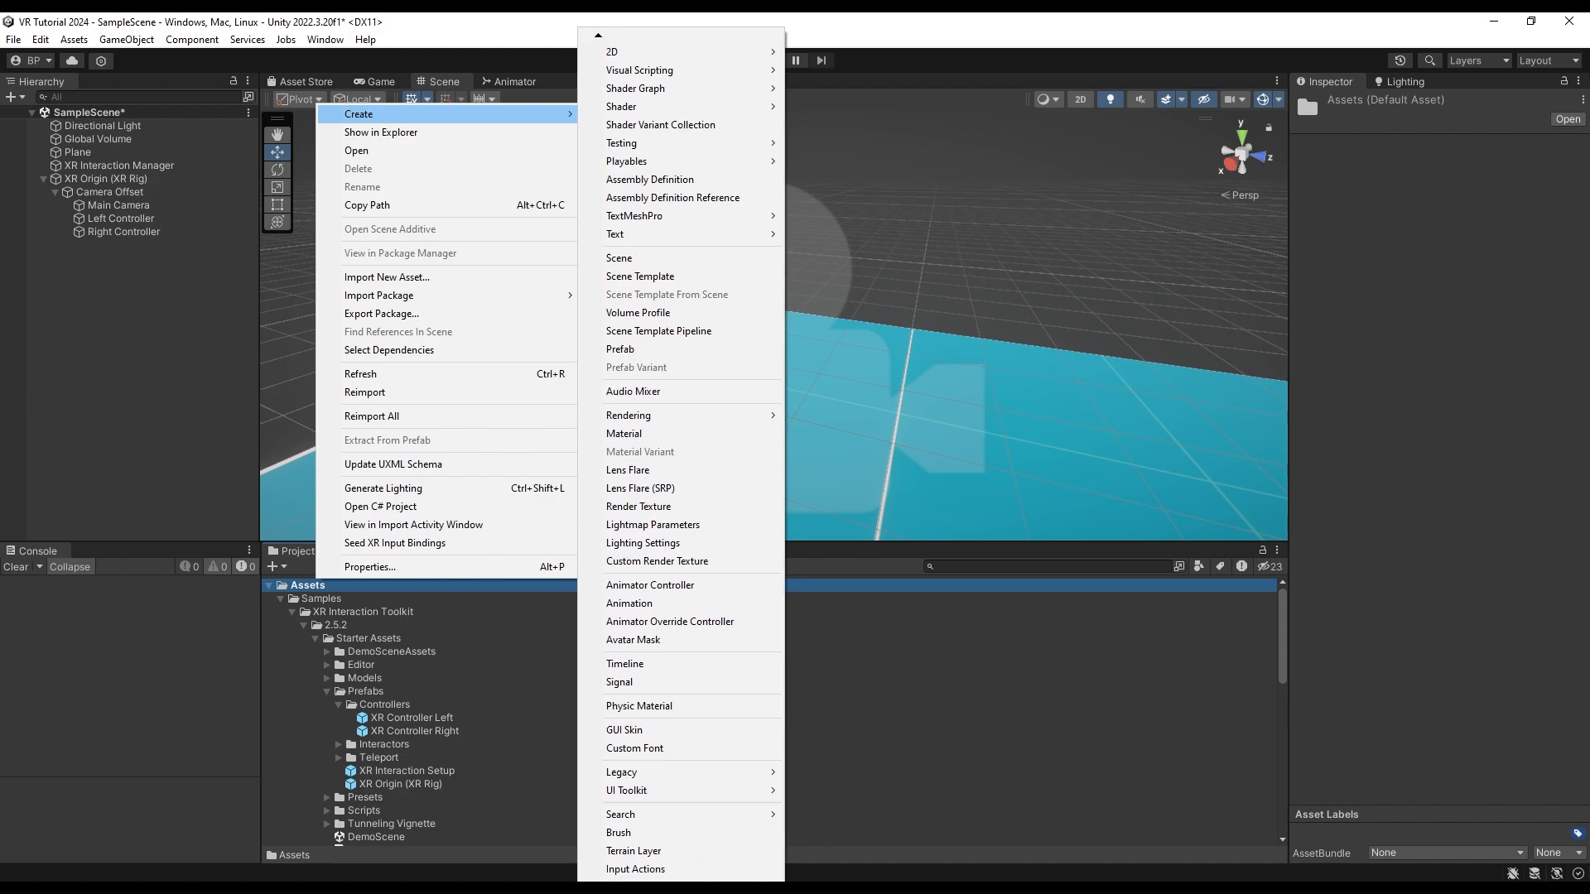
{"action": "left_click", "coordinate": [616, 871]}
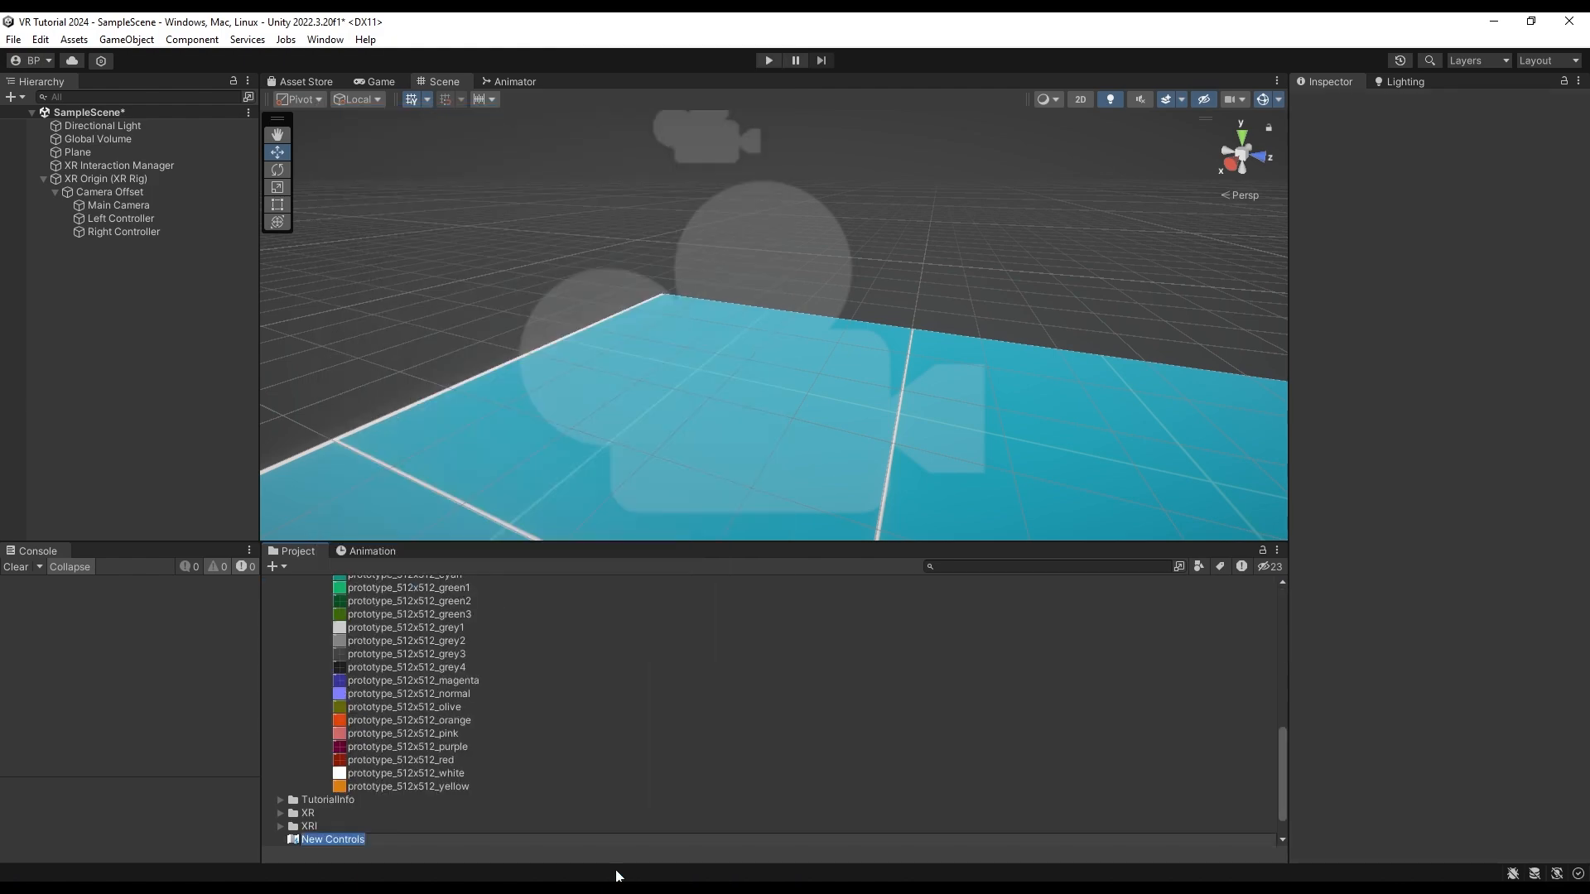
{"action": "type", "text": "VR Tutorial In"}
{"action": "type", "text": "Action"}
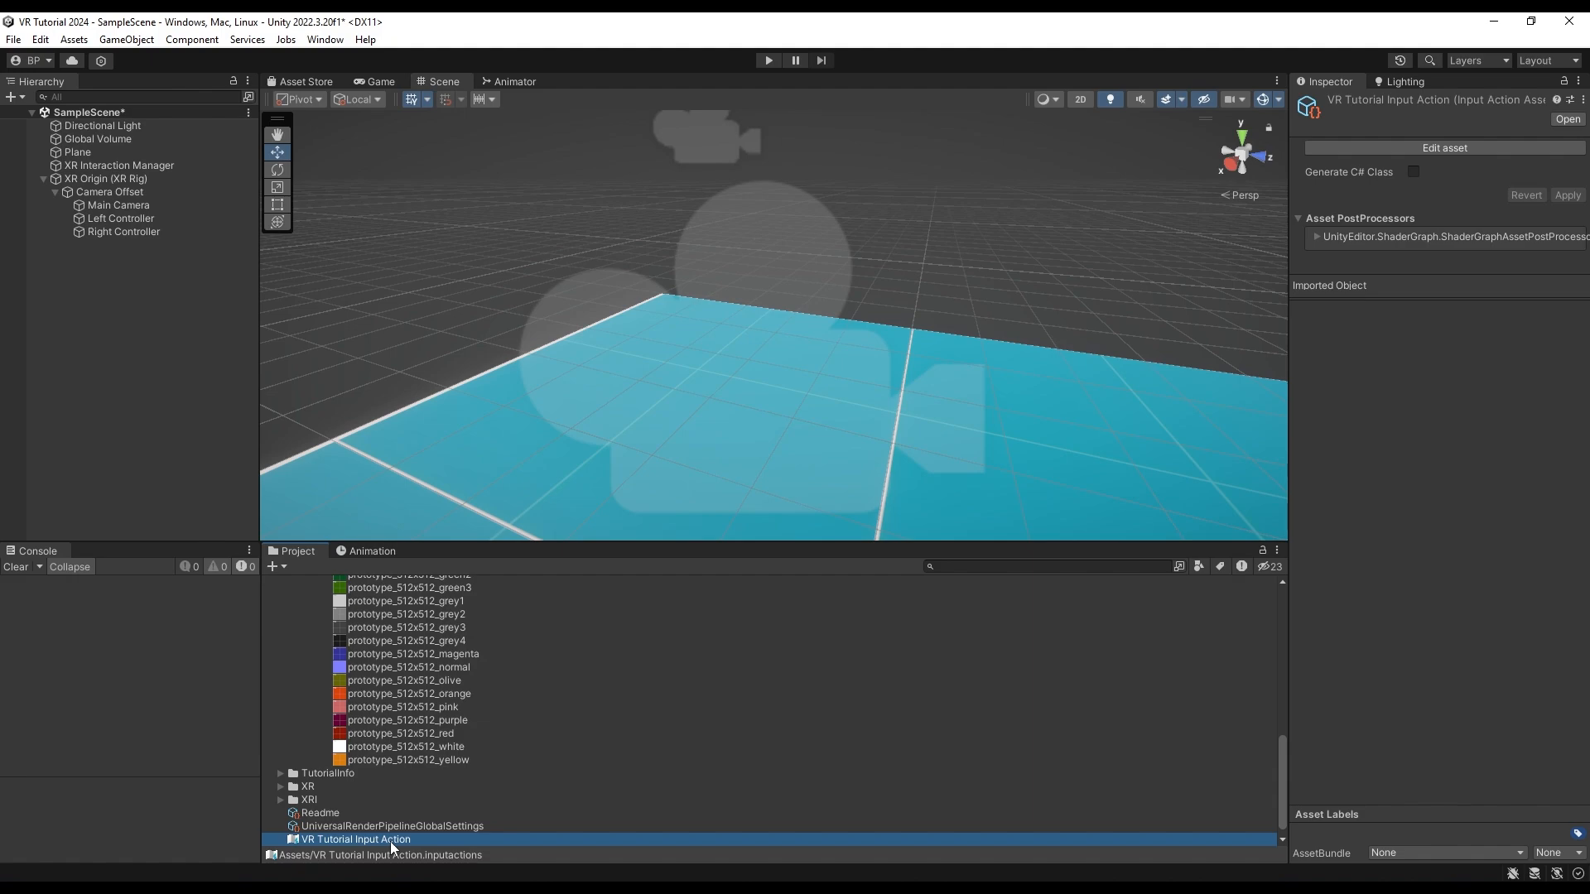
- Open the VR Tutorial Input Action asset for editing and reposition its editor window
{"action": "double_click", "coordinate": [390, 842]}
{"action": "left_click_drag", "start_coordinate": [757, 350], "coordinate": [702, 273]}
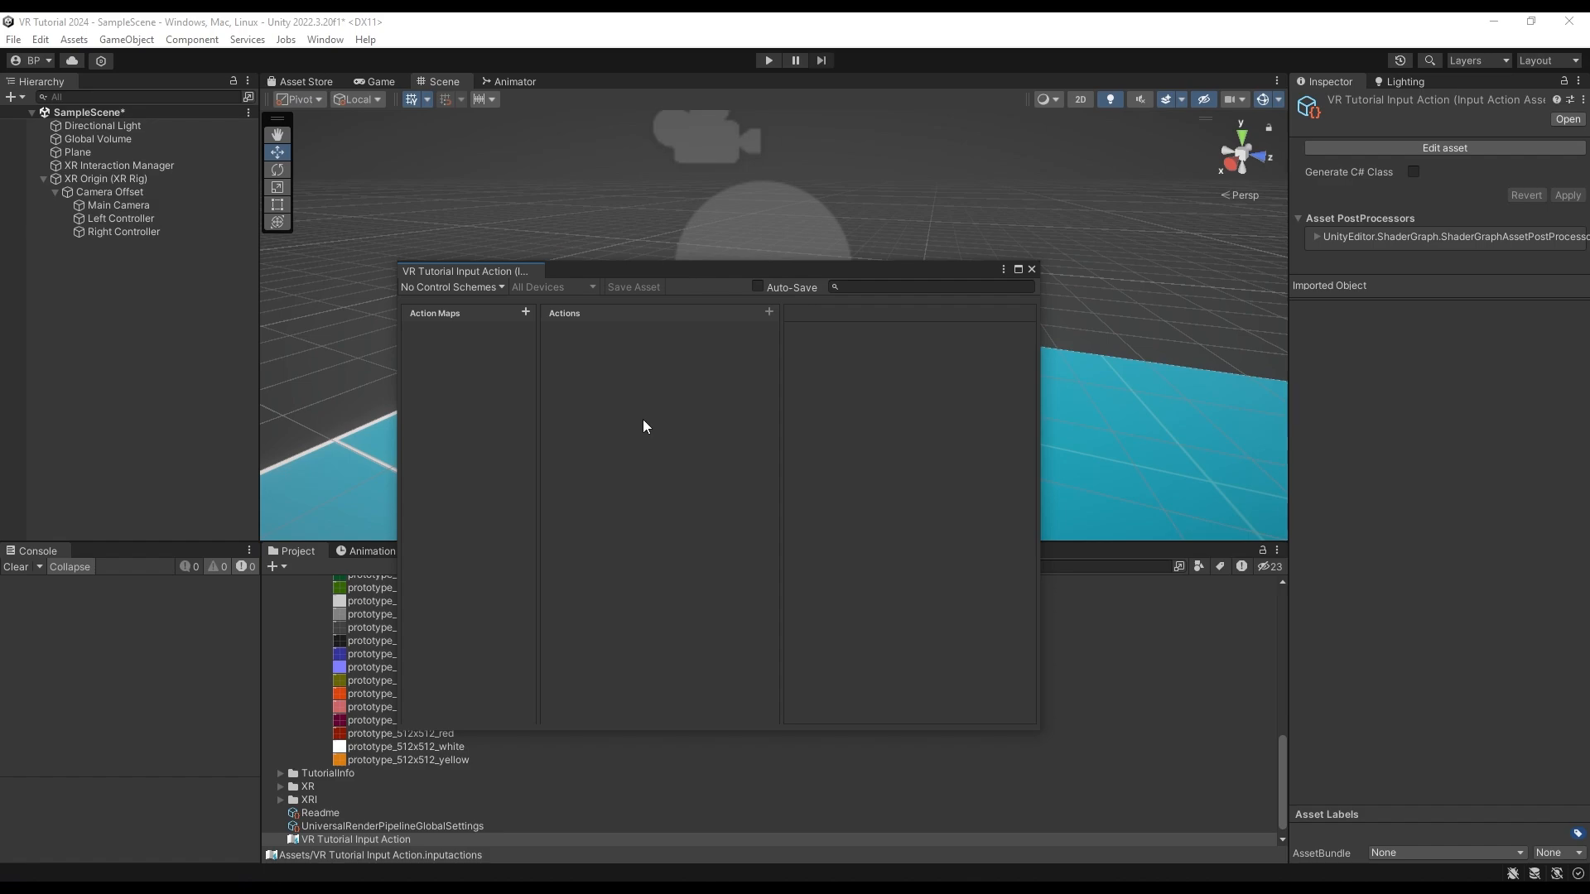
- Add an action map named "Default" to the VR Tutorial Input Action asset
{"action": "left_click", "coordinate": [525, 313]}
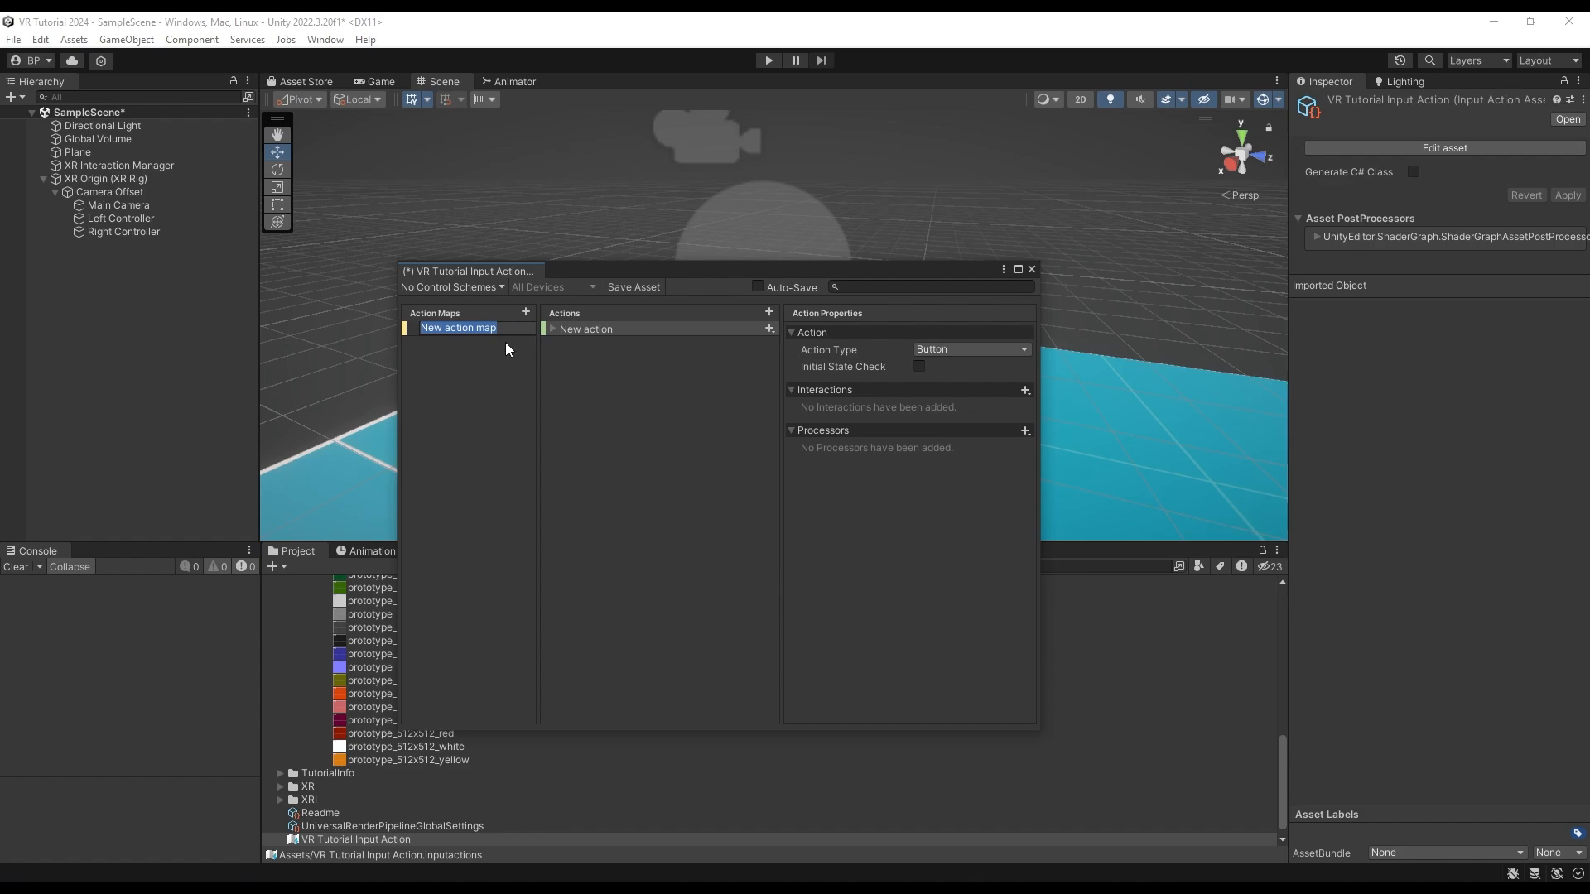
{"action": "type", "text": "Default"}
{"action": "key", "text": "Return"}
- Expand the new action in the Default map and rename it "Movement"
{"action": "left_click", "coordinate": [554, 330]}
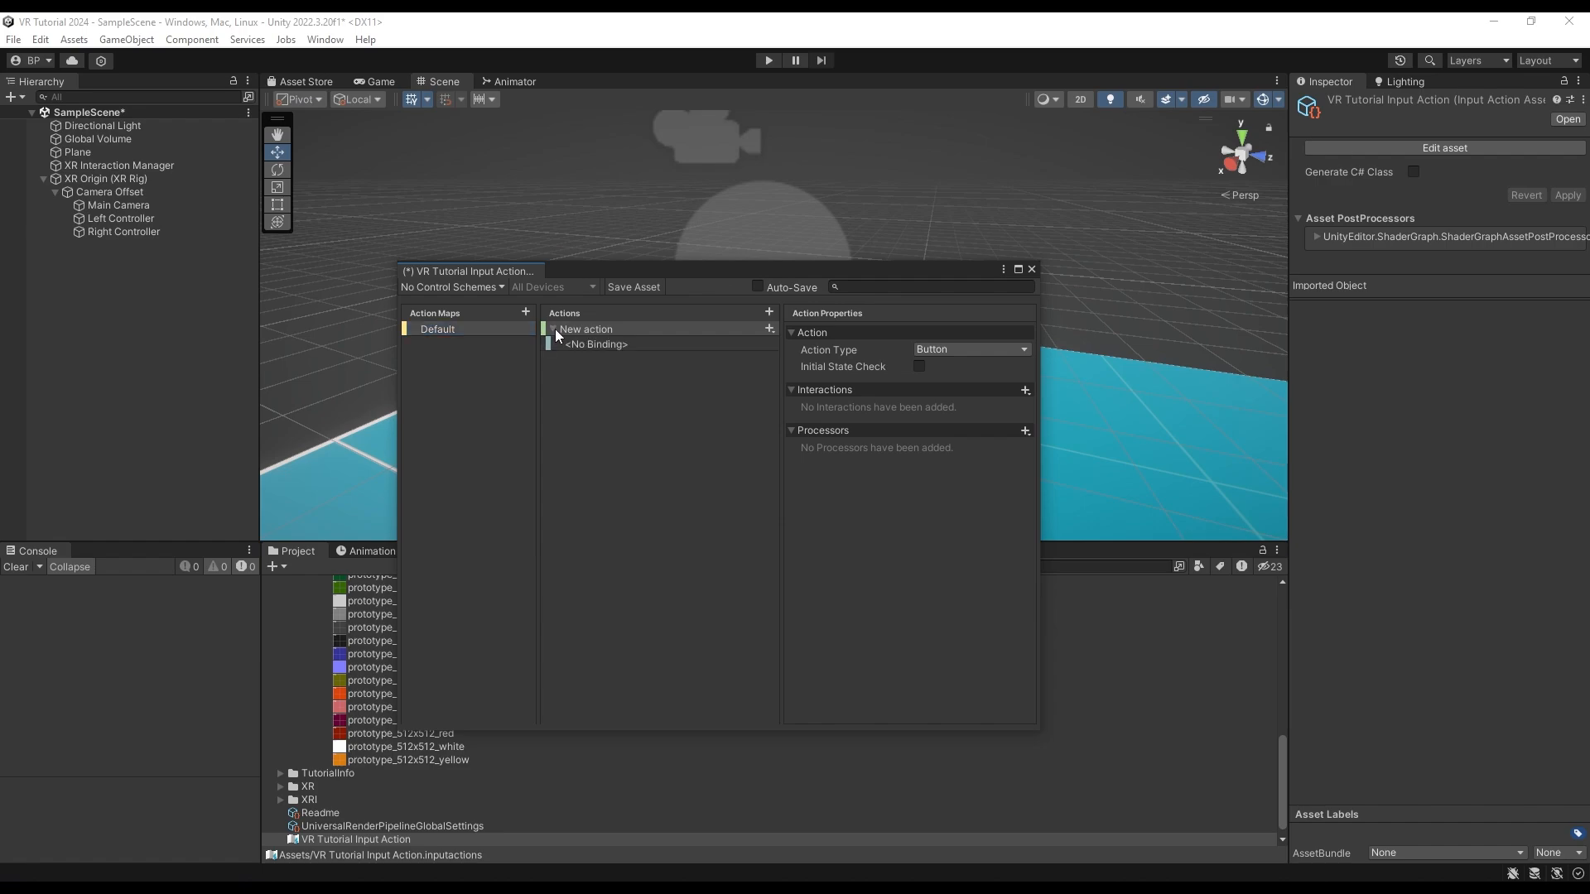
{"action": "right_click", "coordinate": [606, 333]}
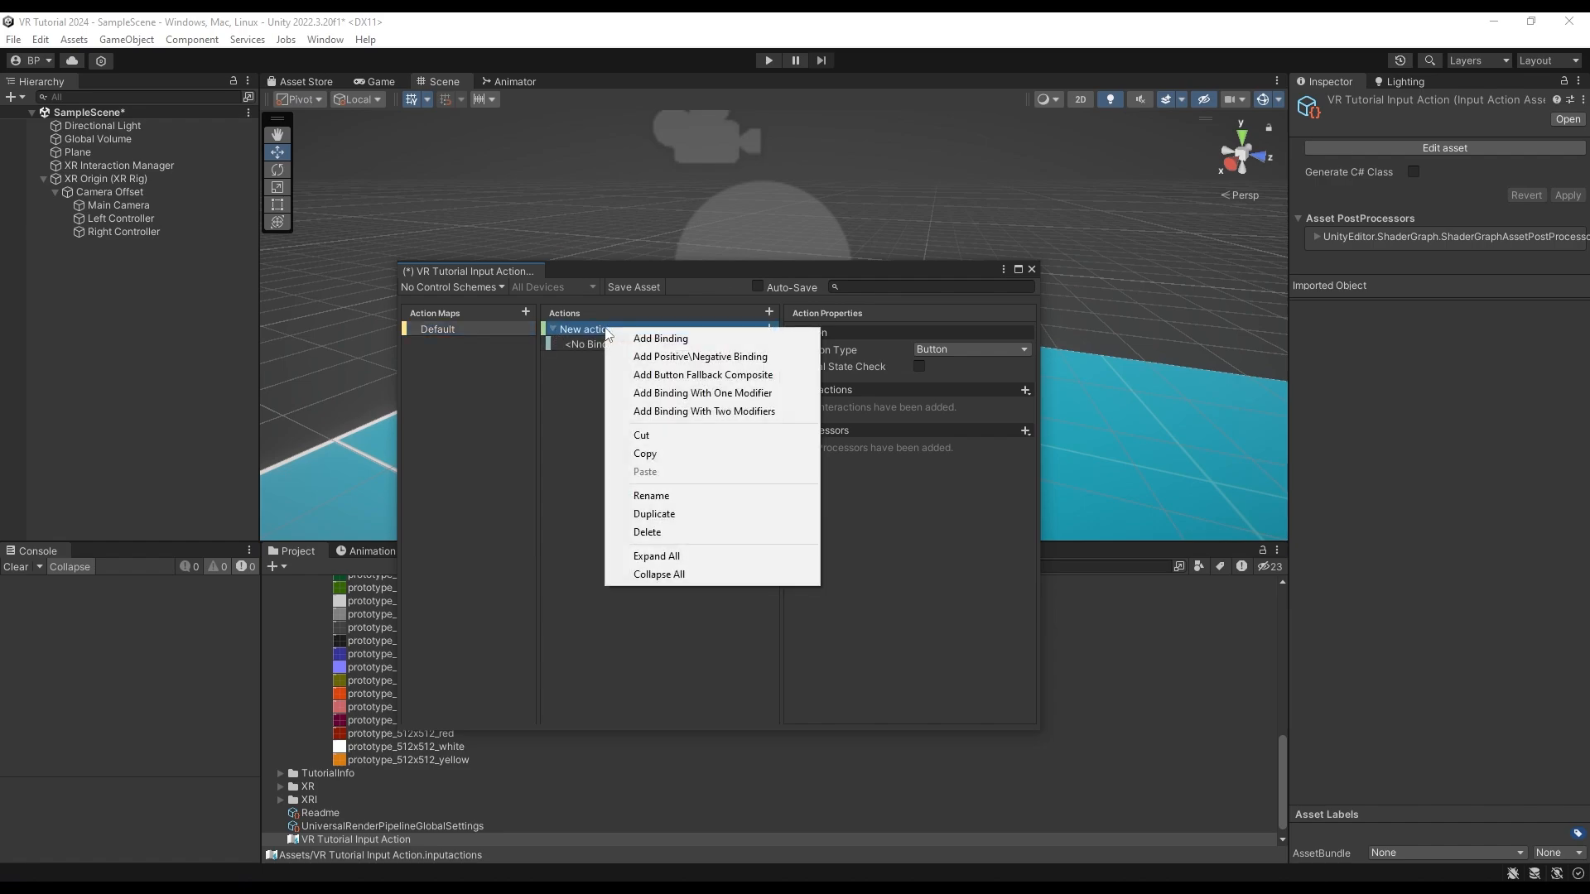
{"action": "left_click", "coordinate": [665, 495]}
{"action": "type", "text": "Movement"}
{"action": "key", "text": "Return"}
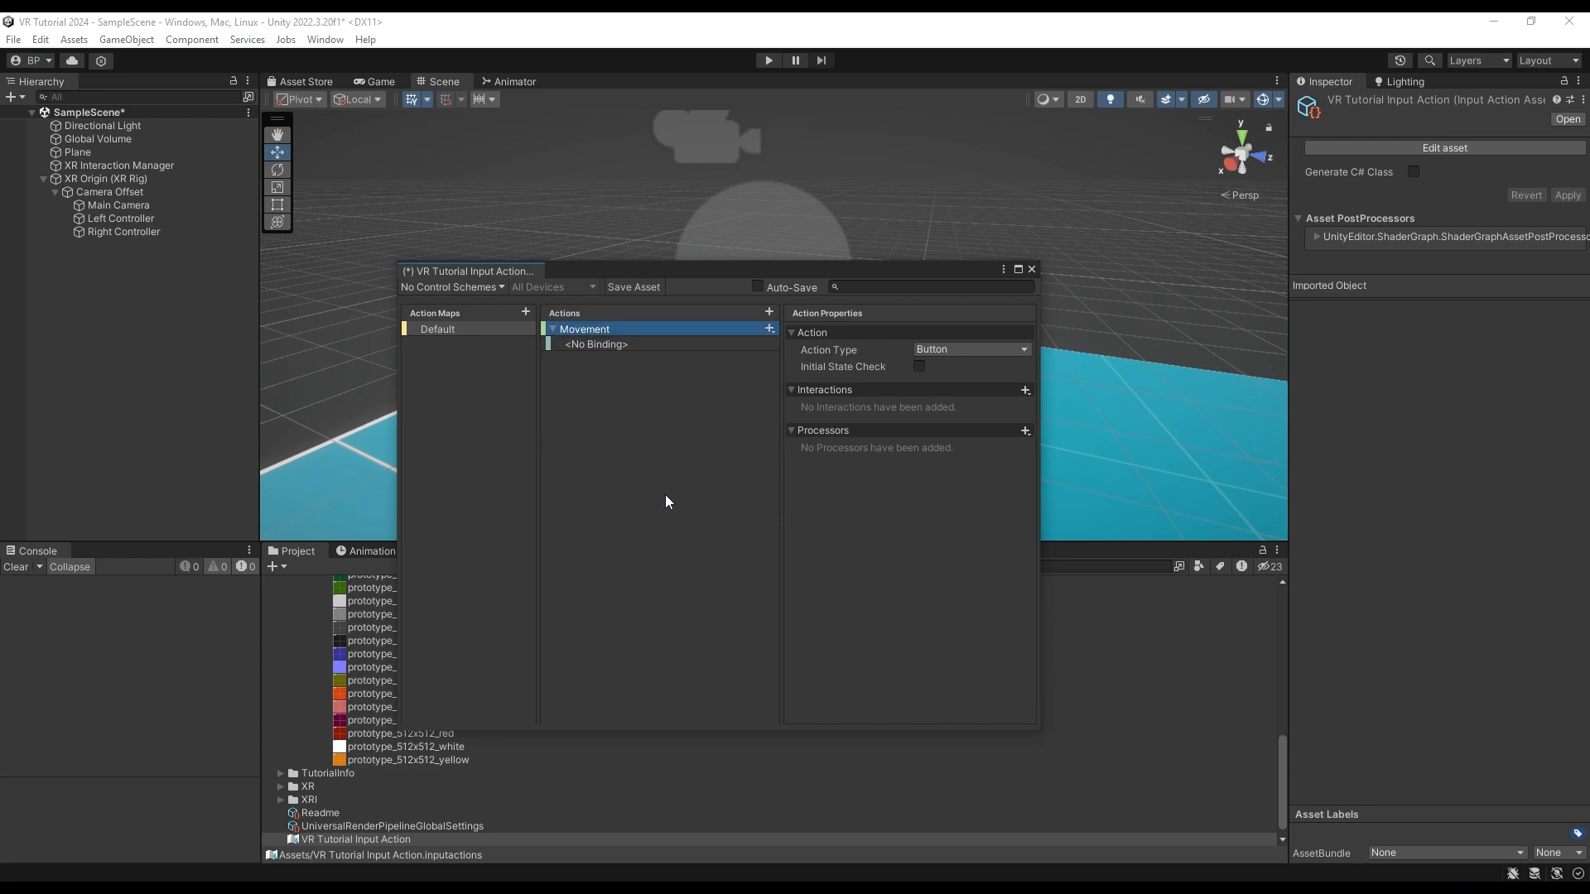
- Set the path of the Movement action's empty binding to W [Keyboard]
{"action": "left_click", "coordinate": [613, 344]}
{"action": "left_click", "coordinate": [953, 351]}
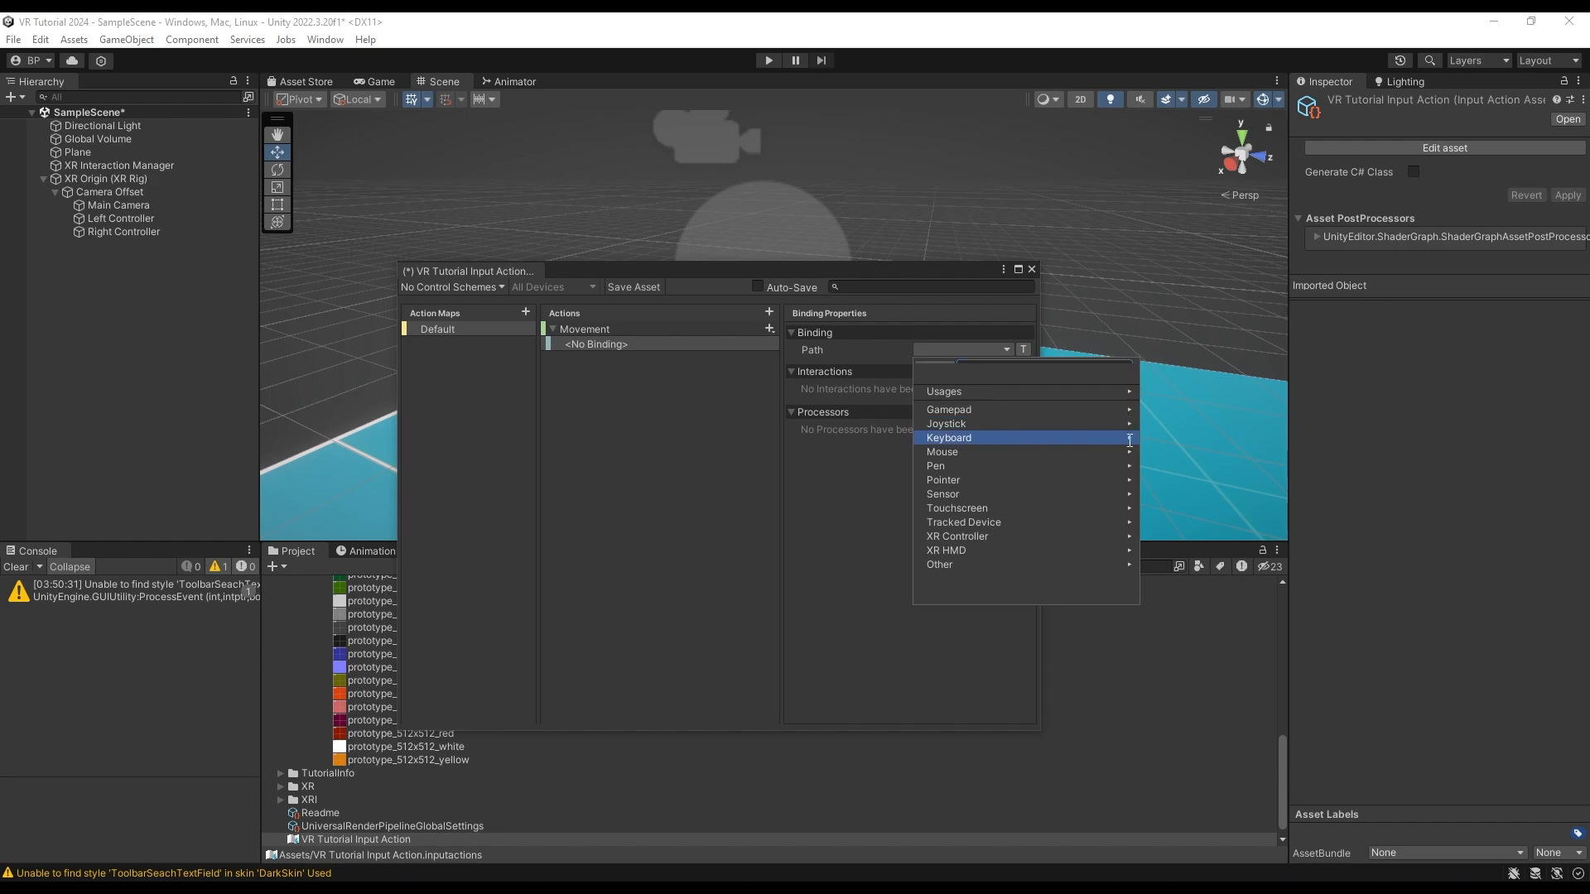
{"action": "left_click", "coordinate": [926, 350]}
{"action": "left_click", "coordinate": [927, 350]}
{"action": "type", "text": "w"}
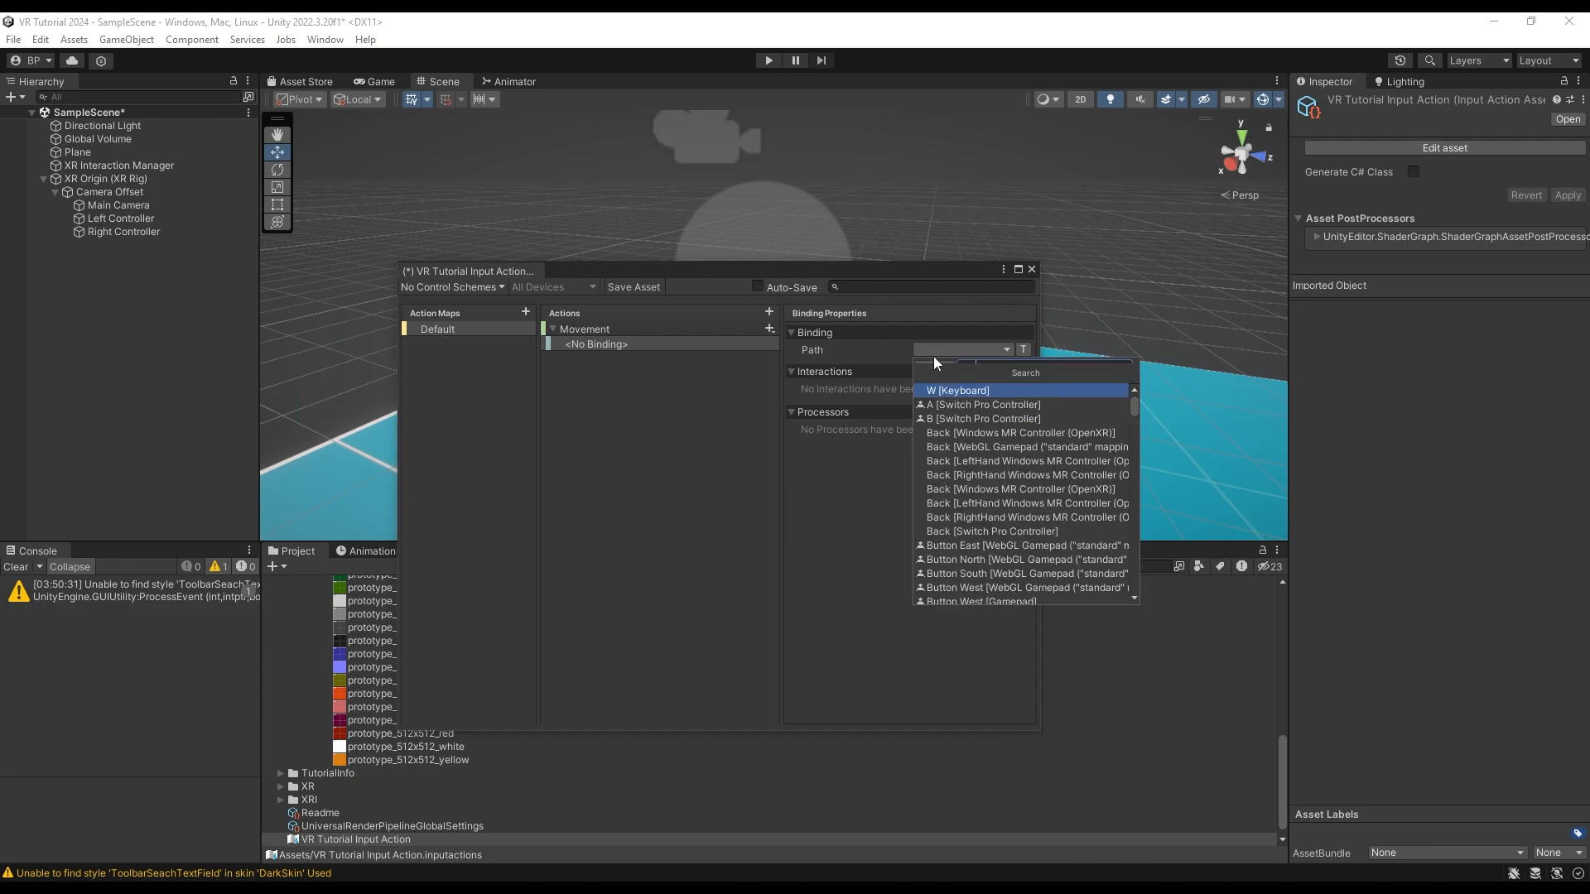
{"action": "left_click", "coordinate": [961, 390]}
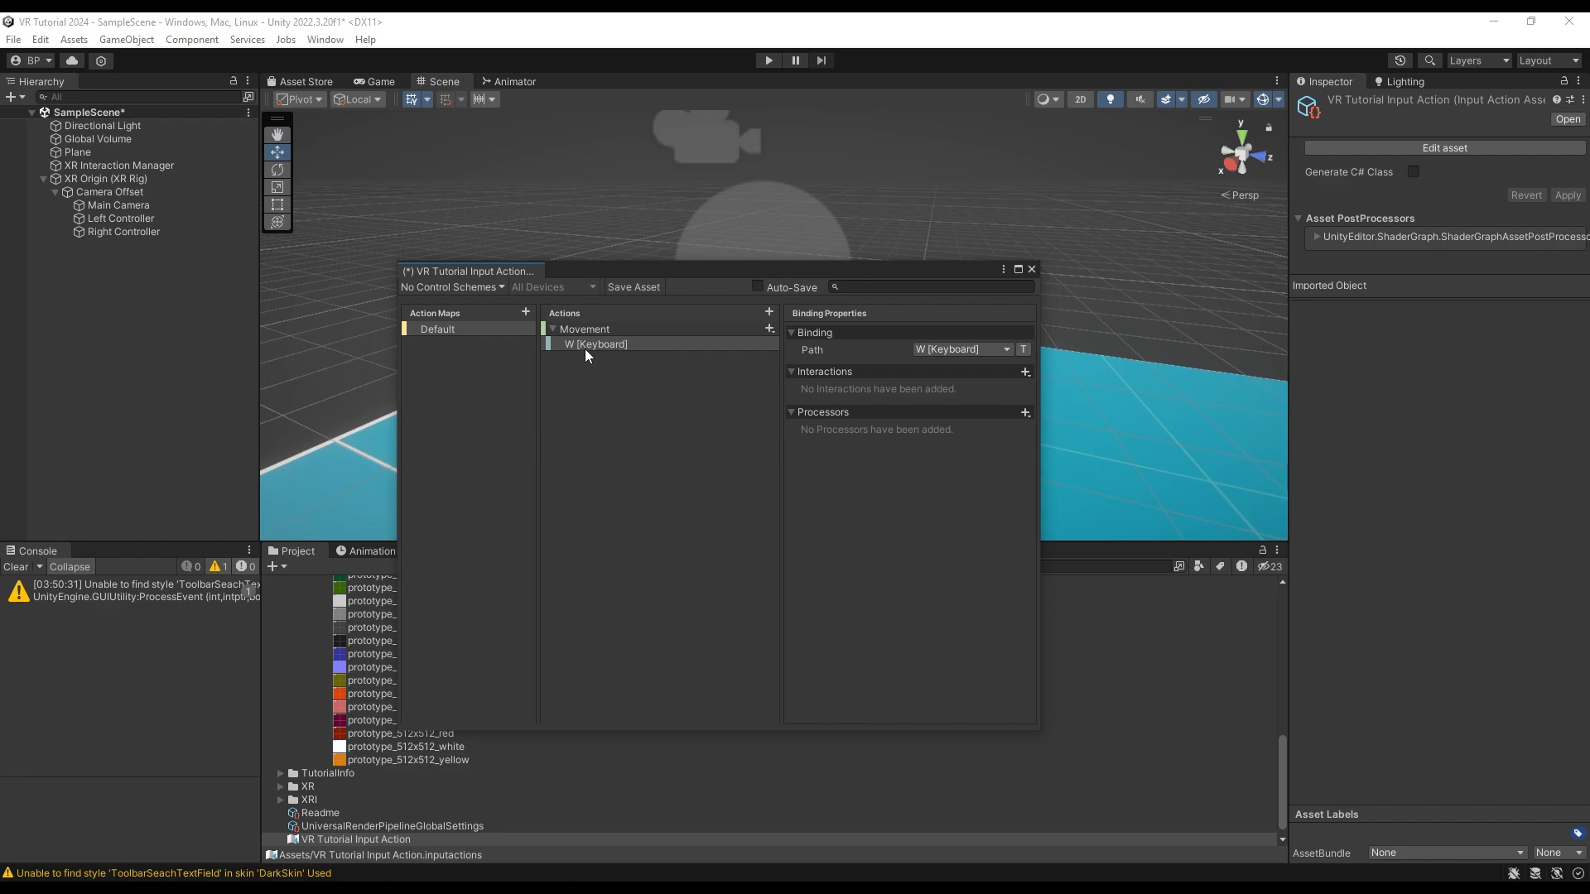
- Add a second binding to the Movement action and set its path to Alt [Keyboard]
{"action": "left_click", "coordinate": [769, 328]}
{"action": "left_click", "coordinate": [788, 339]}
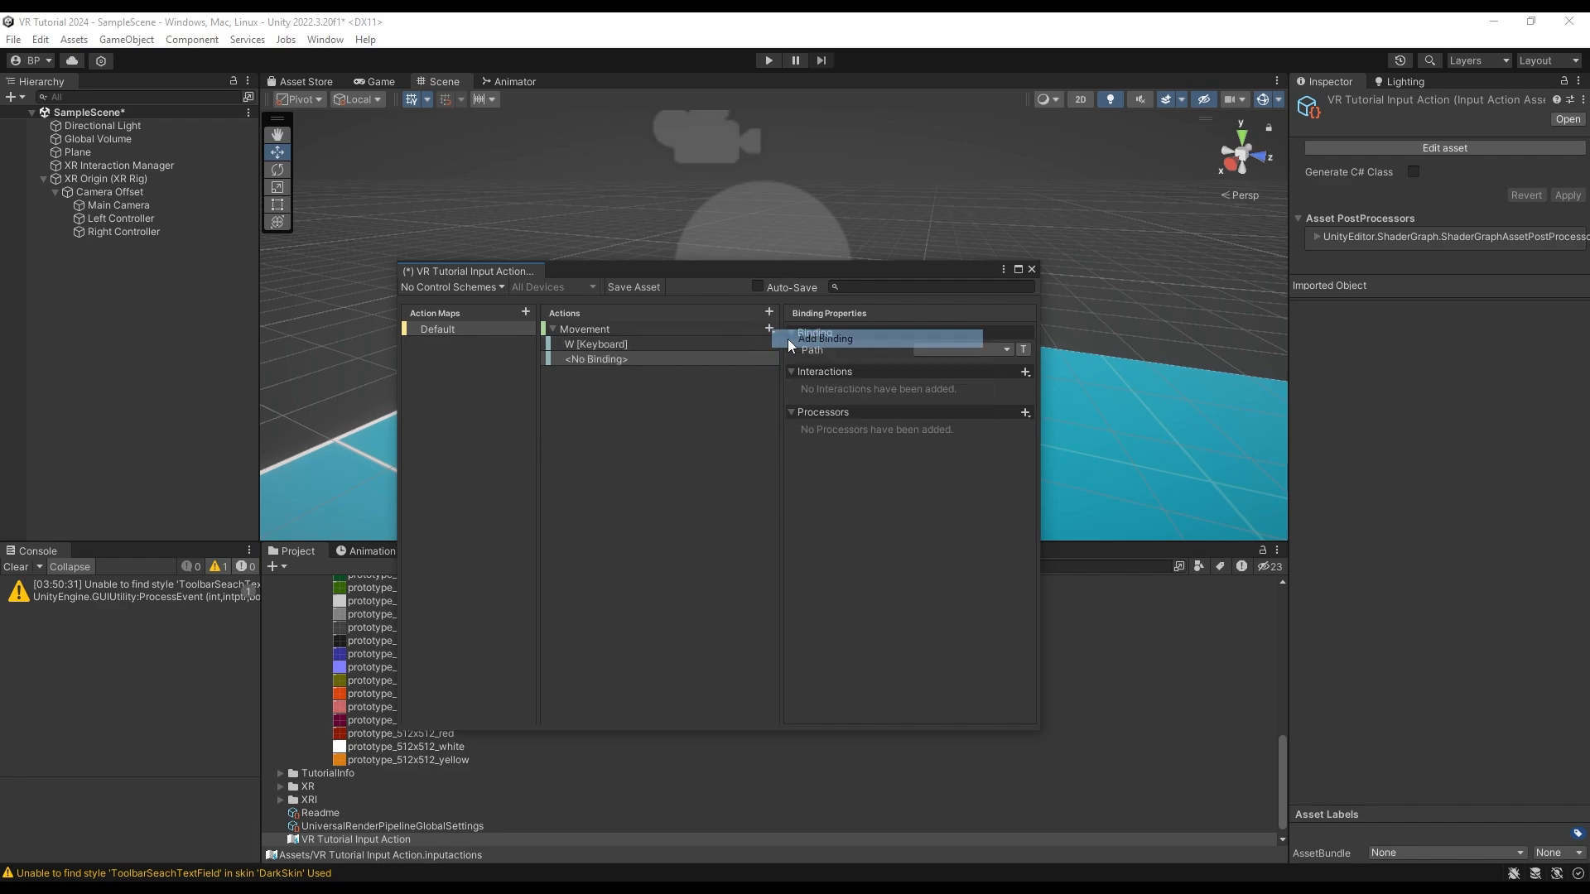
{"action": "left_click", "coordinate": [979, 354]}
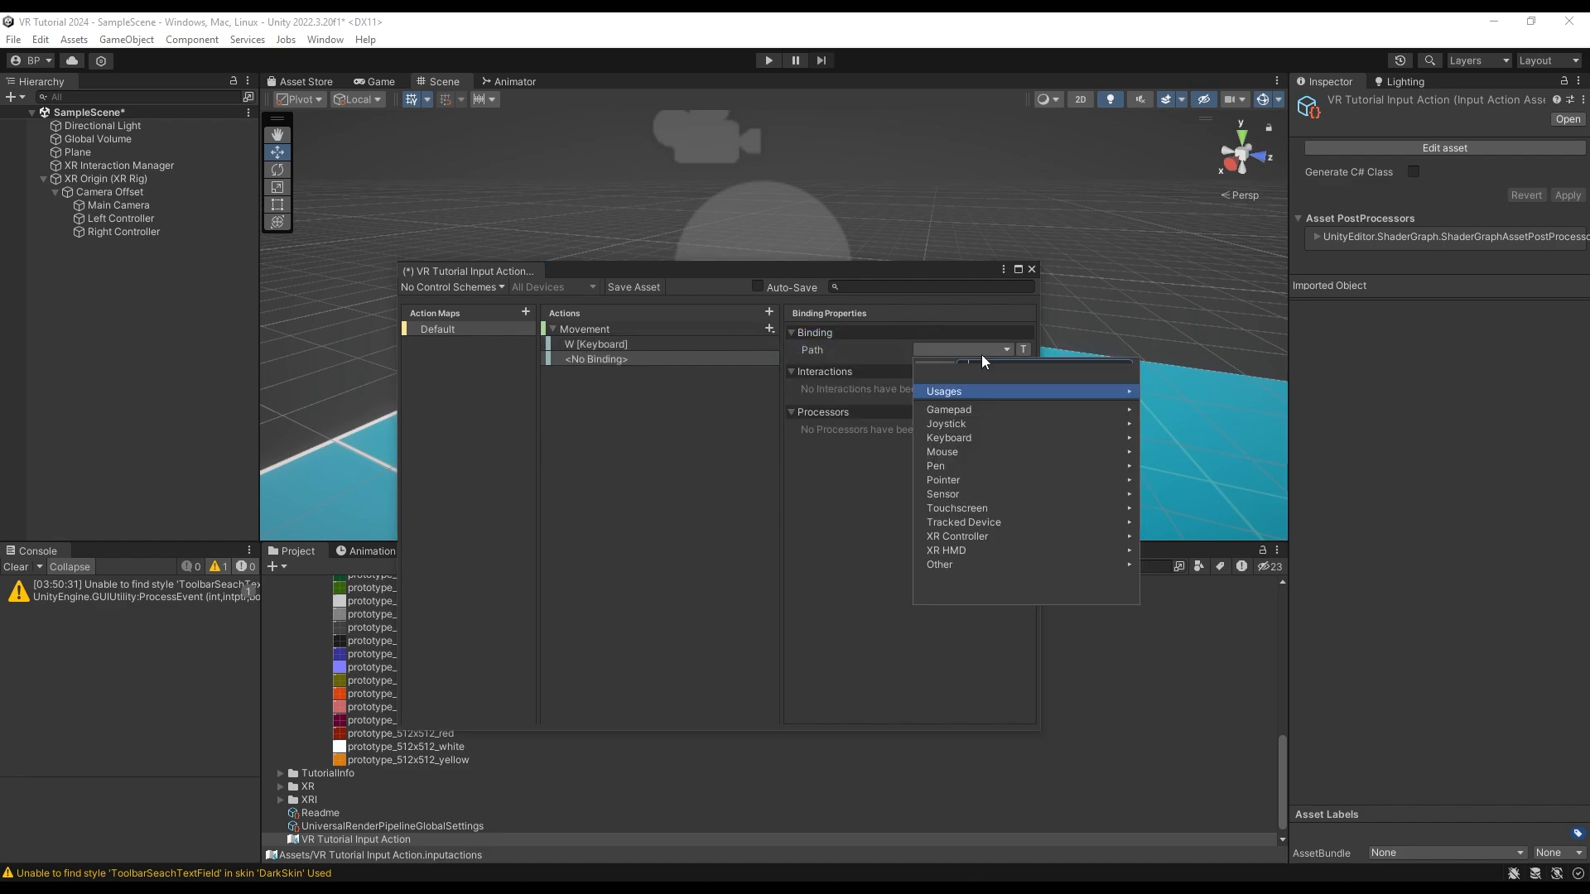
{"action": "type", "text": "a"}
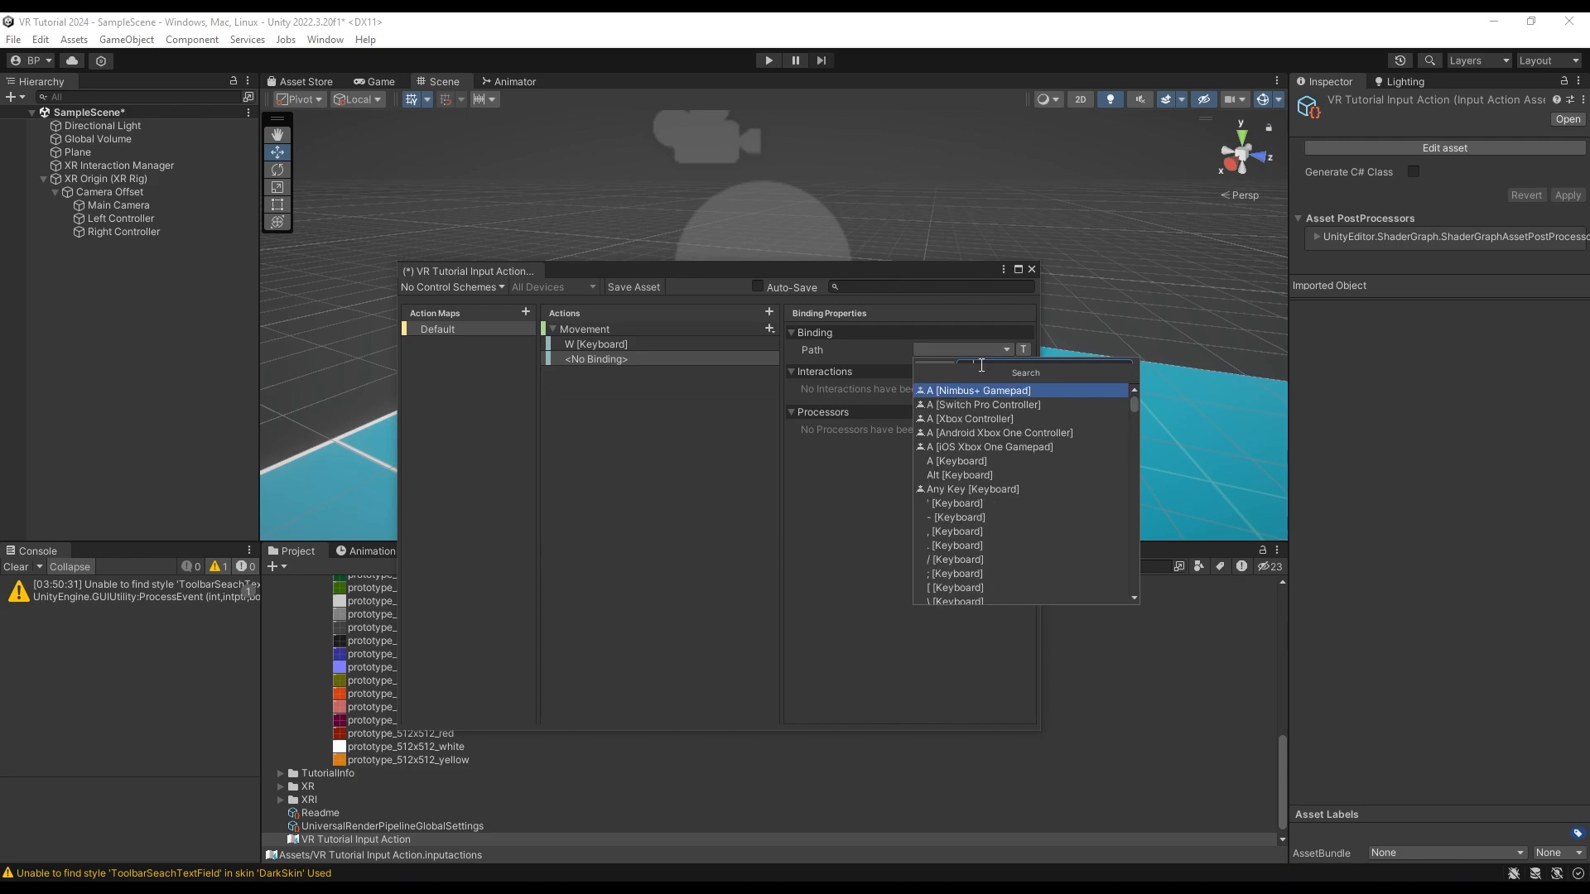
{"action": "key", "text": "Down"}
{"action": "key", "text": "Down"}
{"action": "key", "text": "Down"}
{"action": "key", "text": "Down"}
{"action": "key", "text": "Down"}
{"action": "key", "text": "Down"}
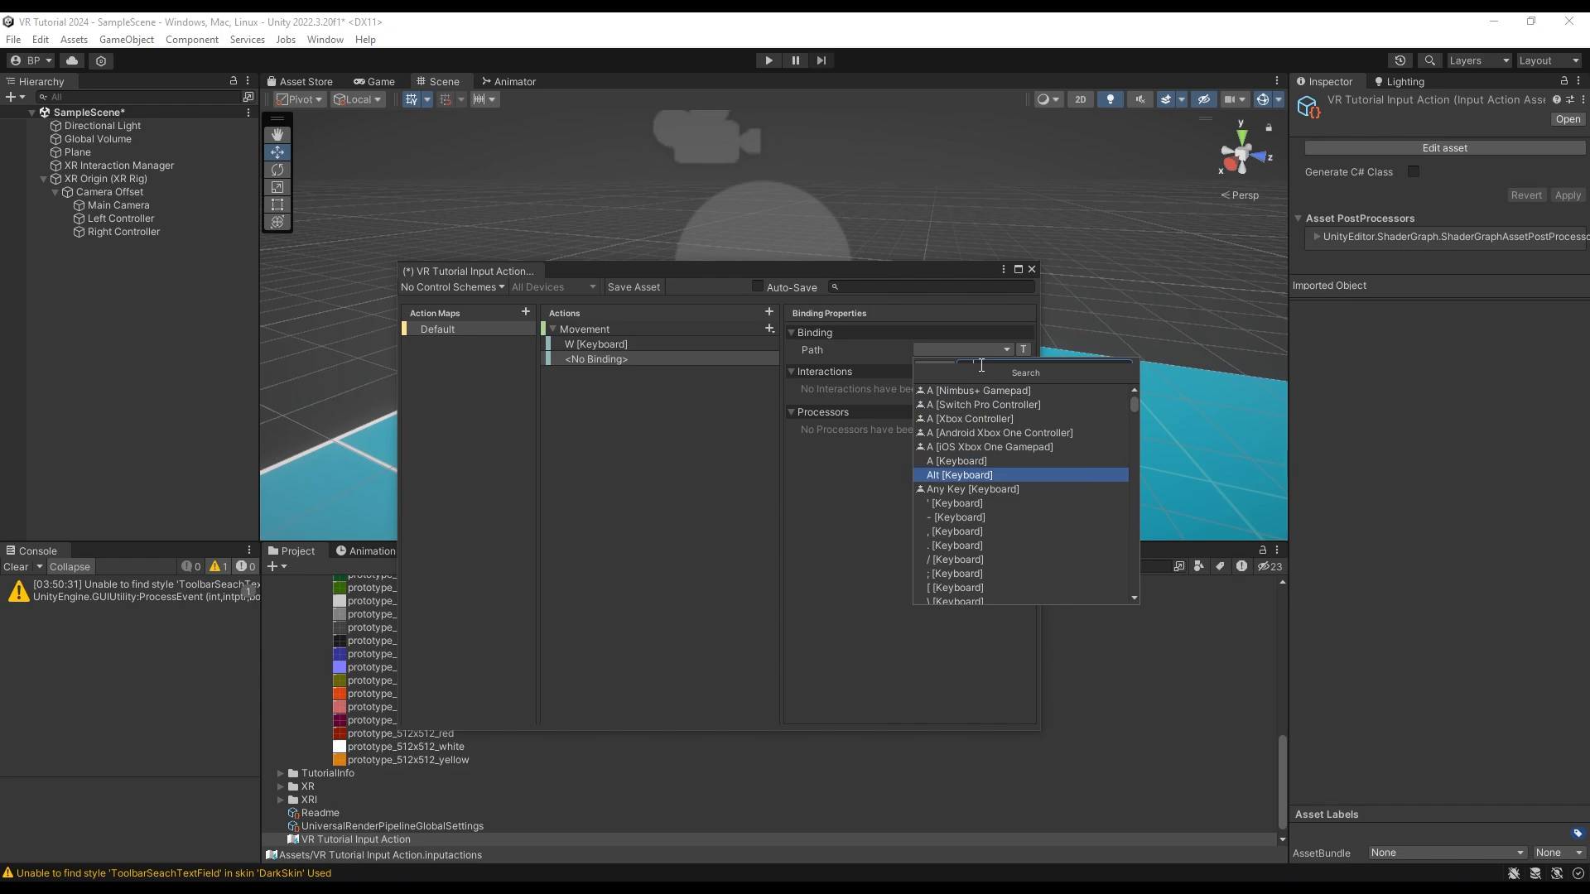
{"action": "key", "text": "Return"}
- Change the path of the Movement action's second binding to A [Keyboard]
{"action": "left_click", "coordinate": [968, 349]}
{"action": "type", "text": "a"}
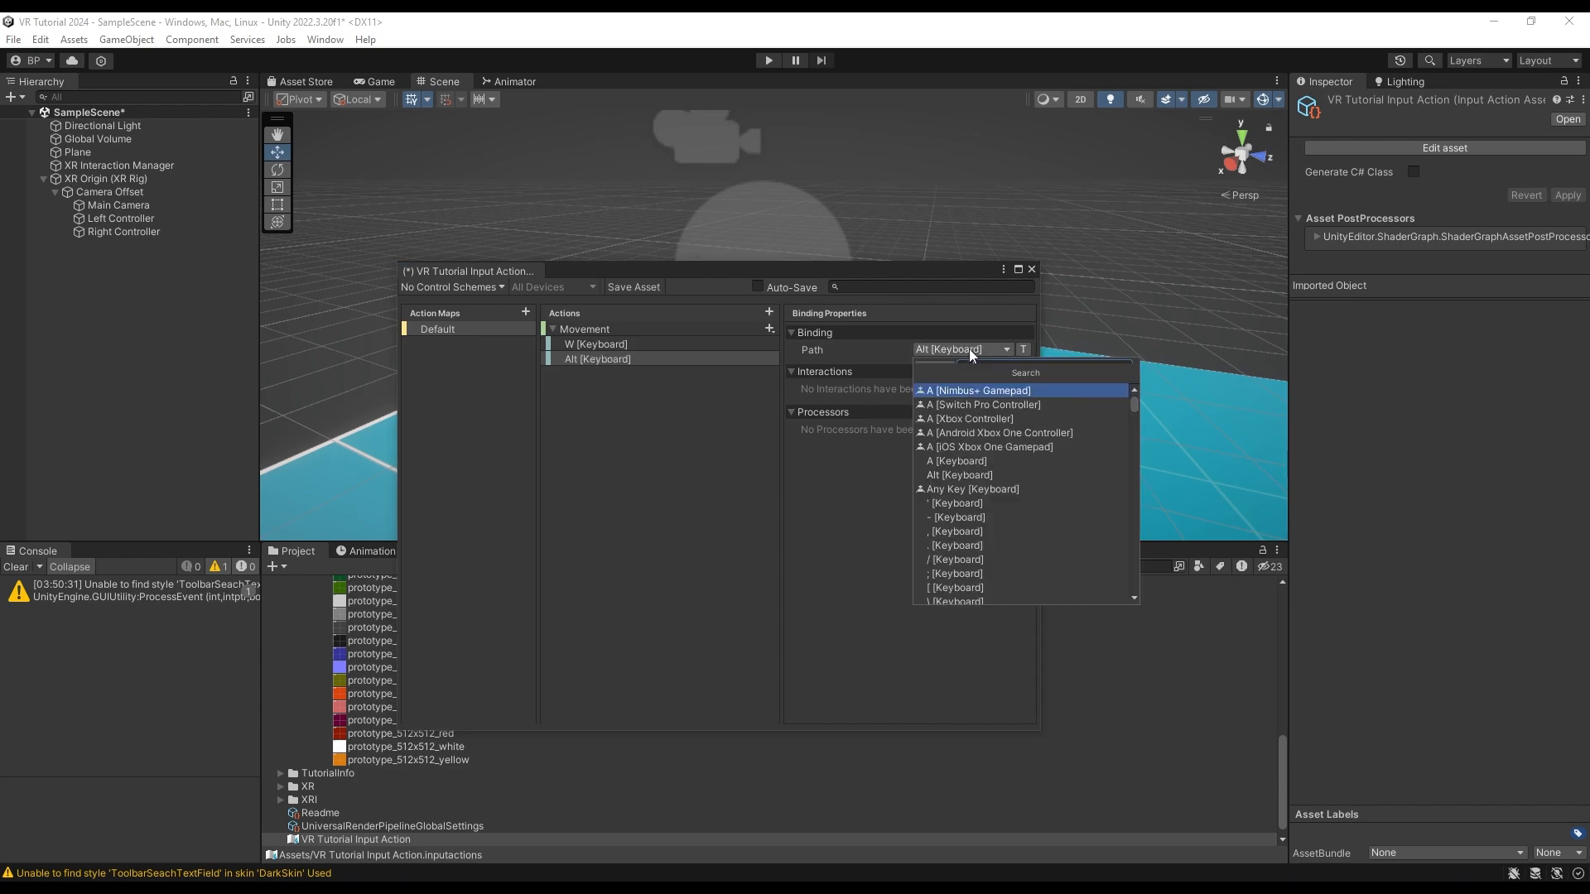
{"action": "key", "text": "Down"}
{"action": "key", "text": "Down"}
{"action": "key", "text": "Down"}
{"action": "key", "text": "Down"}
{"action": "key", "text": "Down"}
{"action": "key", "text": "Down"}
{"action": "key", "text": "Up"}
{"action": "key", "text": "Return"}
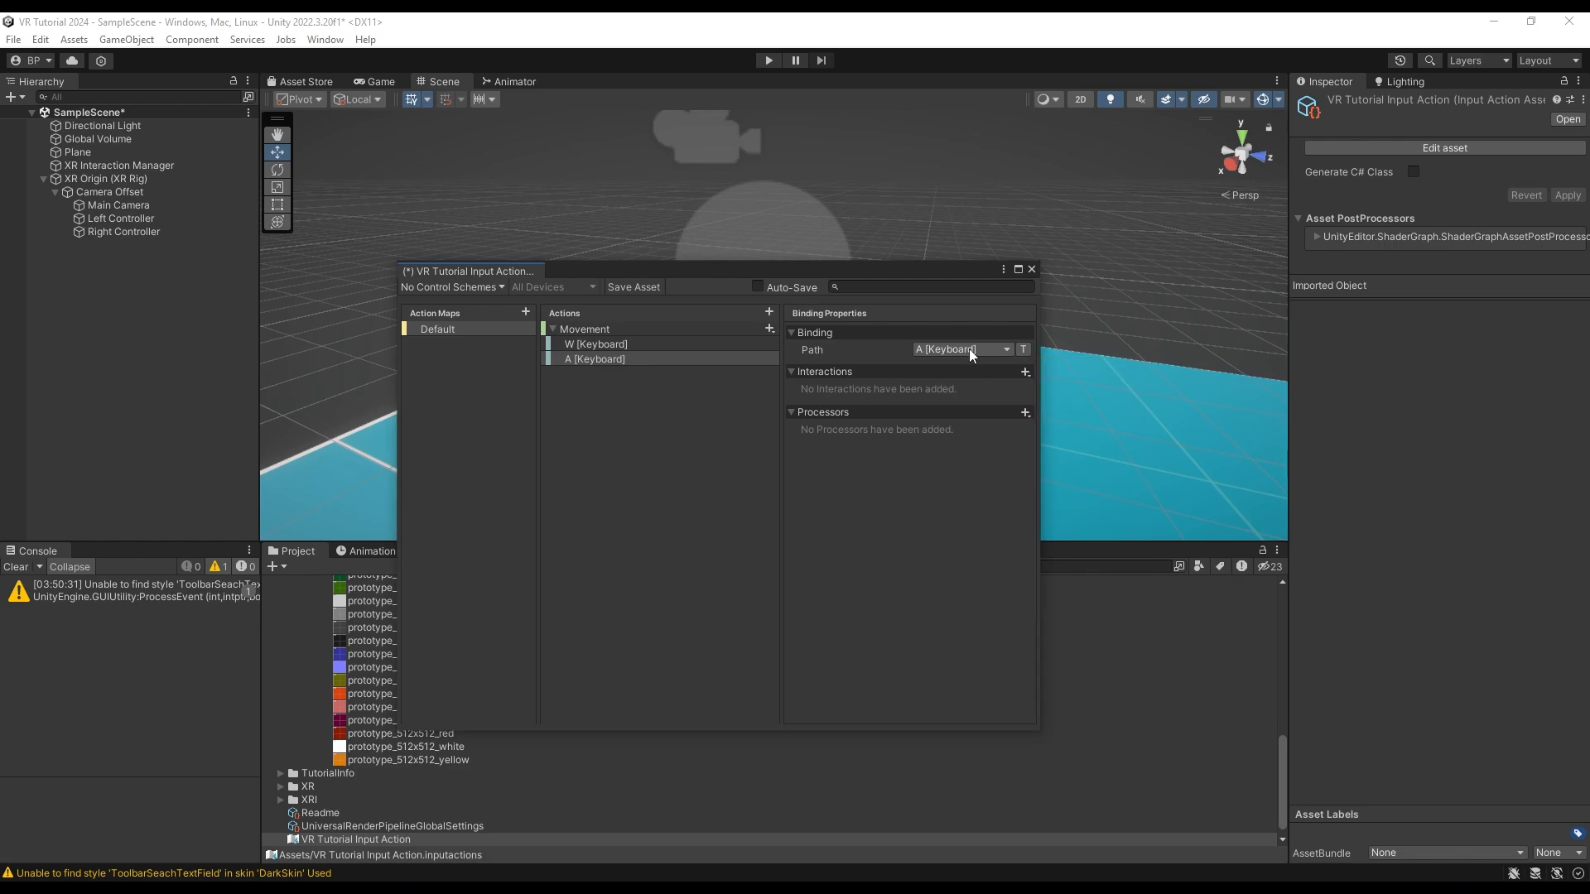
- Add a third binding to the Movement action with the path S [Keyboard]
{"action": "left_click", "coordinate": [769, 329]}
{"action": "left_click", "coordinate": [801, 338]}
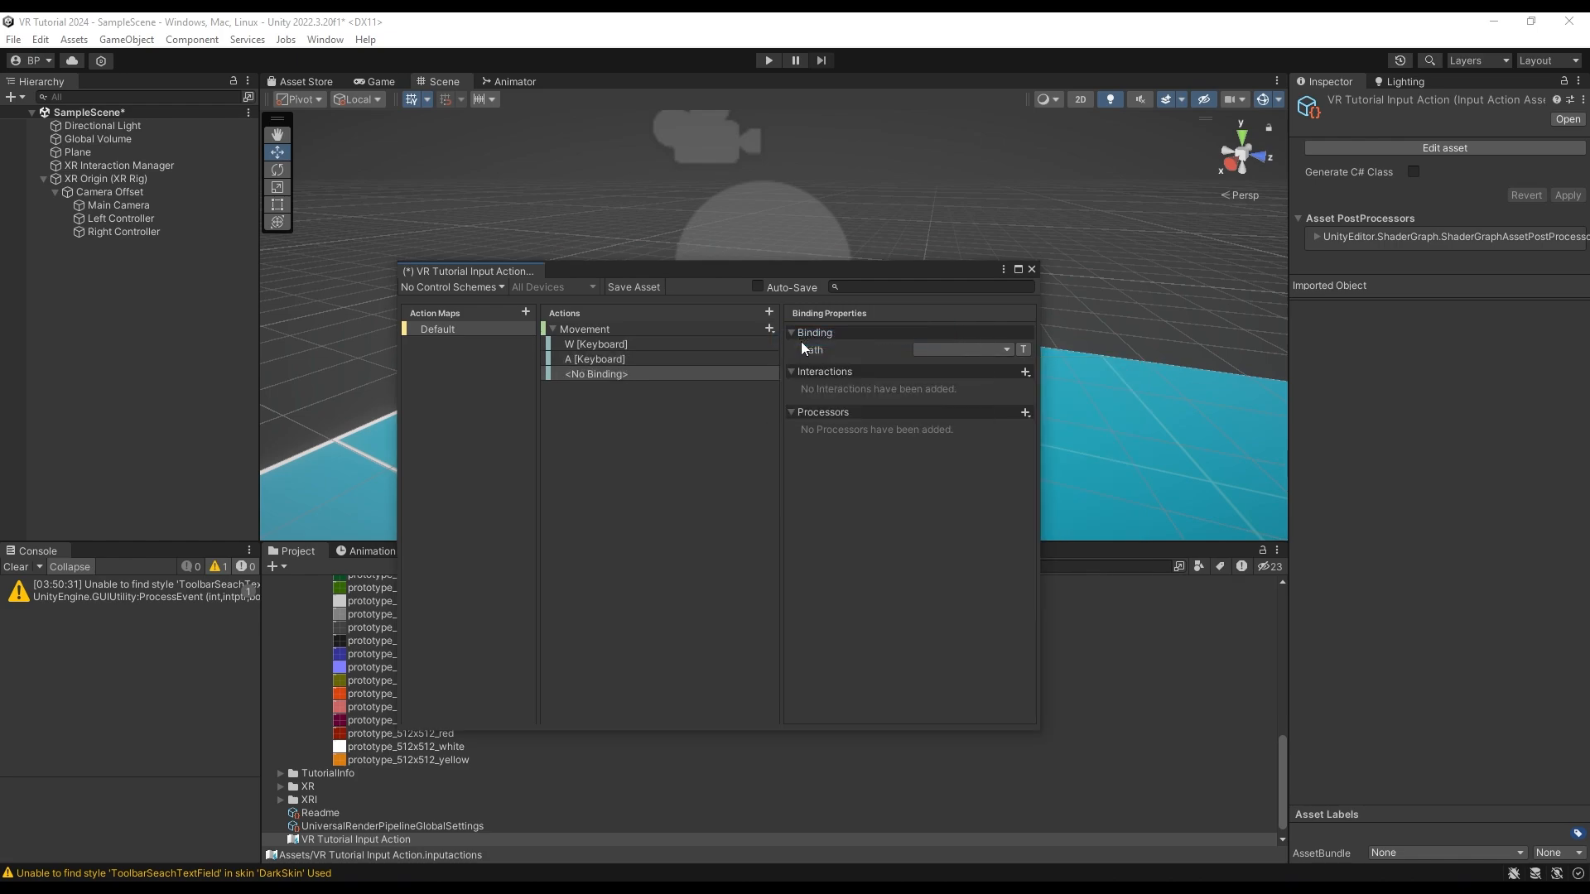
{"action": "left_click", "coordinate": [932, 347]}
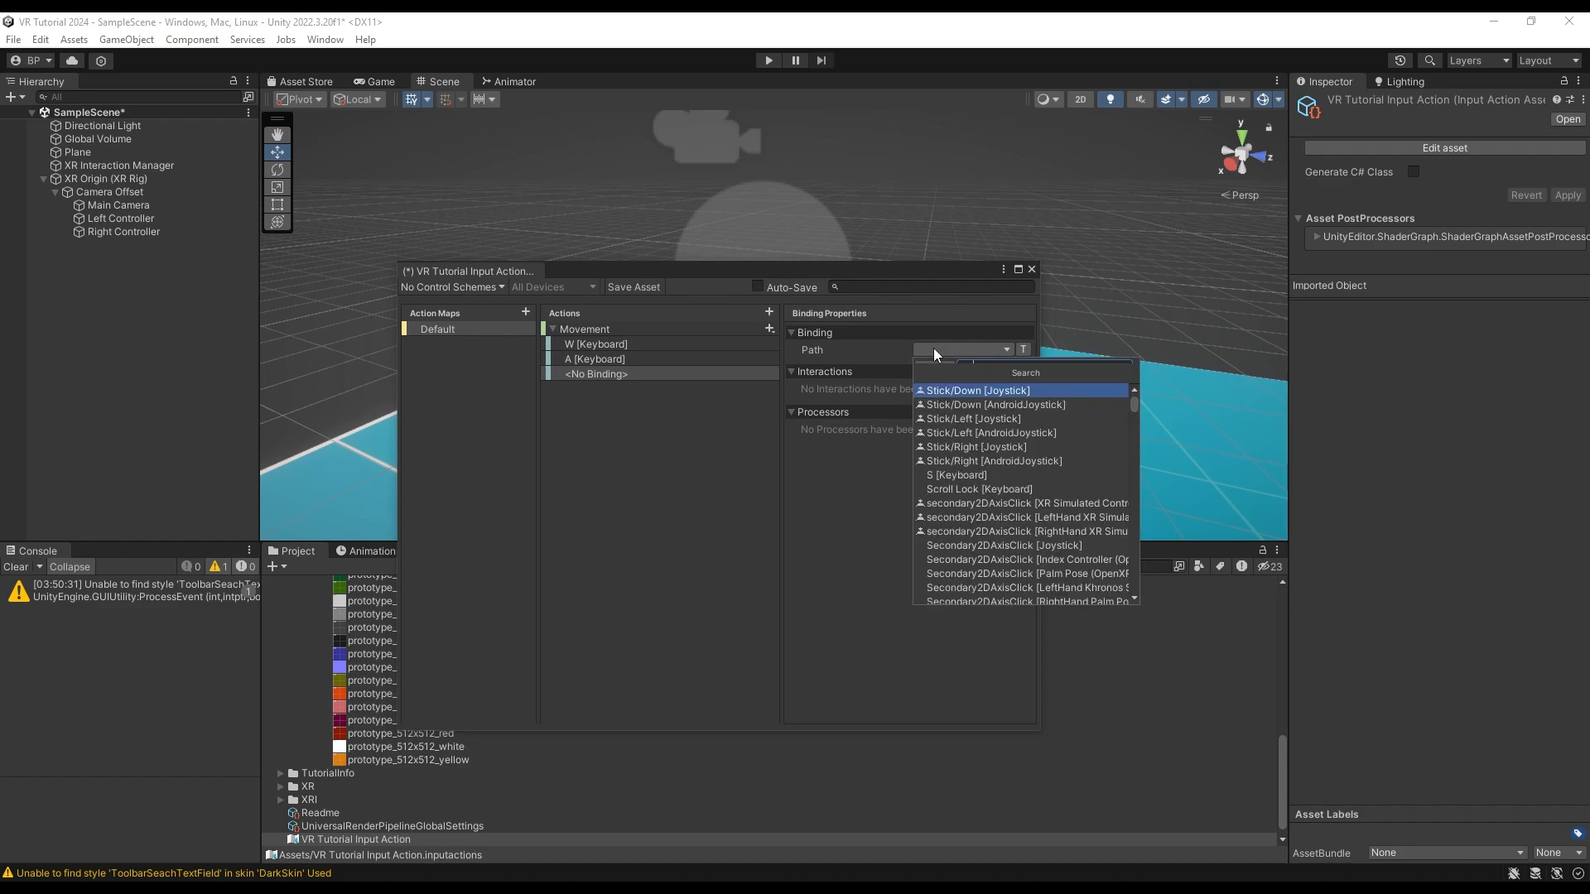
{"action": "key", "text": "Down"}
{"action": "key", "text": "Down"}
{"action": "key", "text": "Down"}
{"action": "key", "text": "Down"}
{"action": "key", "text": "Down"}
{"action": "key", "text": "Down"}
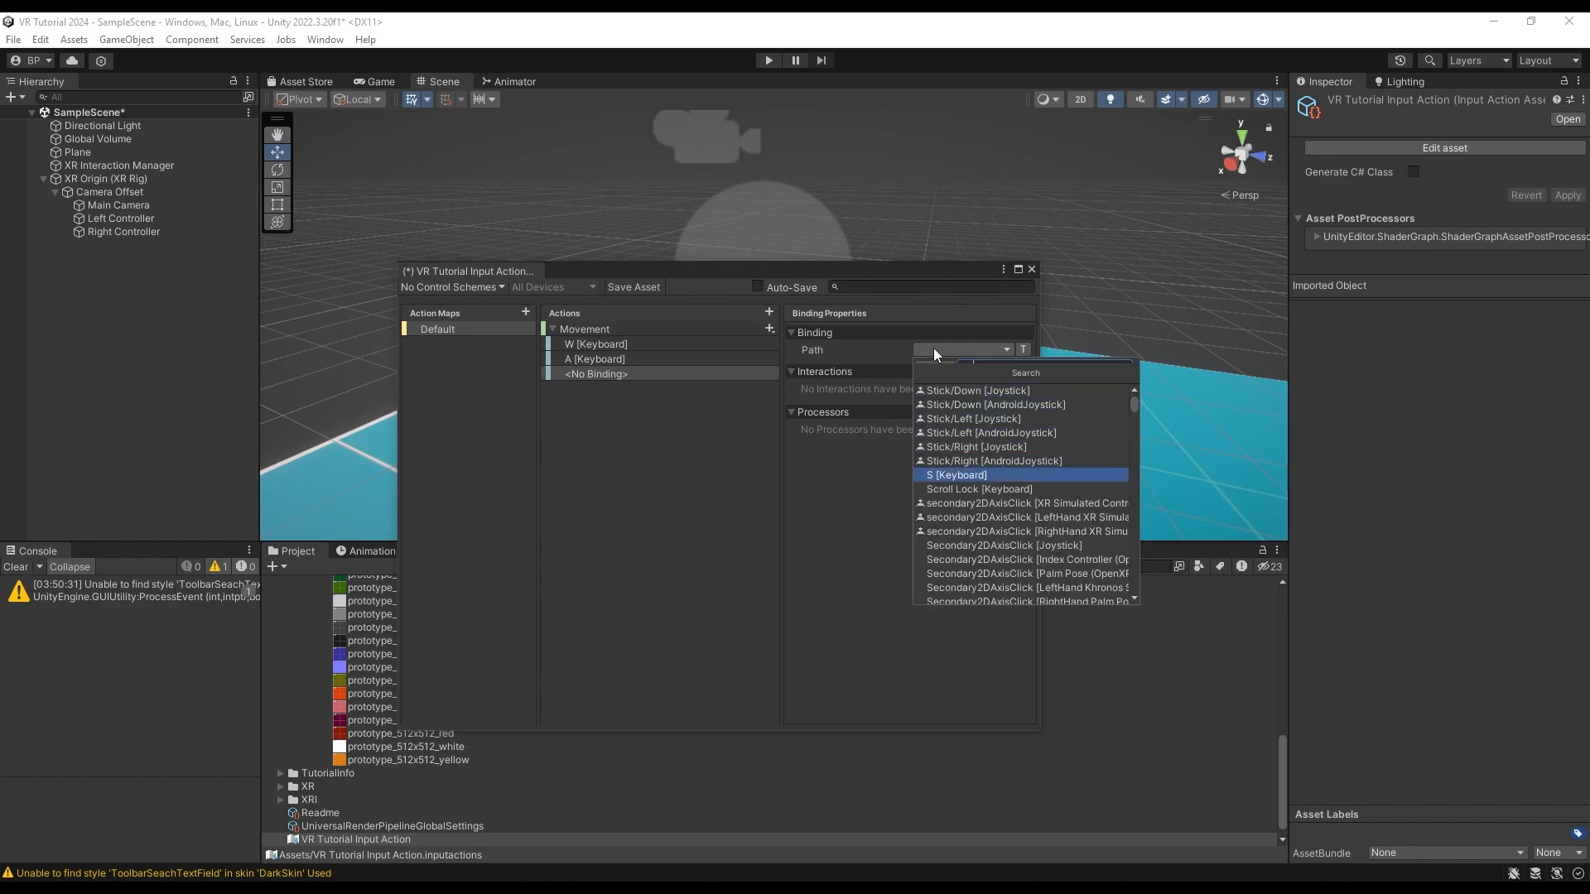
{"action": "key", "text": "Return"}
- Add a fourth binding to the Movement action with the path D [Keyboard]
{"action": "left_click", "coordinate": [768, 329]}
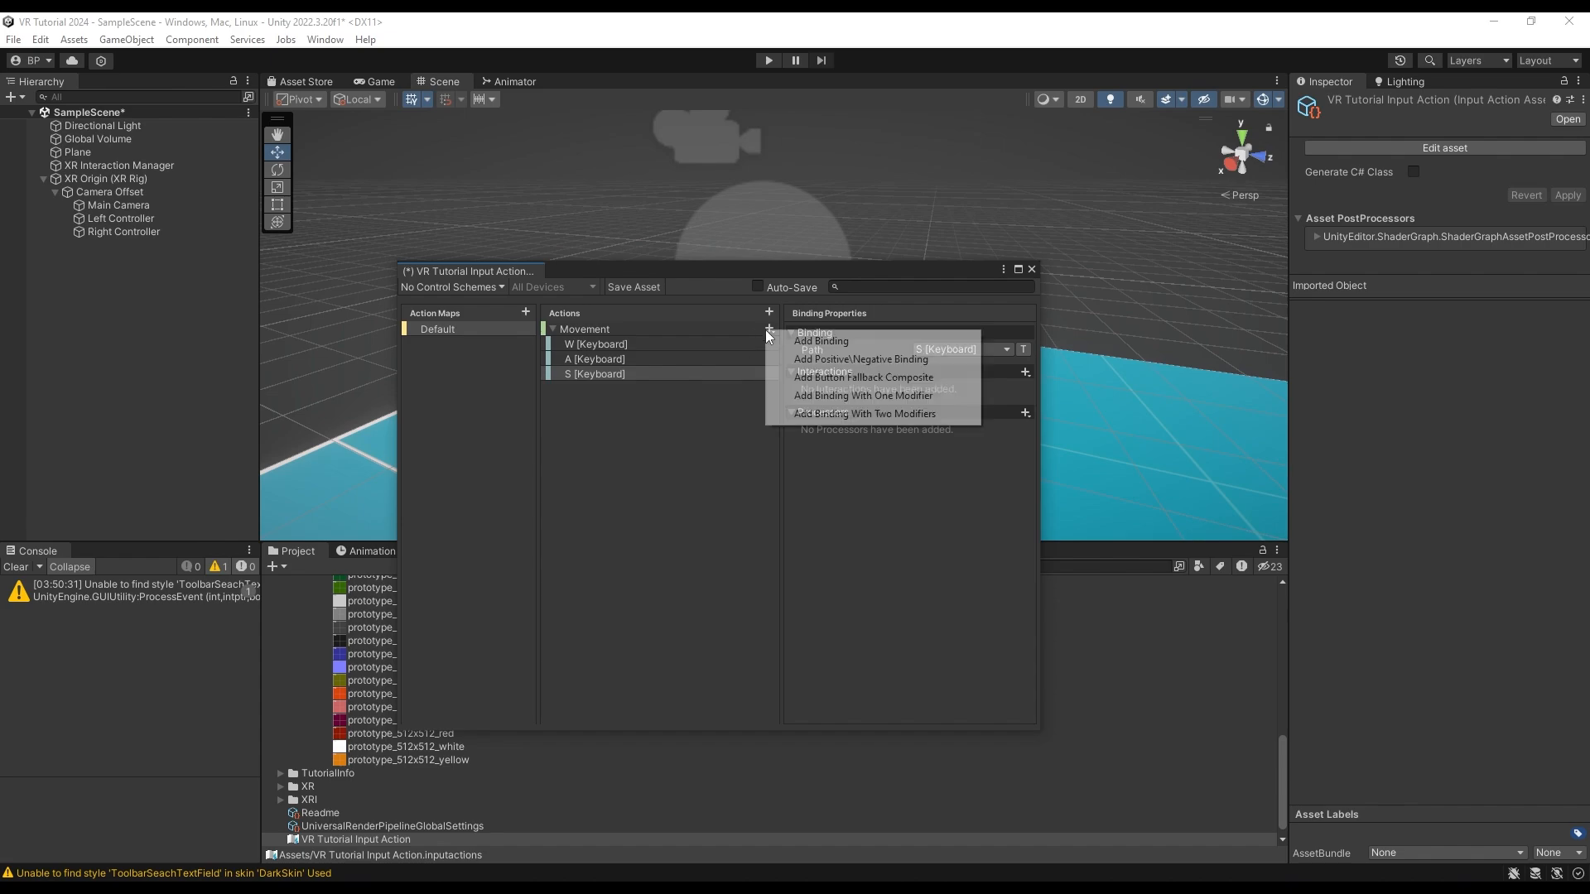
{"action": "left_click", "coordinate": [828, 341]}
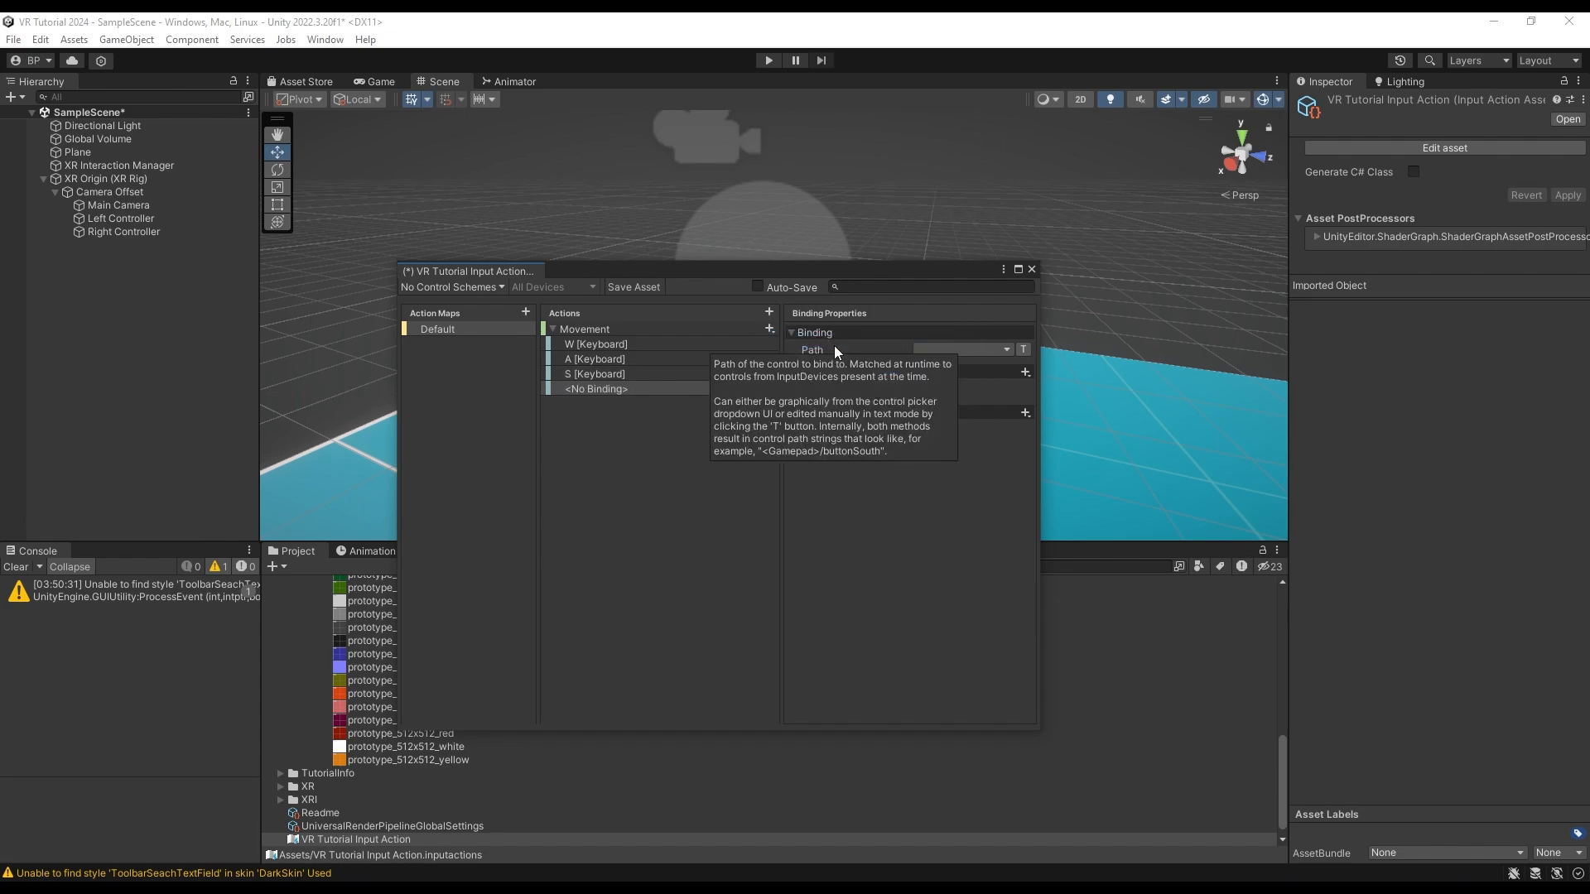
{"action": "left_click", "coordinate": [1001, 350]}
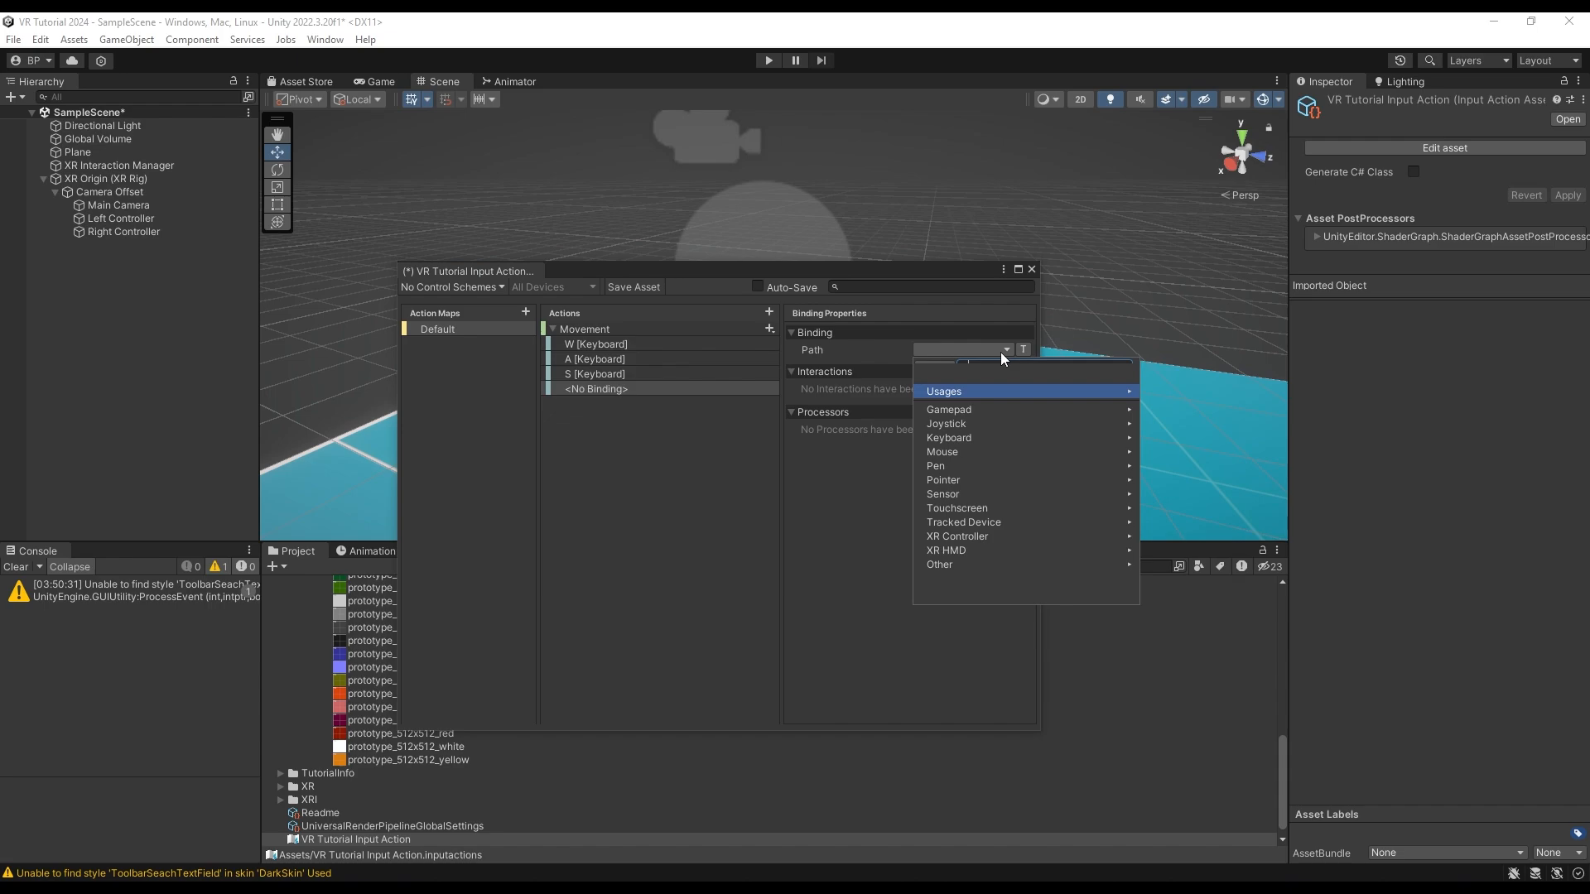
{"action": "type", "text": "d"}
{"action": "key", "text": "Return"}
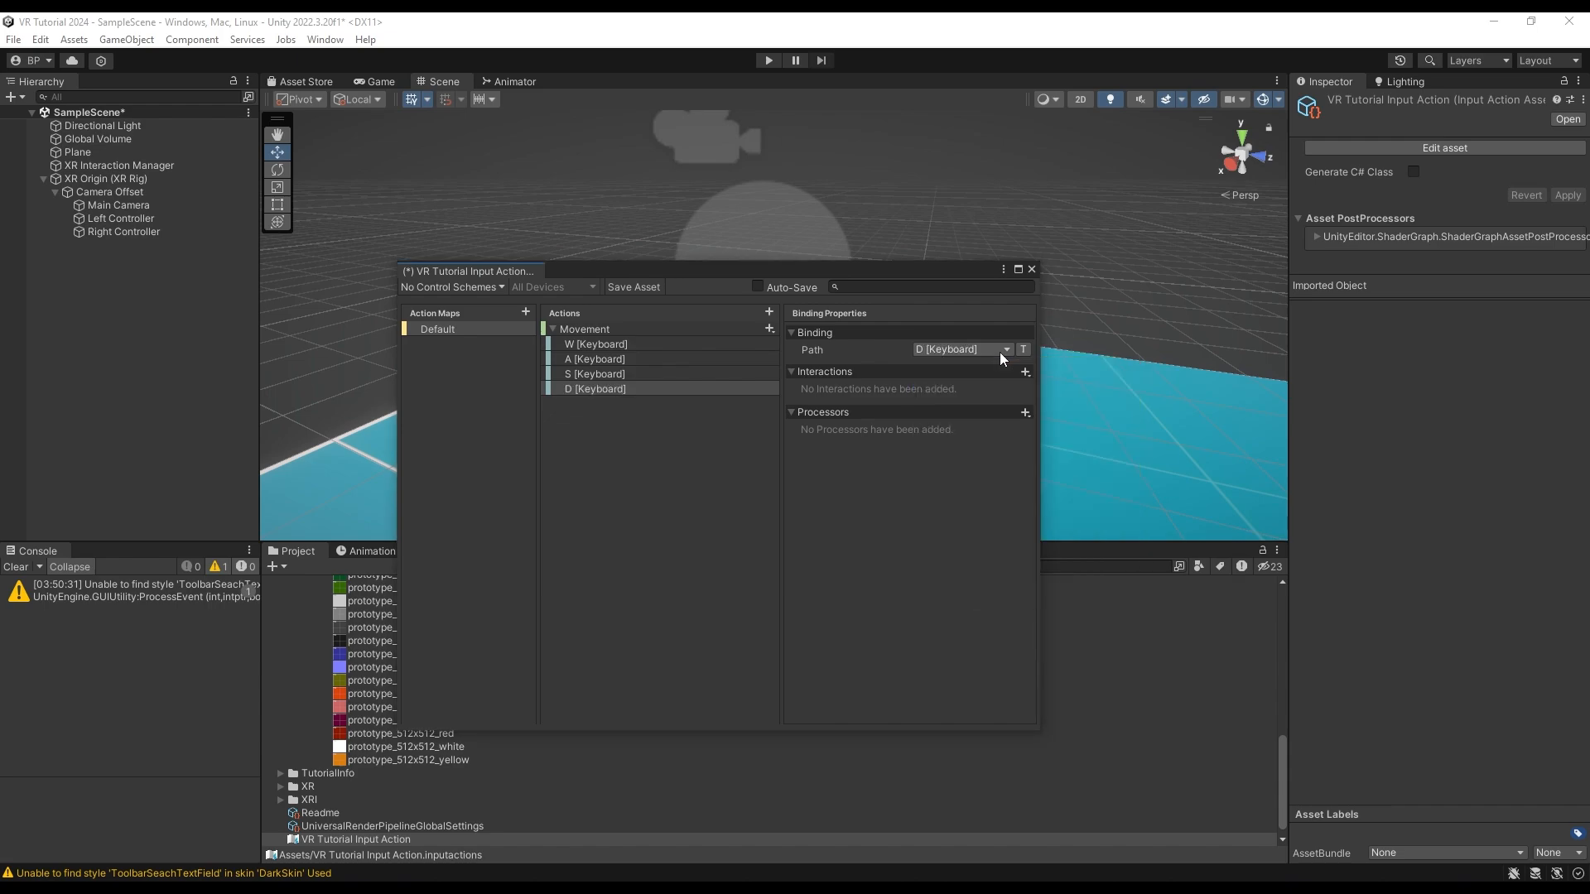
- Create a second action named "Arrow" in the Default action map
{"action": "left_click", "coordinate": [769, 312]}
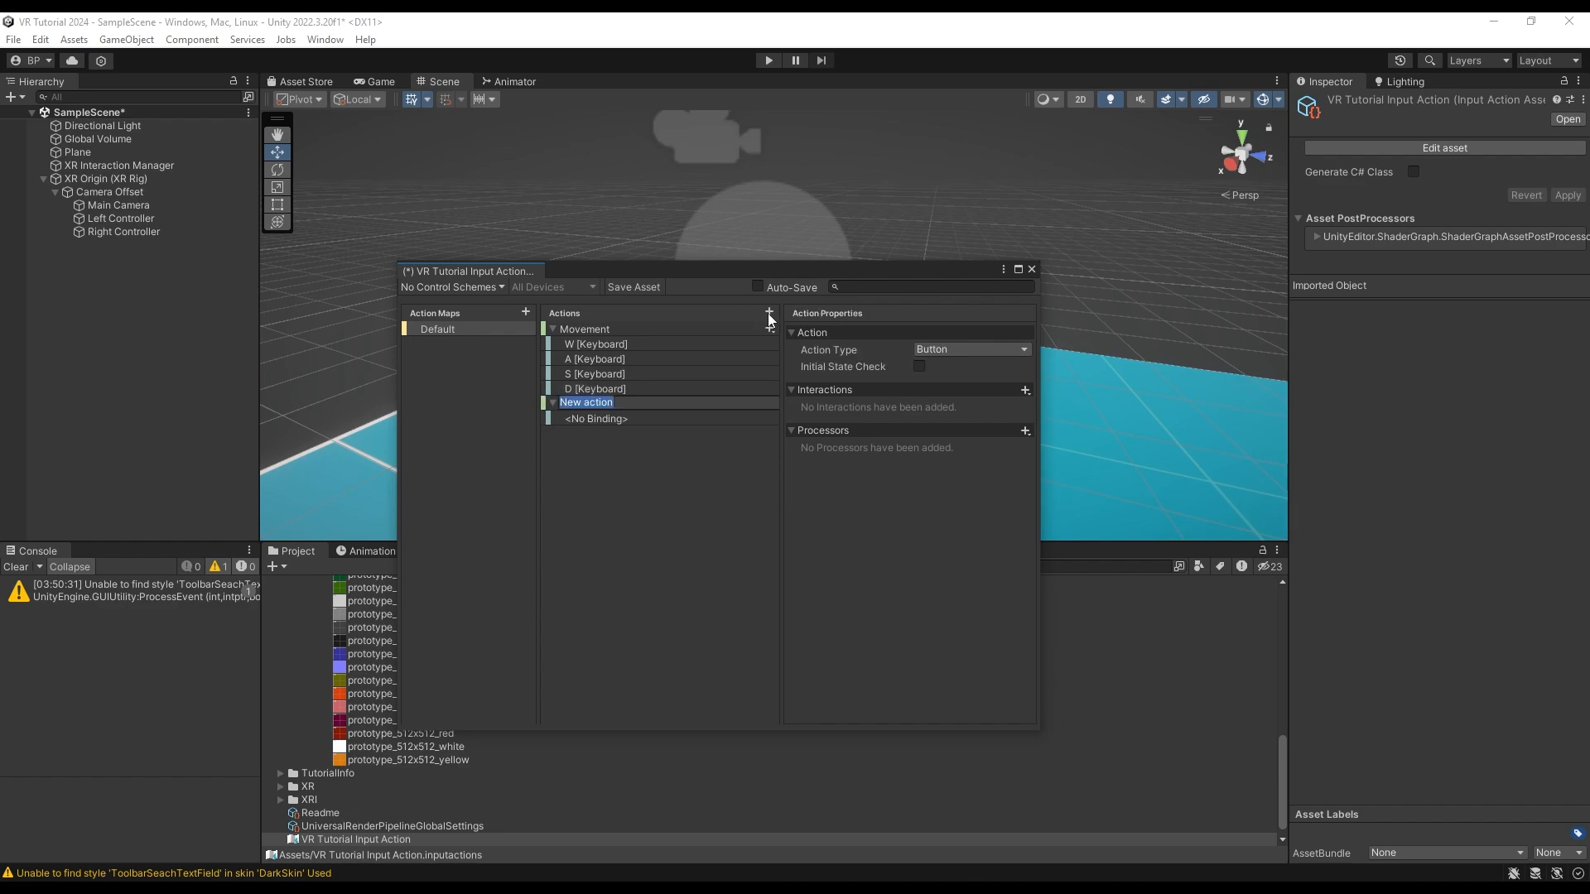
{"action": "type", "text": "Arrow"}
{"action": "key", "text": "Return"}
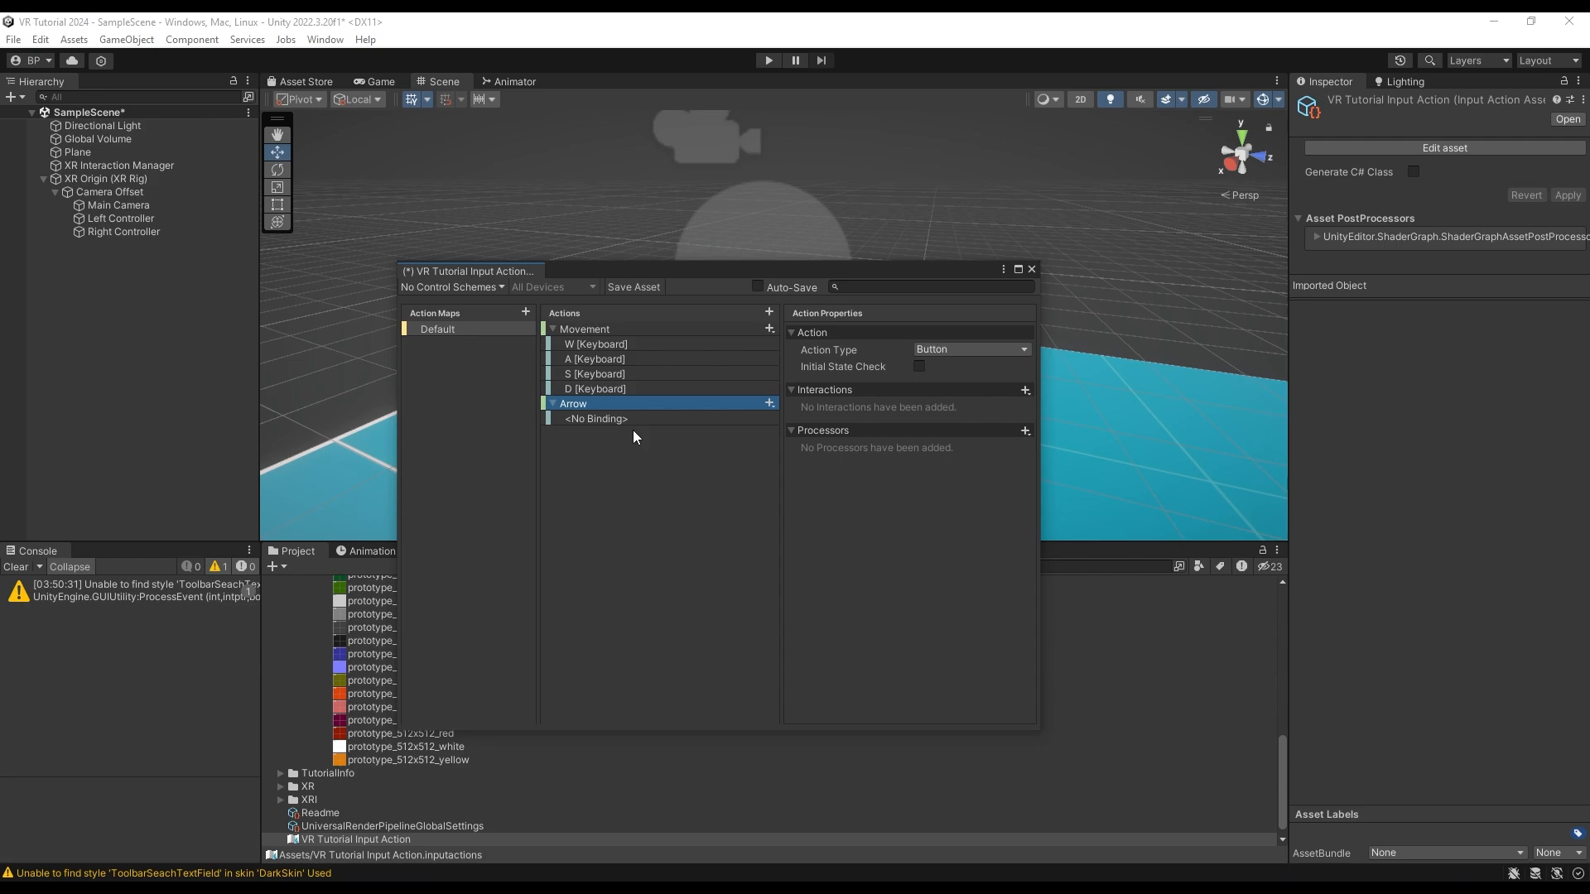
- Find the arrow keys among the binding paths and set the Arrow action's empty binding to Up Arrow [Keyboard]
{"action": "left_click", "coordinate": [769, 420]}
{"action": "left_click", "coordinate": [983, 348]}
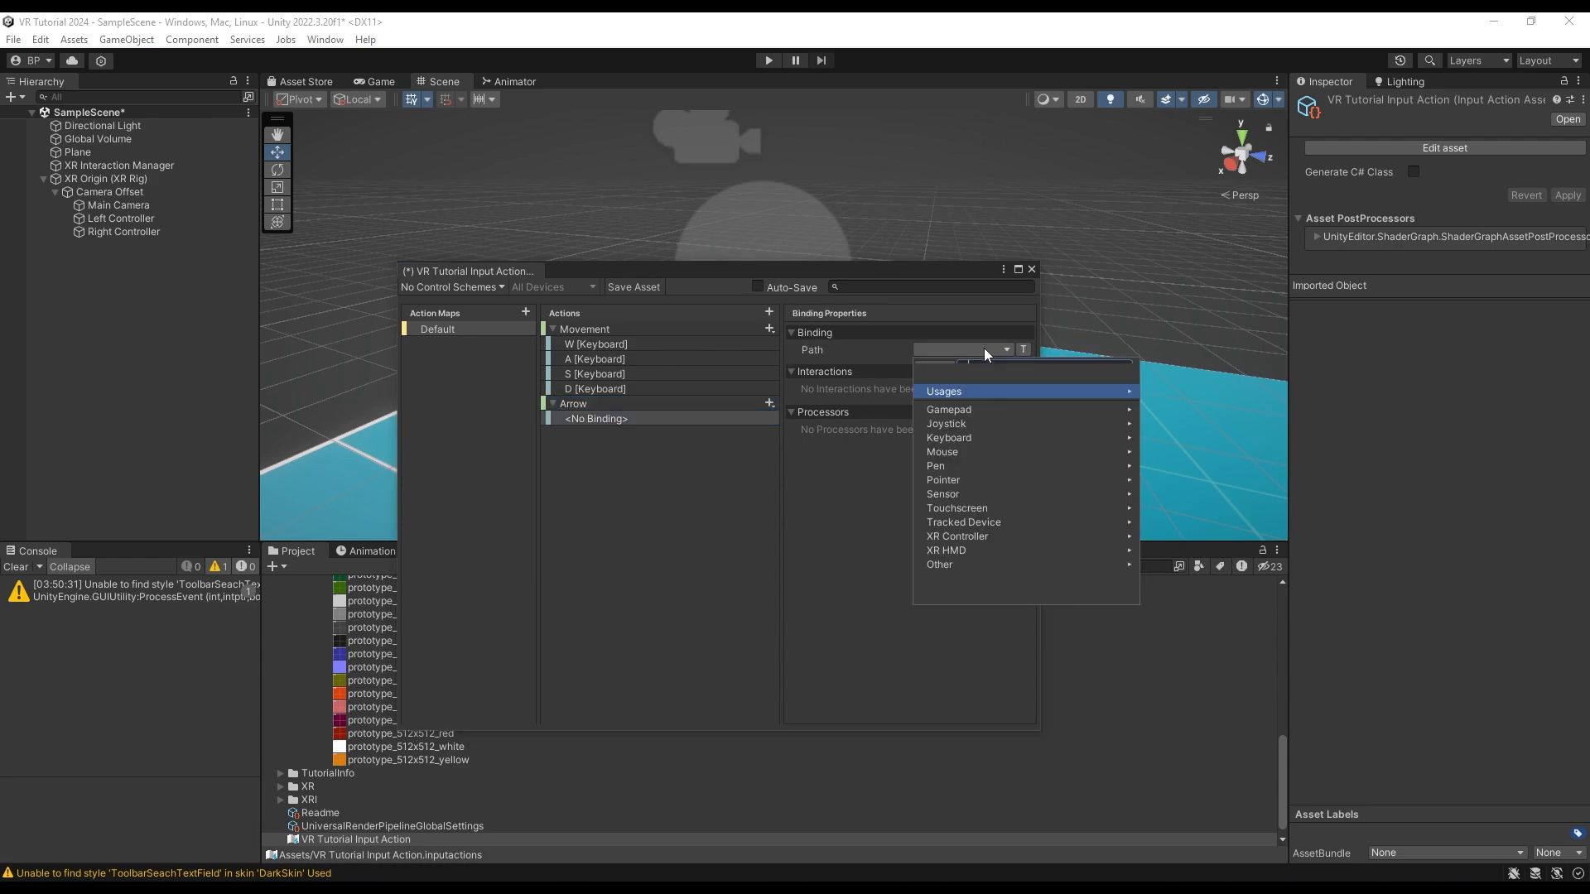
{"action": "key", "text": "Down"}
{"action": "key", "text": "Down"}
{"action": "key", "text": "Down"}
{"action": "key", "text": "Down"}
{"action": "key", "text": "Right"}
{"action": "key", "text": "Down"}
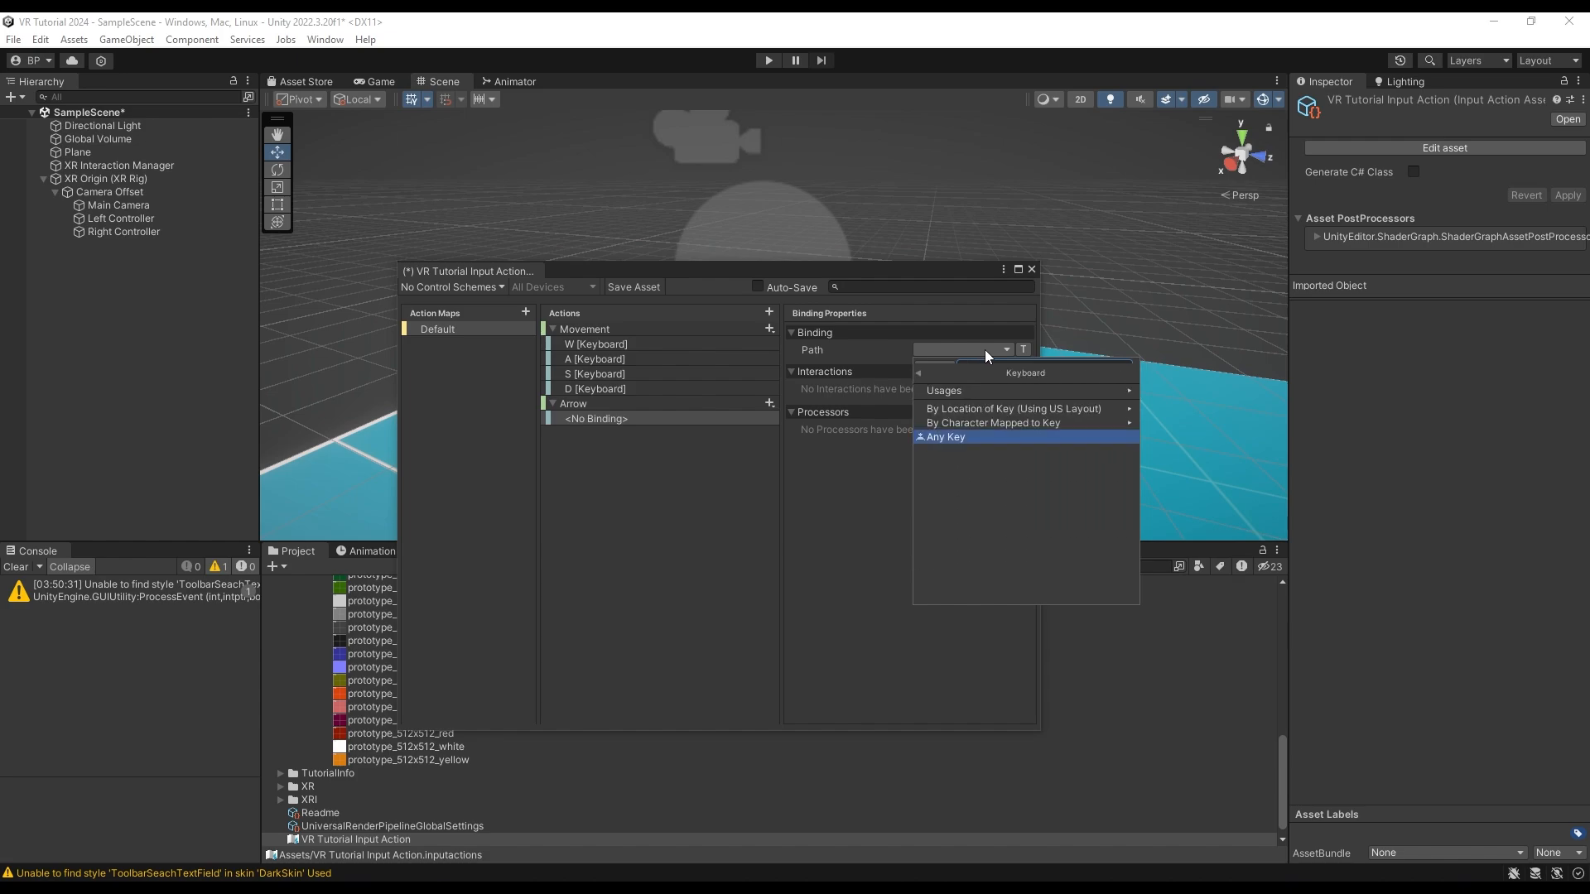
{"action": "key", "text": "Up"}
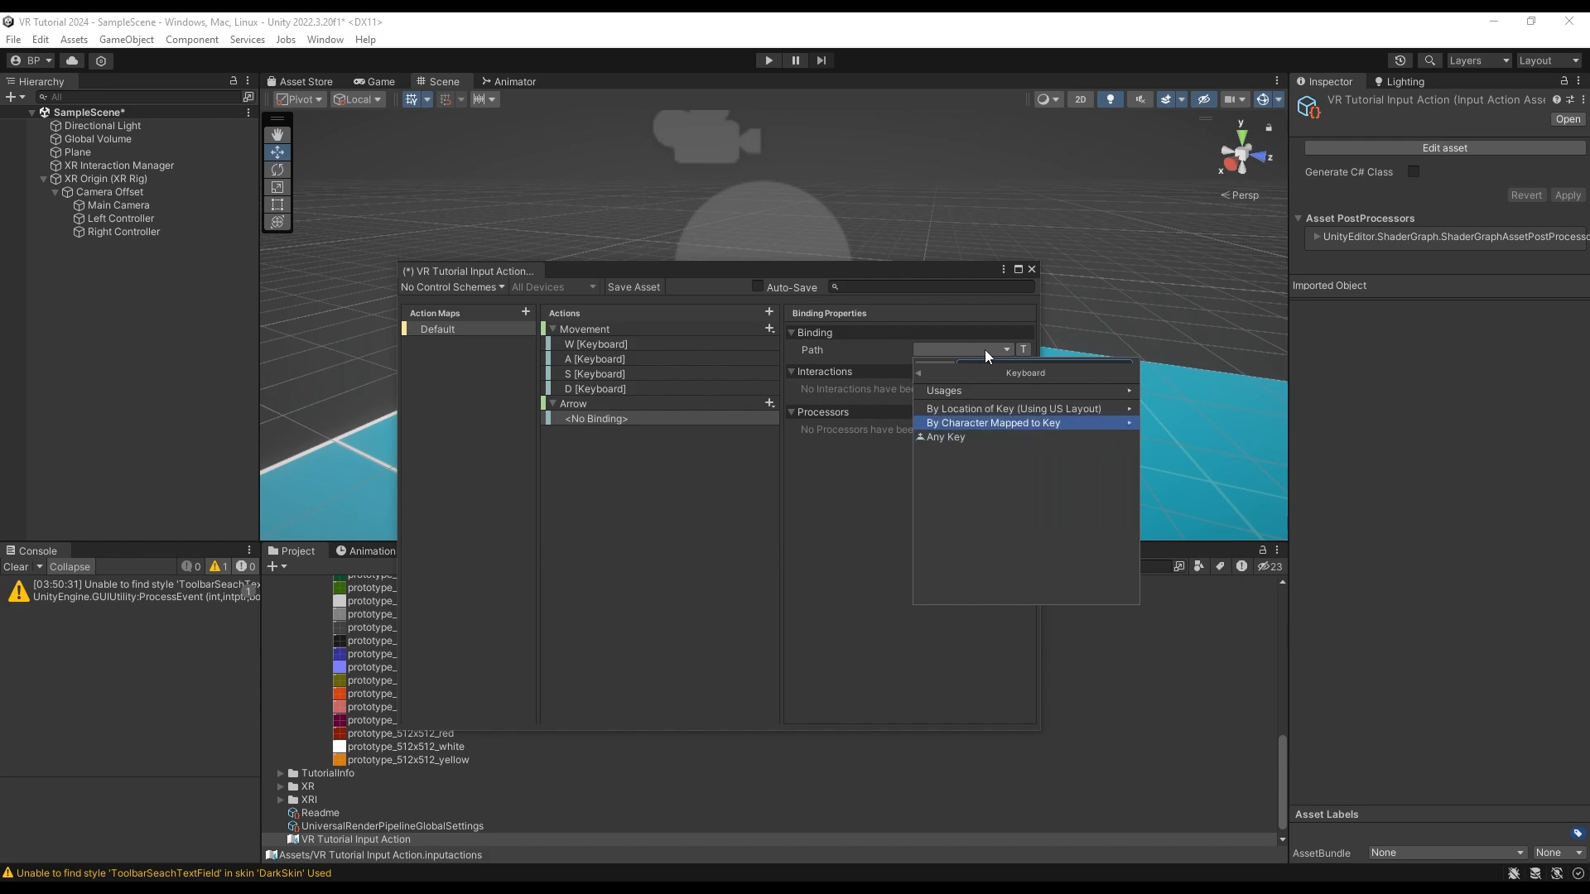
{"action": "key", "text": "Right"}
{"action": "key", "text": "Up"}
{"action": "key", "text": "Up"}
{"action": "key", "text": "Up"}
{"action": "scroll", "coordinate": [1004, 460], "scroll_direction": "up", "scroll_amount": 10}
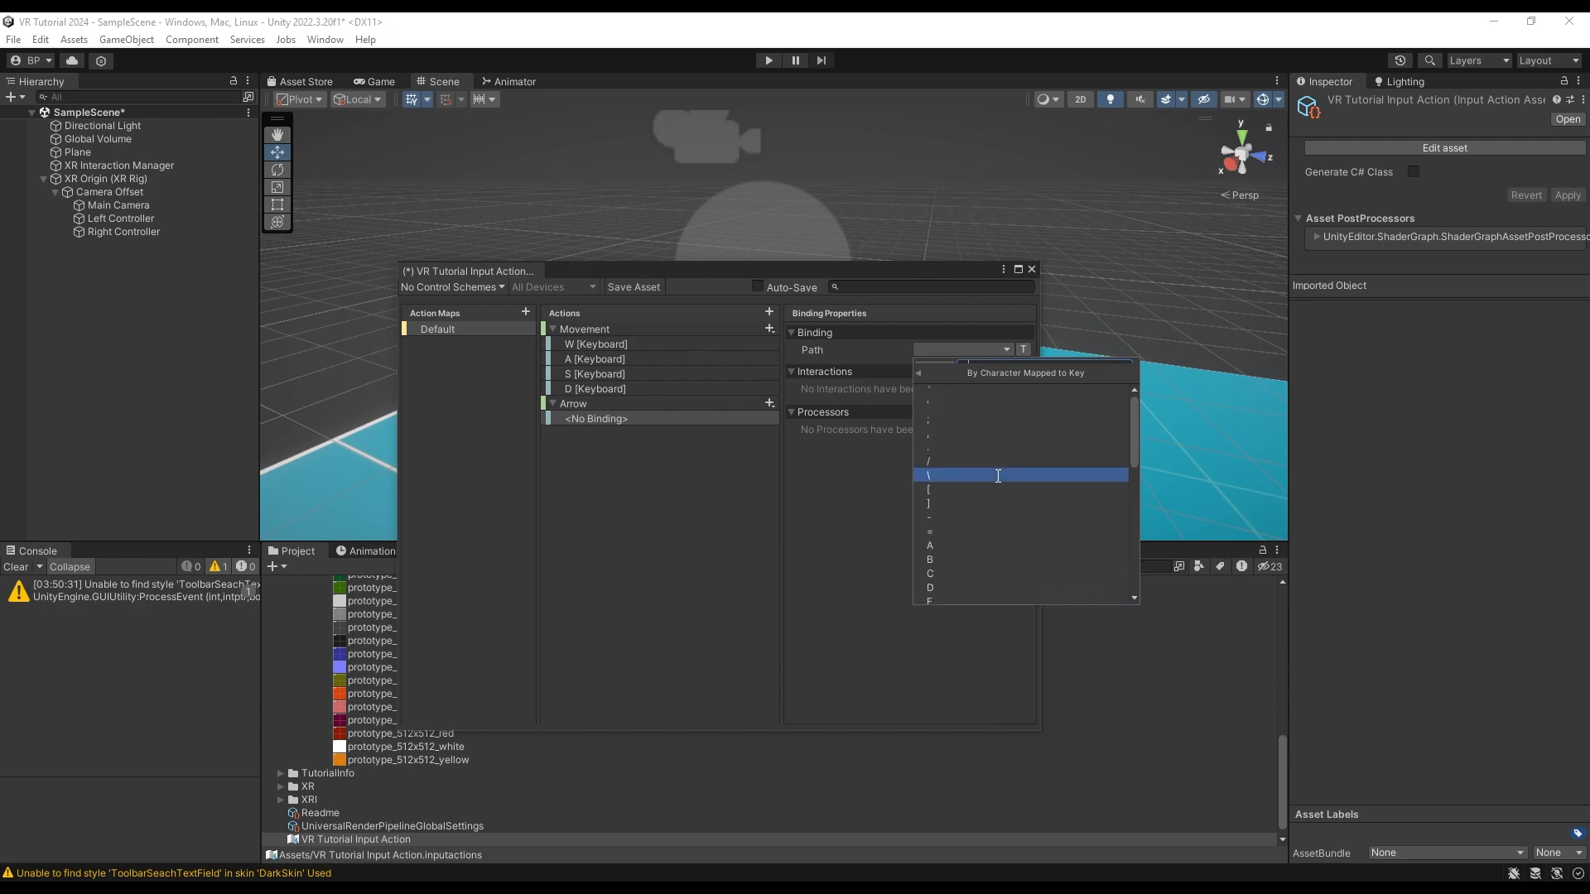
{"action": "scroll", "coordinate": [998, 480], "scroll_direction": "down", "scroll_amount": 10}
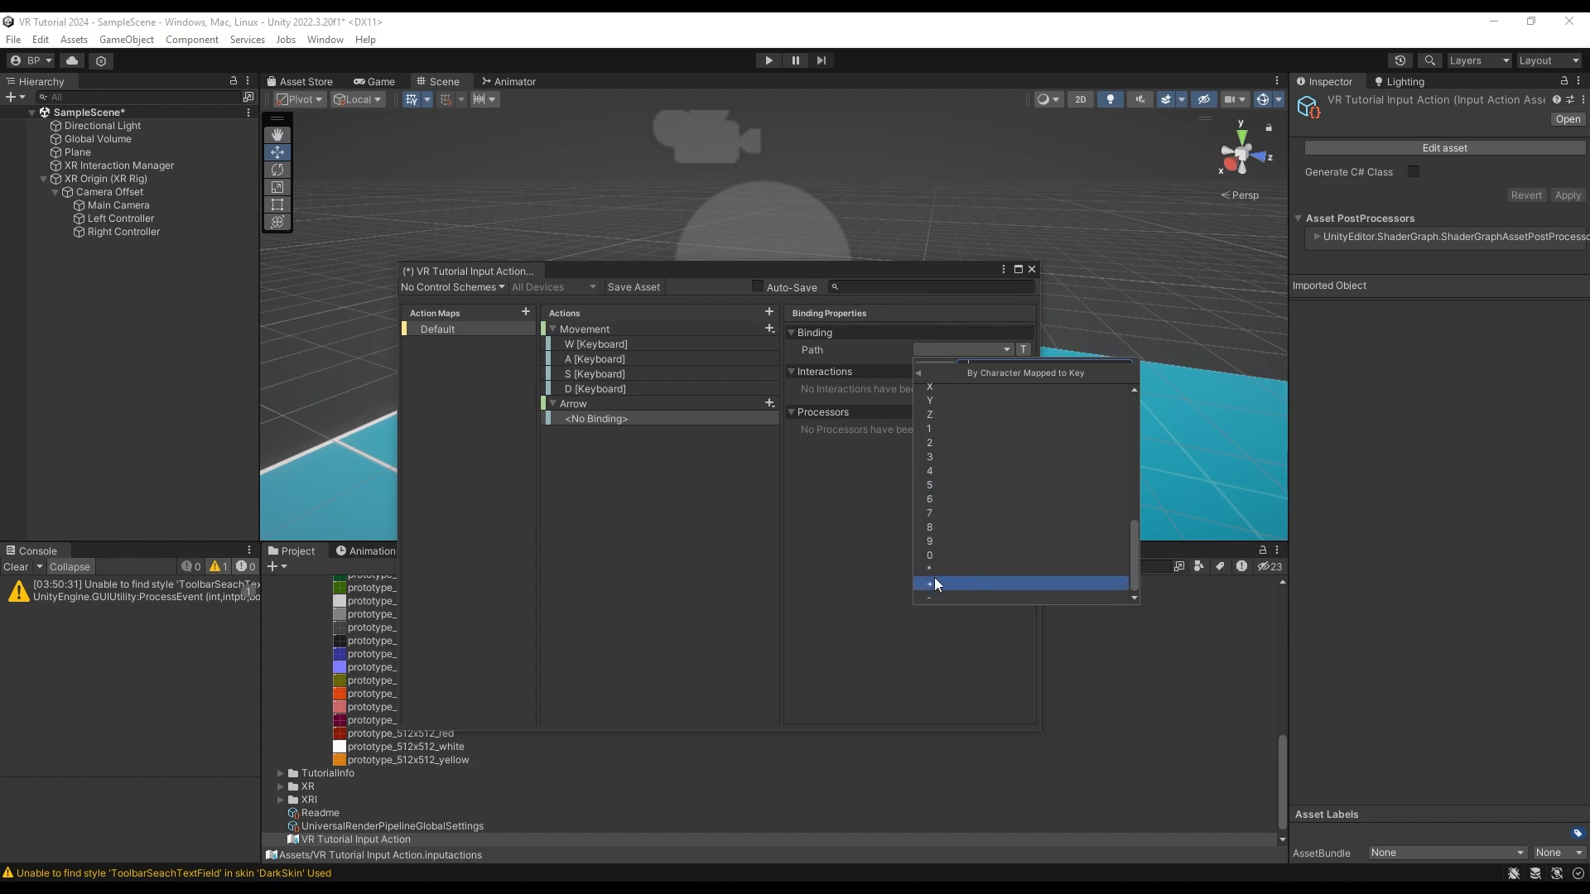
{"action": "scroll", "coordinate": [956, 517], "scroll_direction": "up", "scroll_amount": 10}
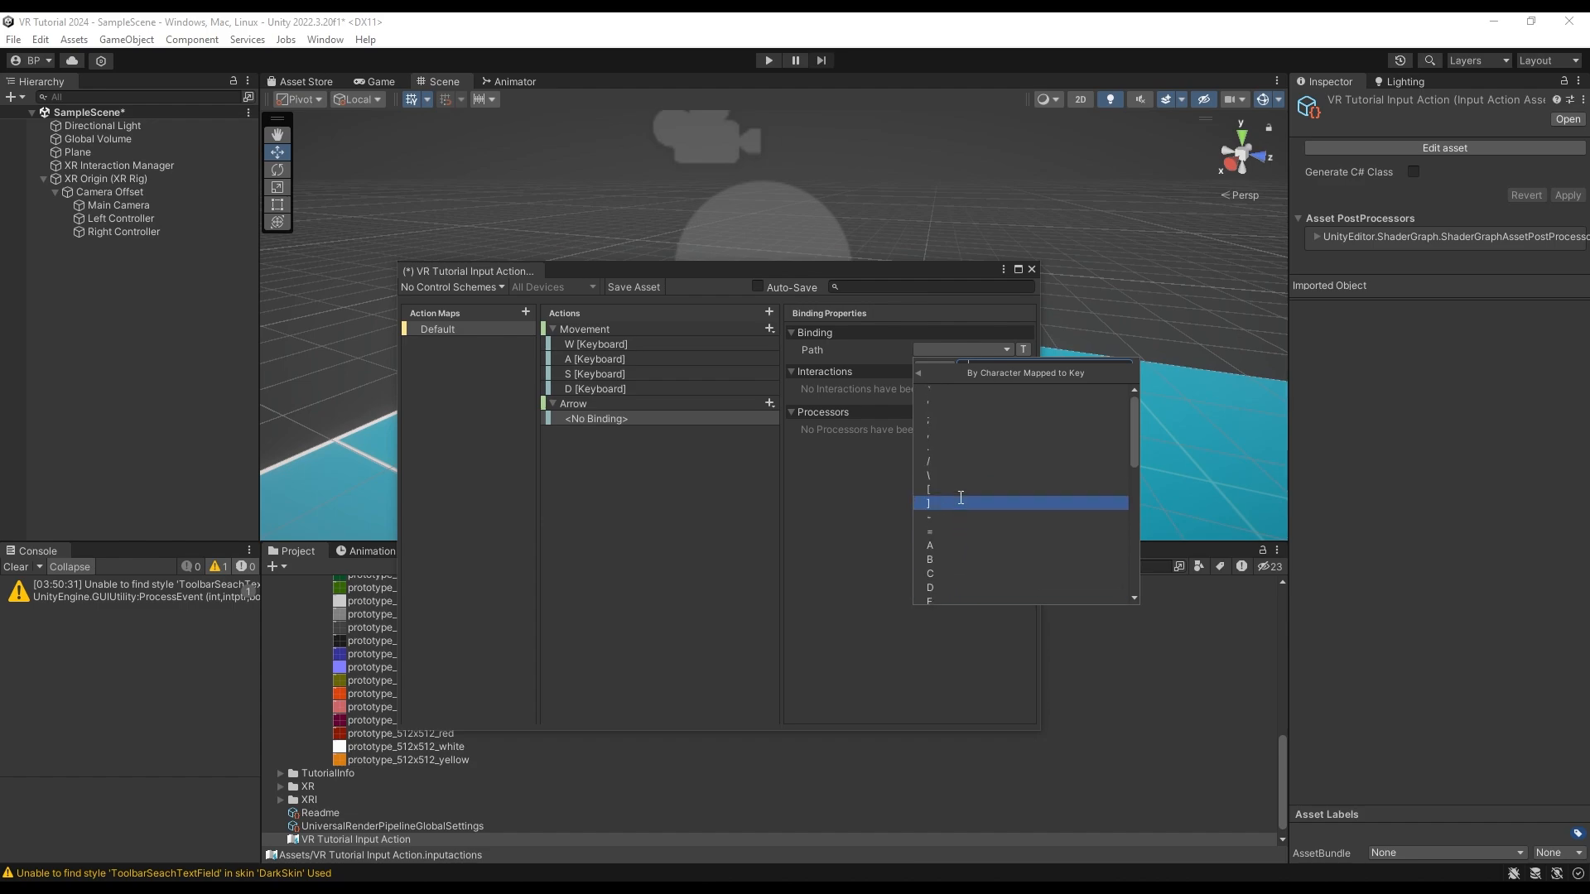
{"action": "type", "text": "arr"}
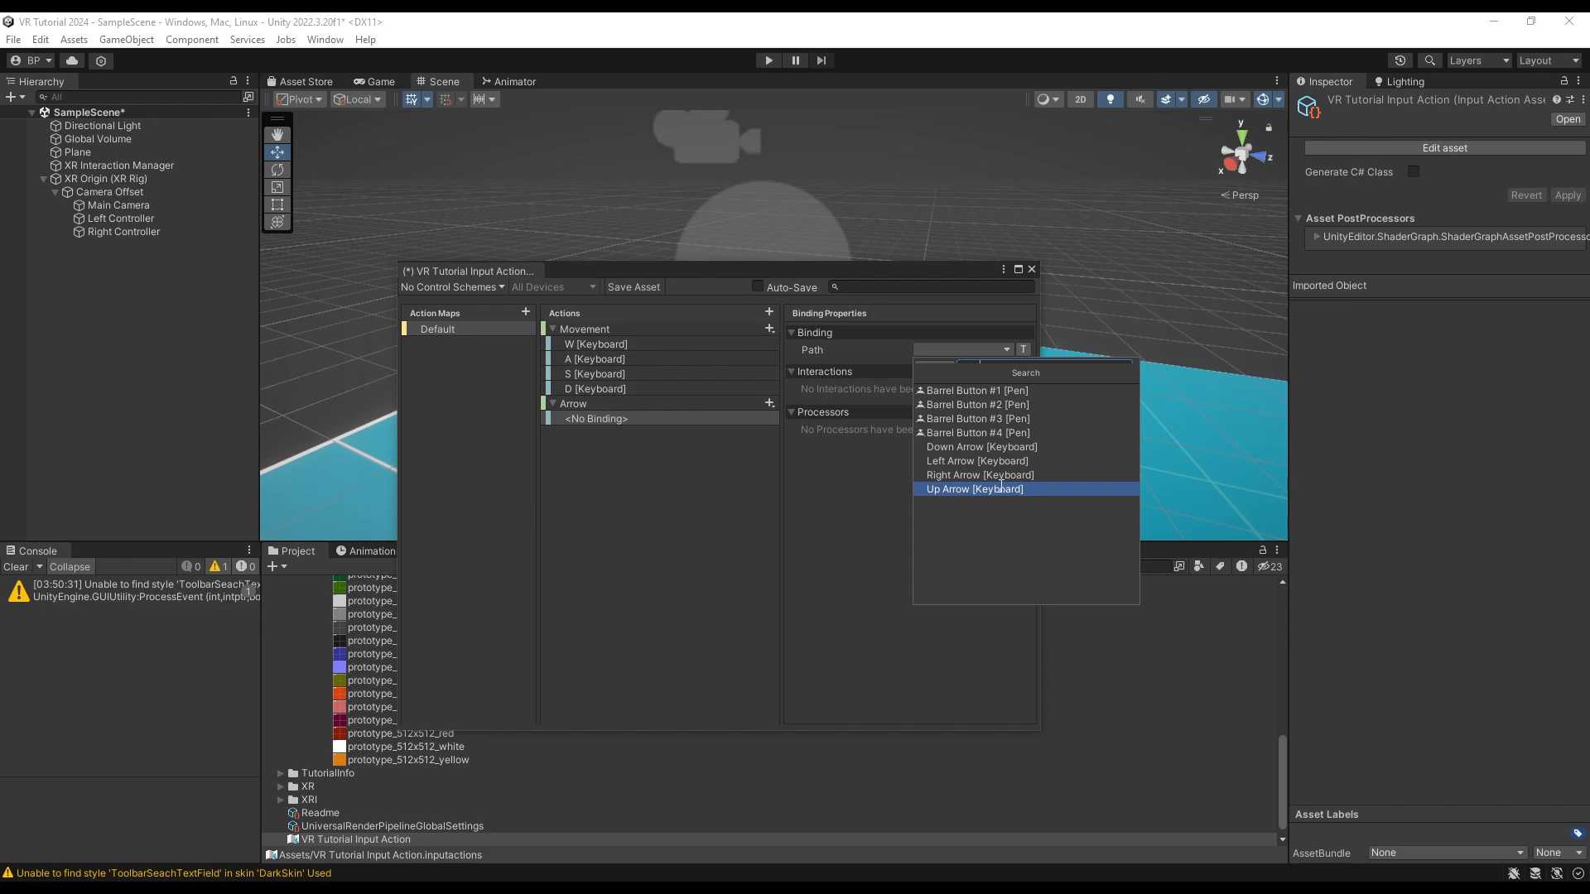
{"action": "left_click", "coordinate": [1000, 489]}
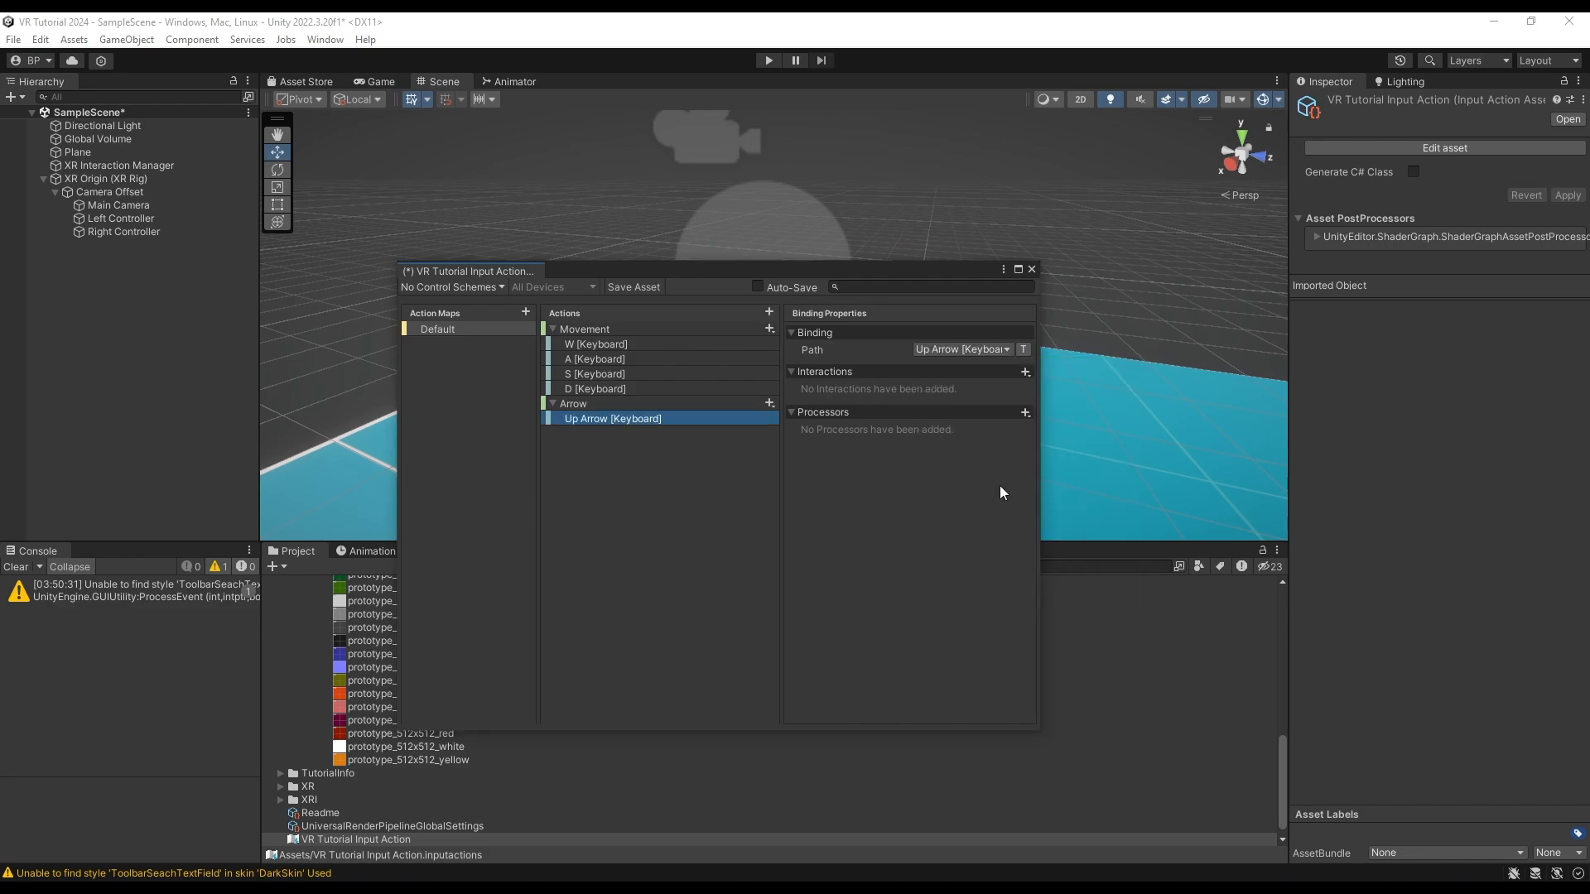
- Add a second binding to the Arrow action with the path Left Arrow [Keyboard]
{"action": "left_click", "coordinate": [767, 404]}
{"action": "left_click", "coordinate": [947, 417]}
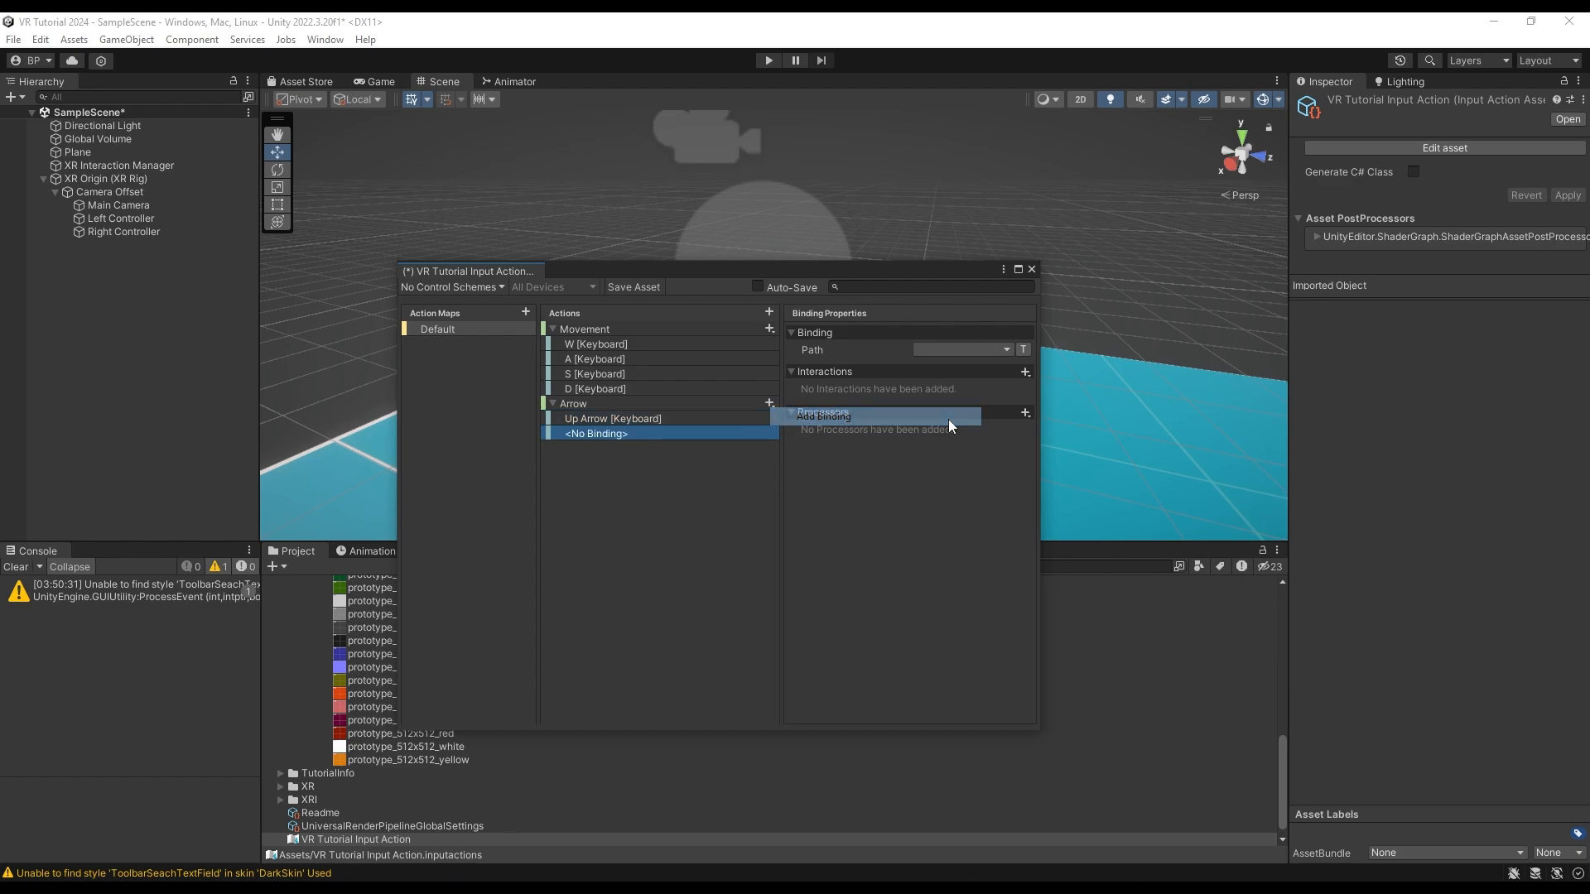
{"action": "left_click", "coordinate": [1007, 350]}
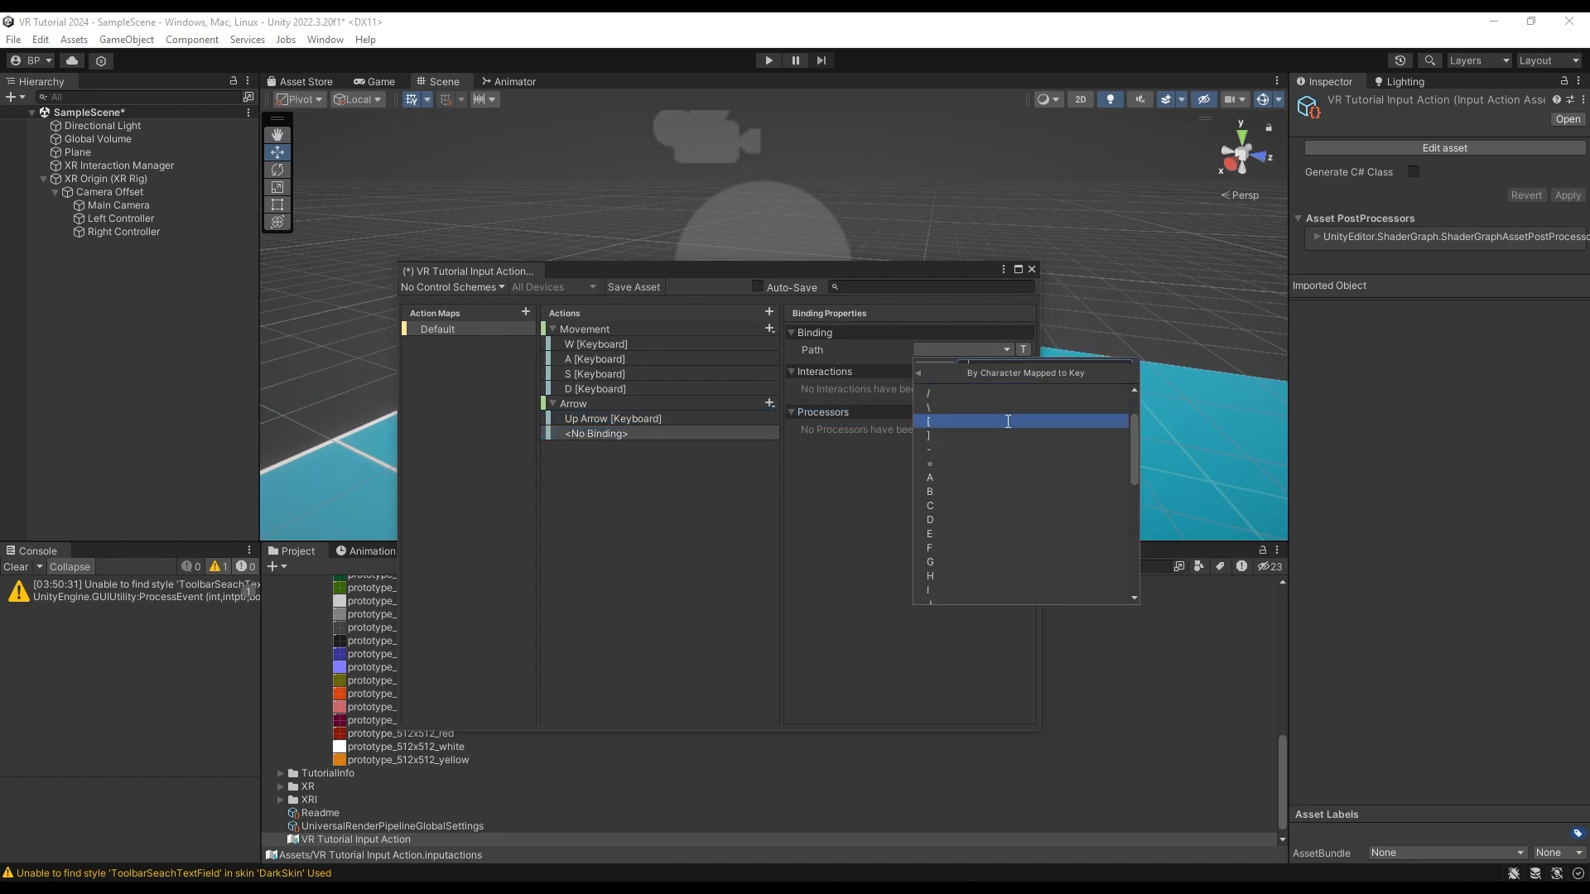
{"action": "type", "text": "arro"}
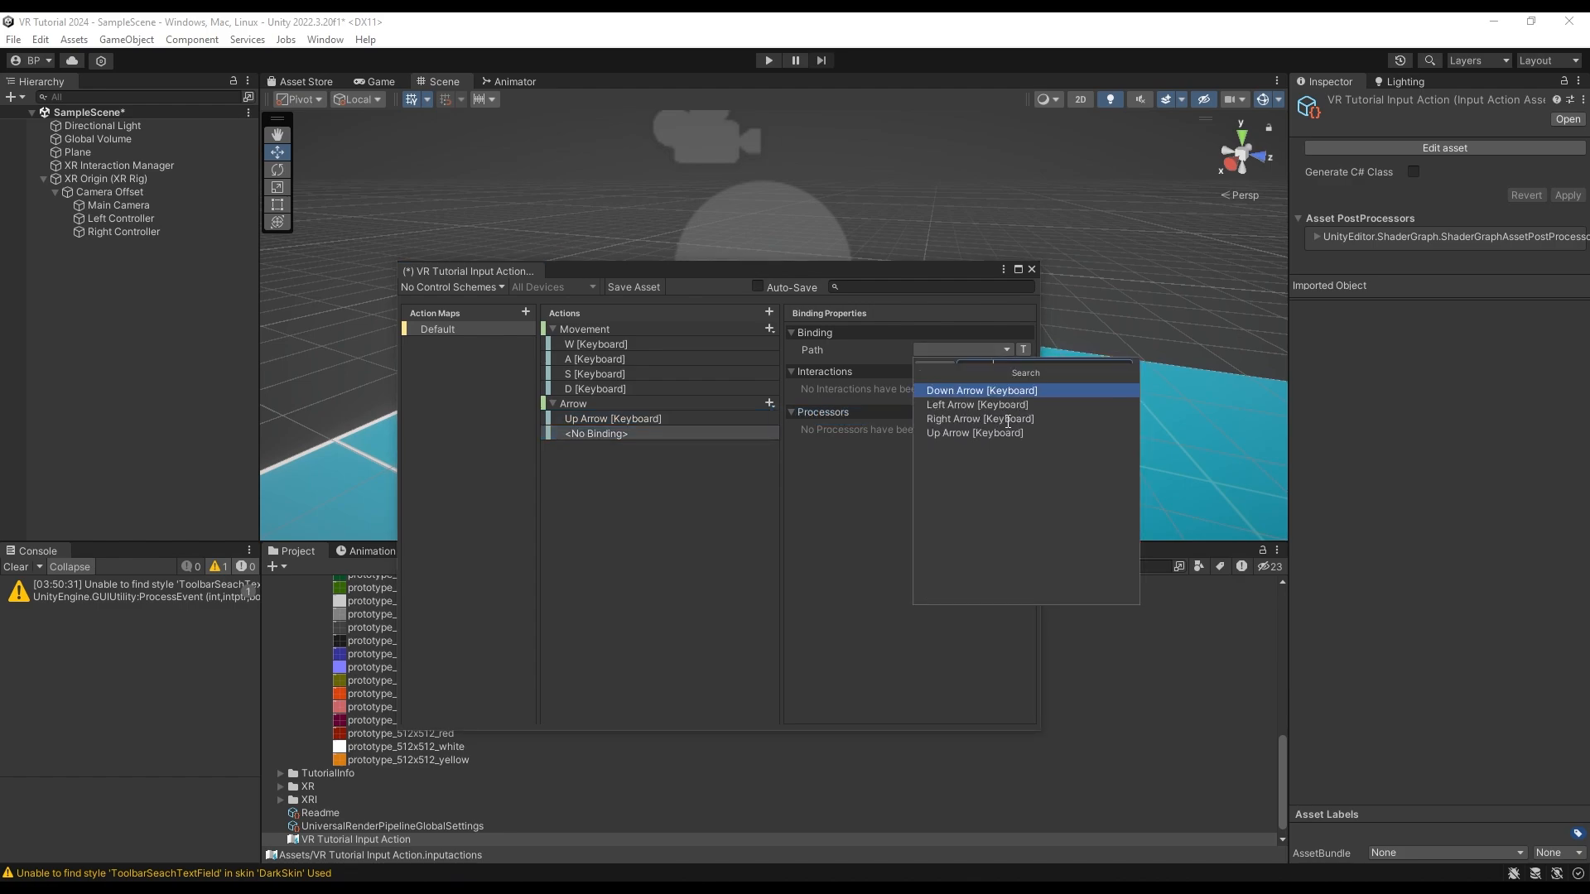
{"action": "key", "text": "Down"}
{"action": "key", "text": "Return"}
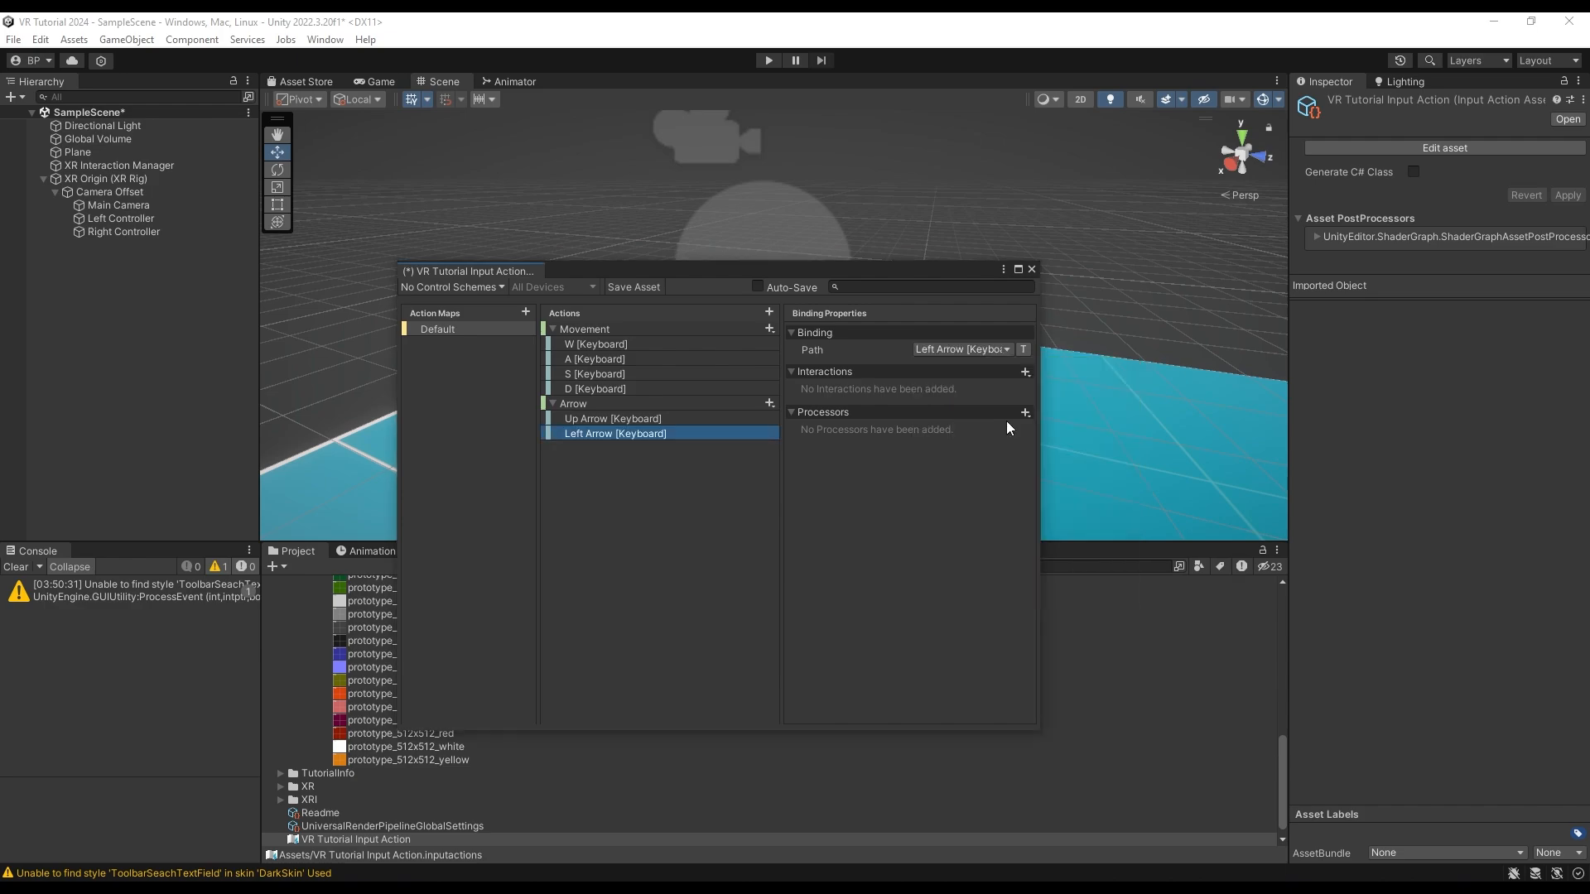
- Add a third binding to the Arrow action with the path Right Arrow [Keyboard]
{"action": "left_click", "coordinate": [769, 403]}
{"action": "left_click", "coordinate": [807, 412]}
{"action": "left_click", "coordinate": [1005, 350]}
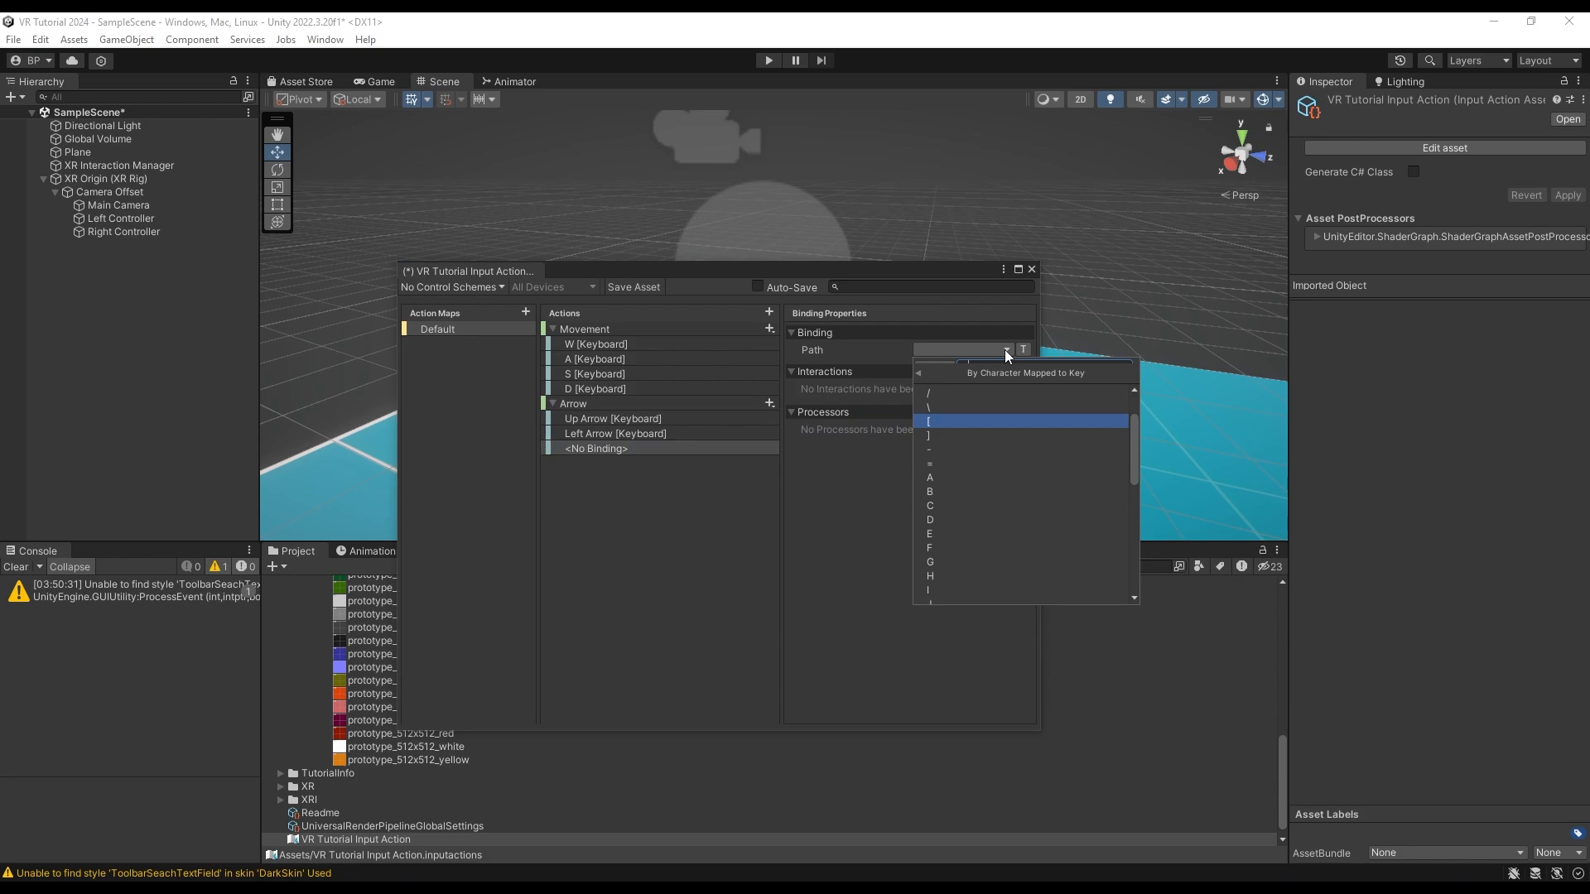
{"action": "type", "text": "arrow"}
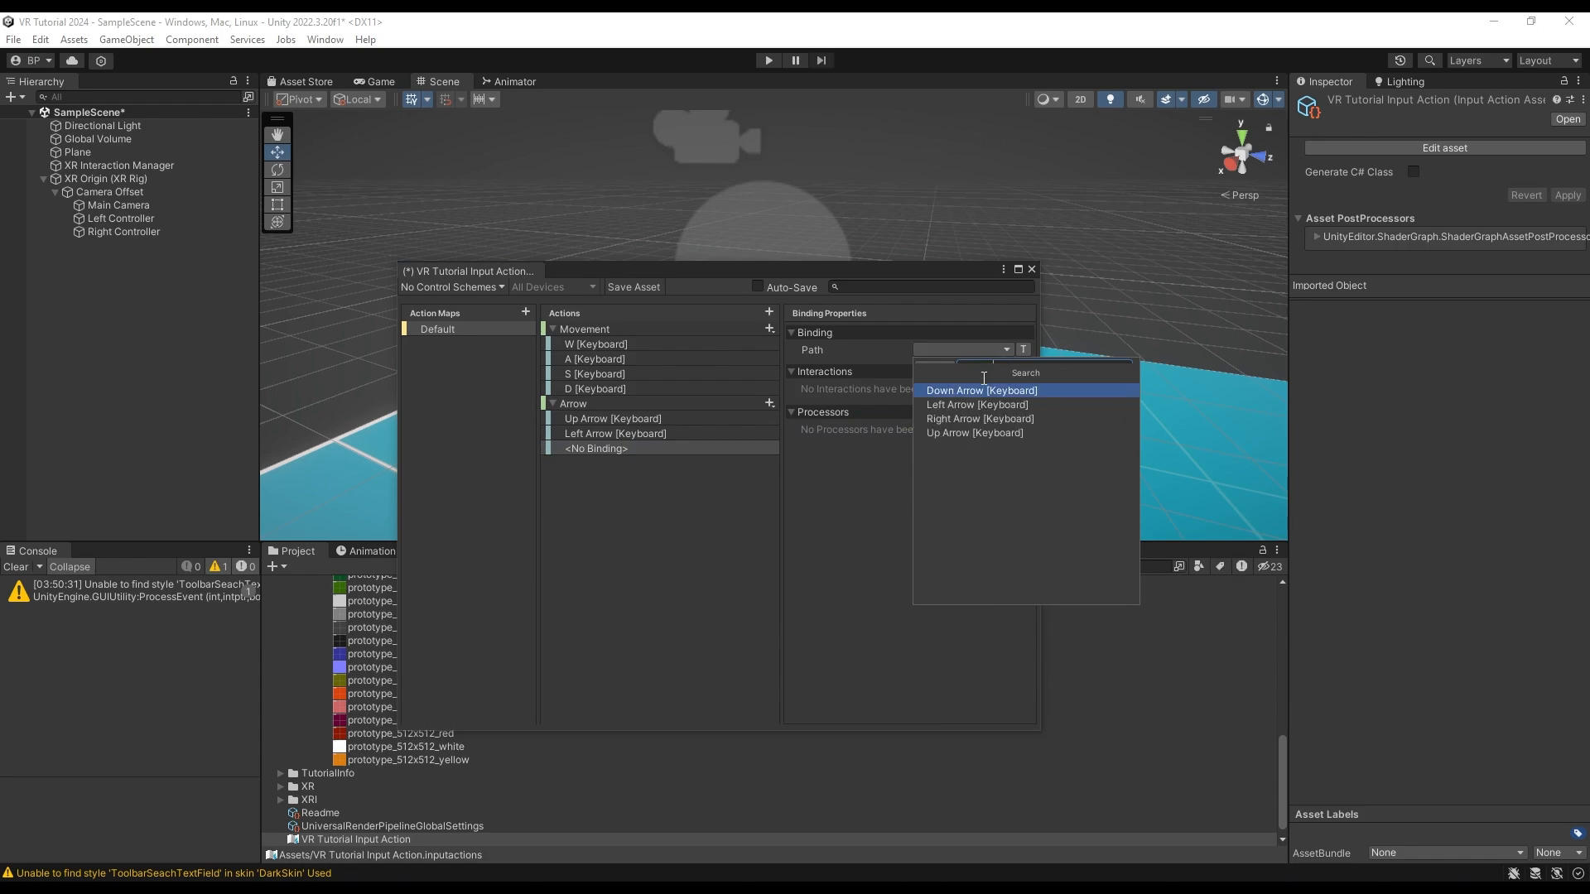
{"action": "left_click", "coordinate": [979, 419]}
- Add a fourth binding to the Arrow action with the path Down Arrow [Keyboard], and save and close the input action asset
{"action": "left_click", "coordinate": [768, 404]}
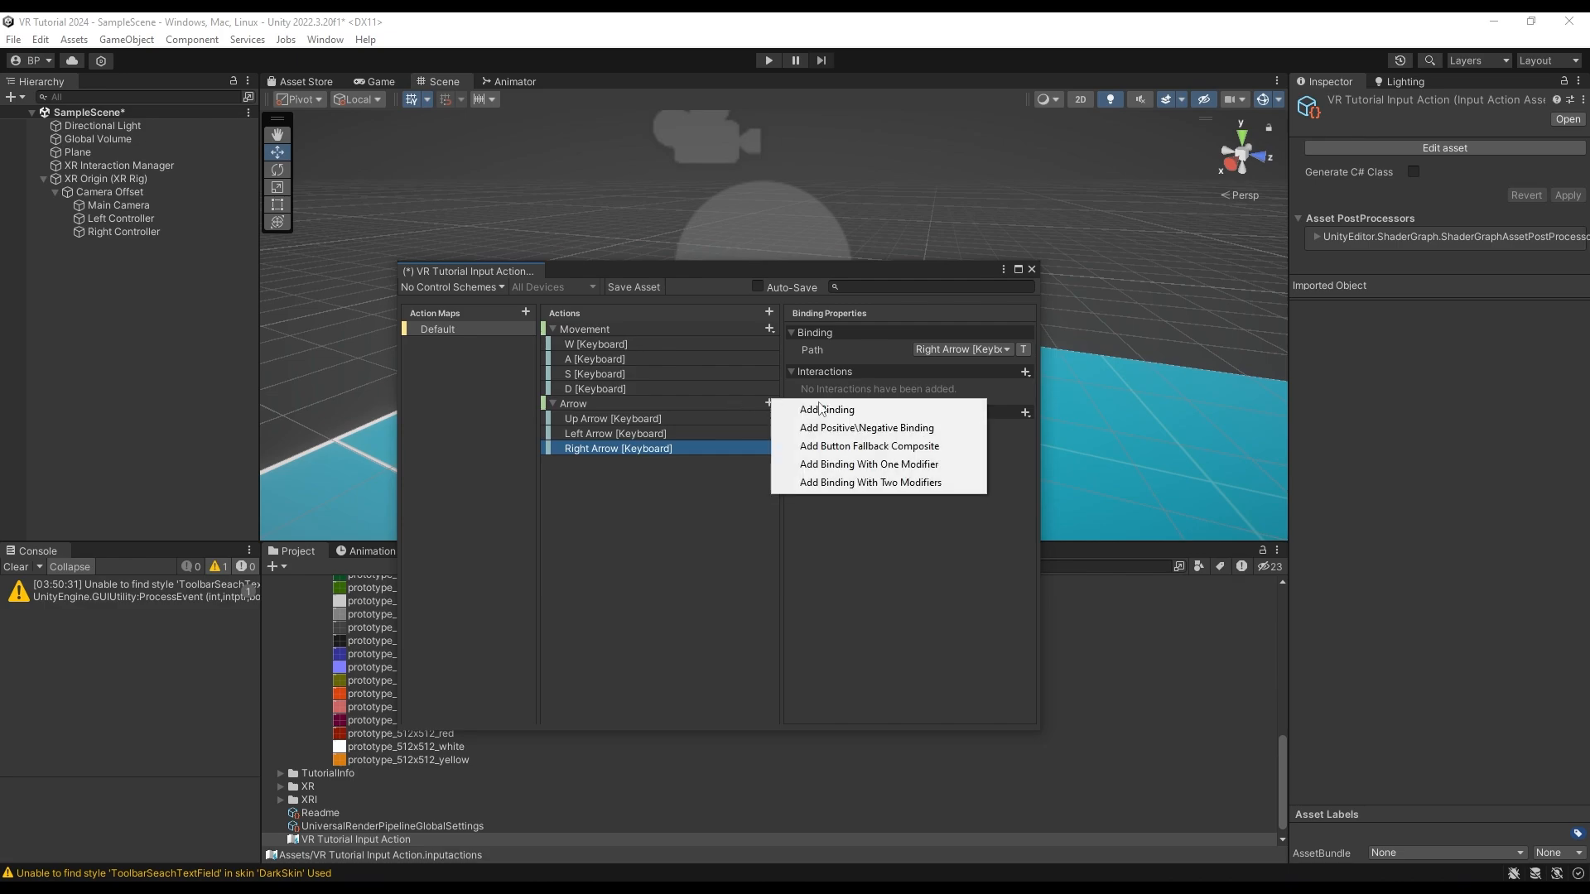
{"action": "left_click", "coordinate": [833, 411]}
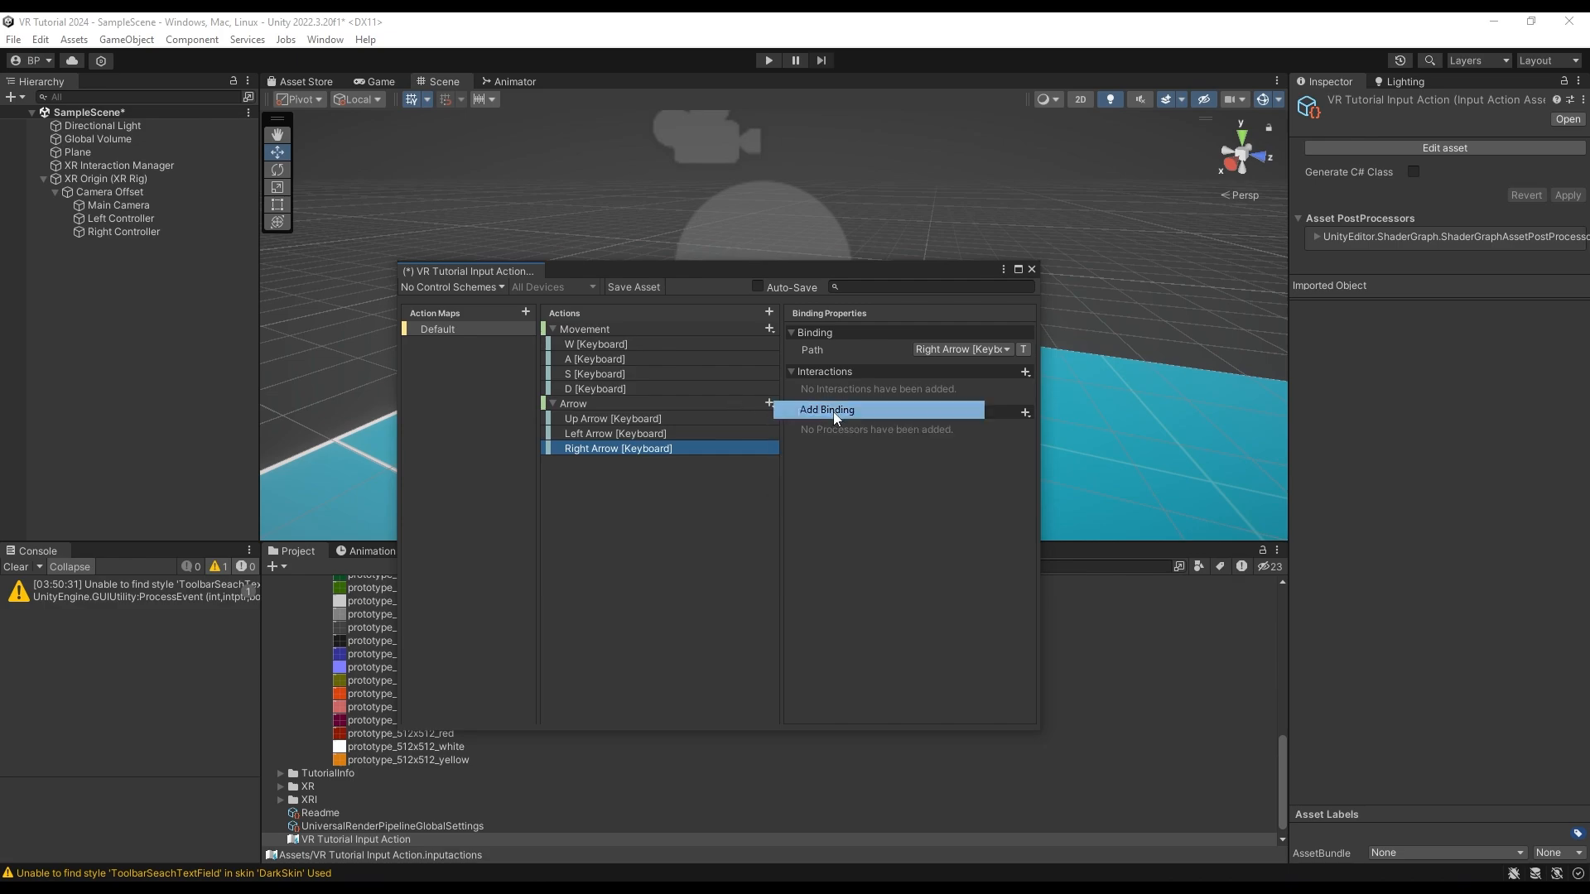
{"action": "left_click", "coordinate": [975, 350]}
{"action": "type", "text": "arrow"}
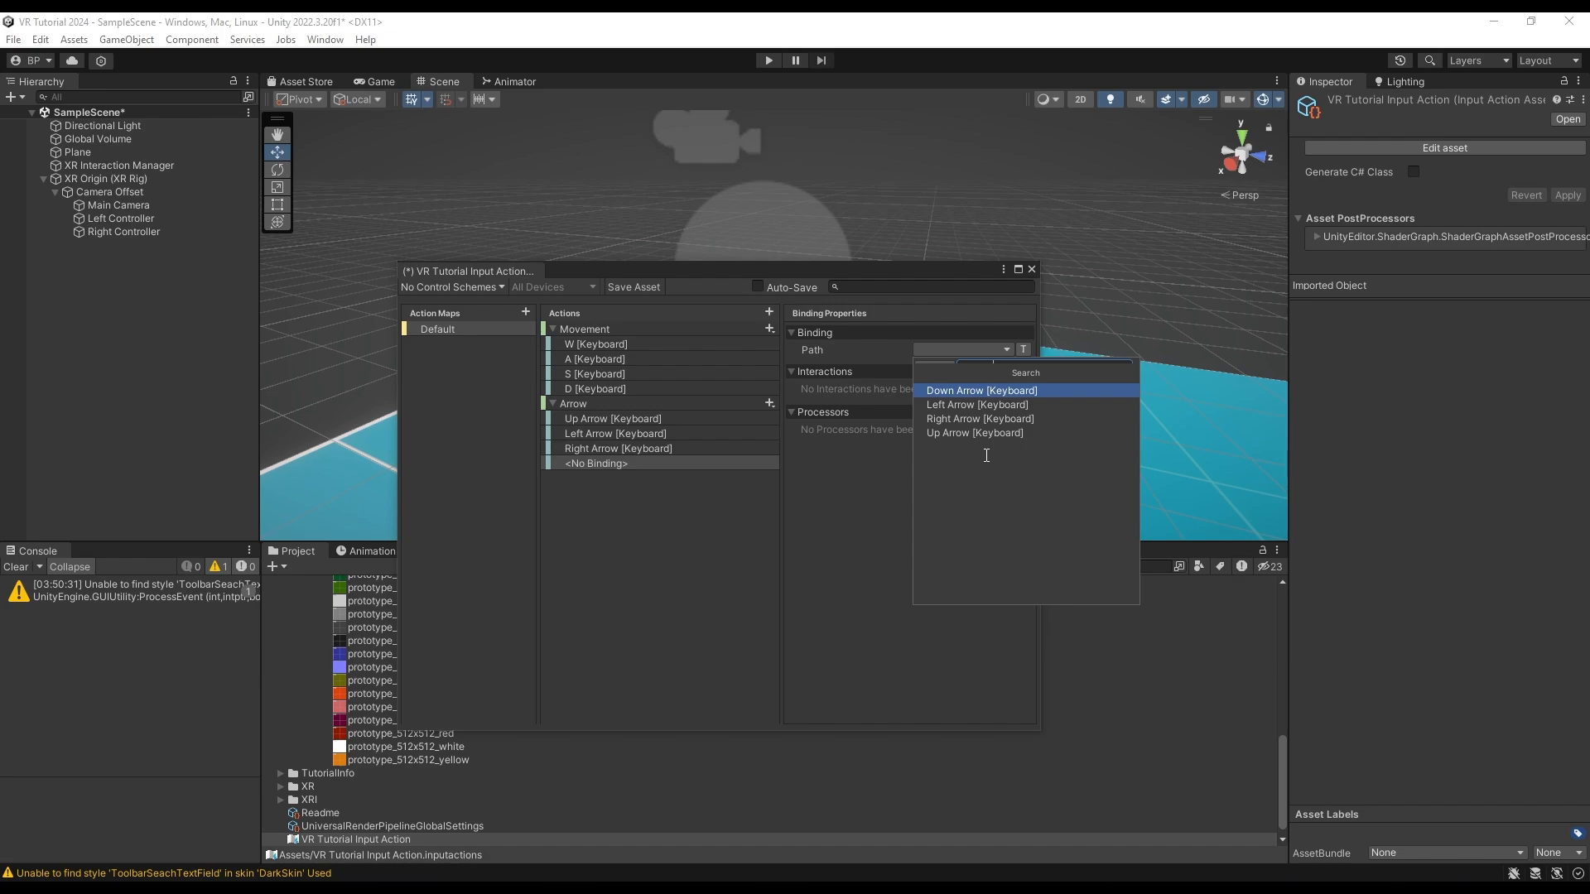
{"action": "key", "text": "Down"}
{"action": "key", "text": "Down"}
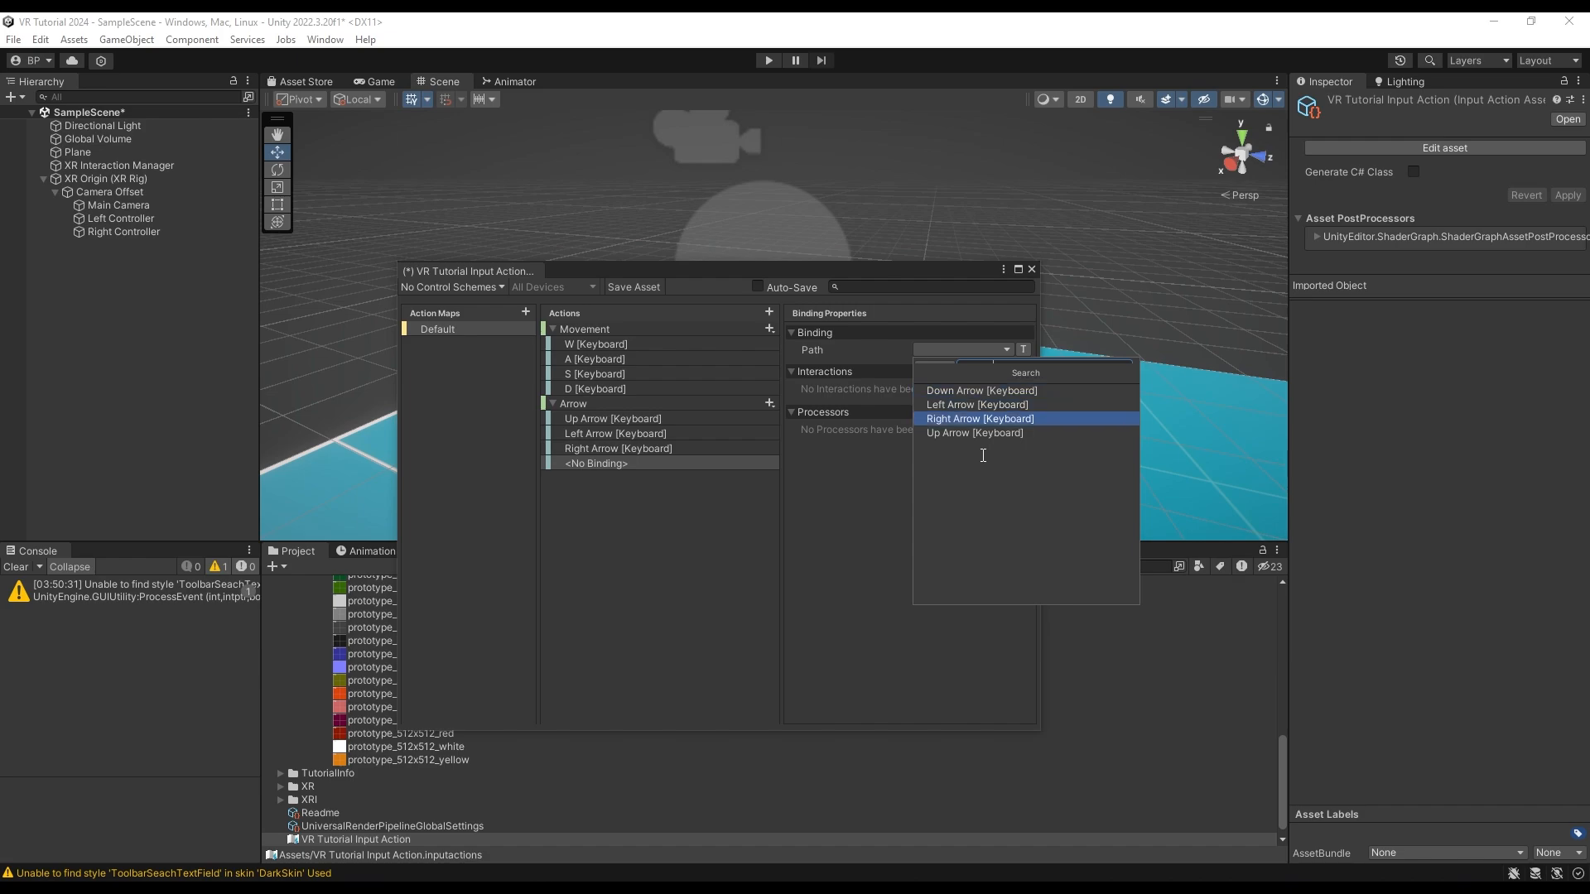
{"action": "key", "text": "Up"}
{"action": "key", "text": "Up"}
{"action": "key", "text": "Return"}
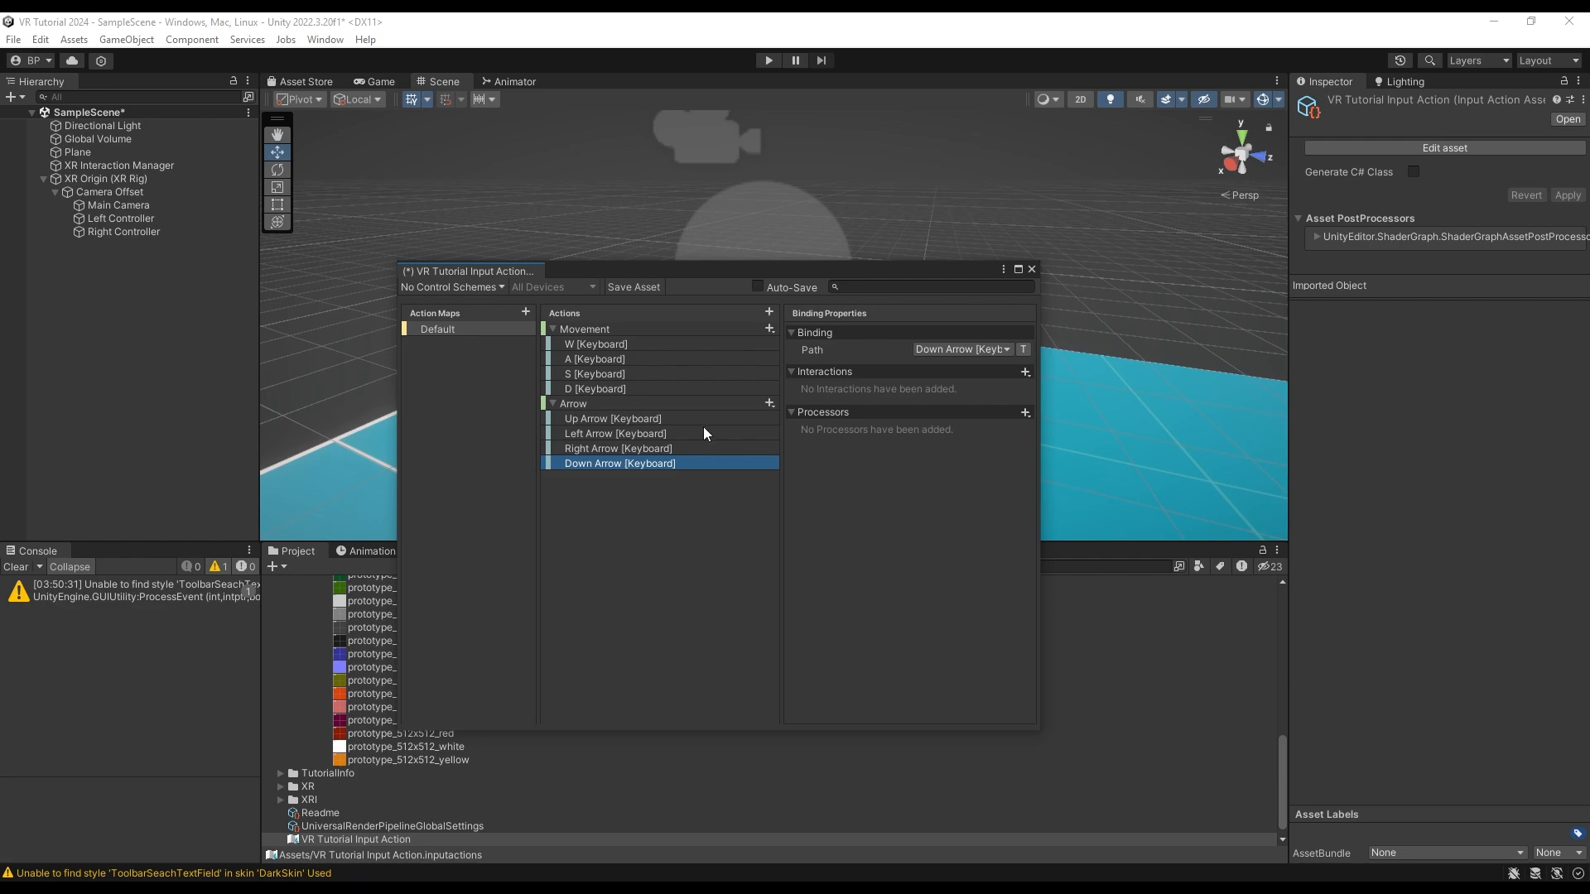
{"action": "key", "text": "ctrl+s"}
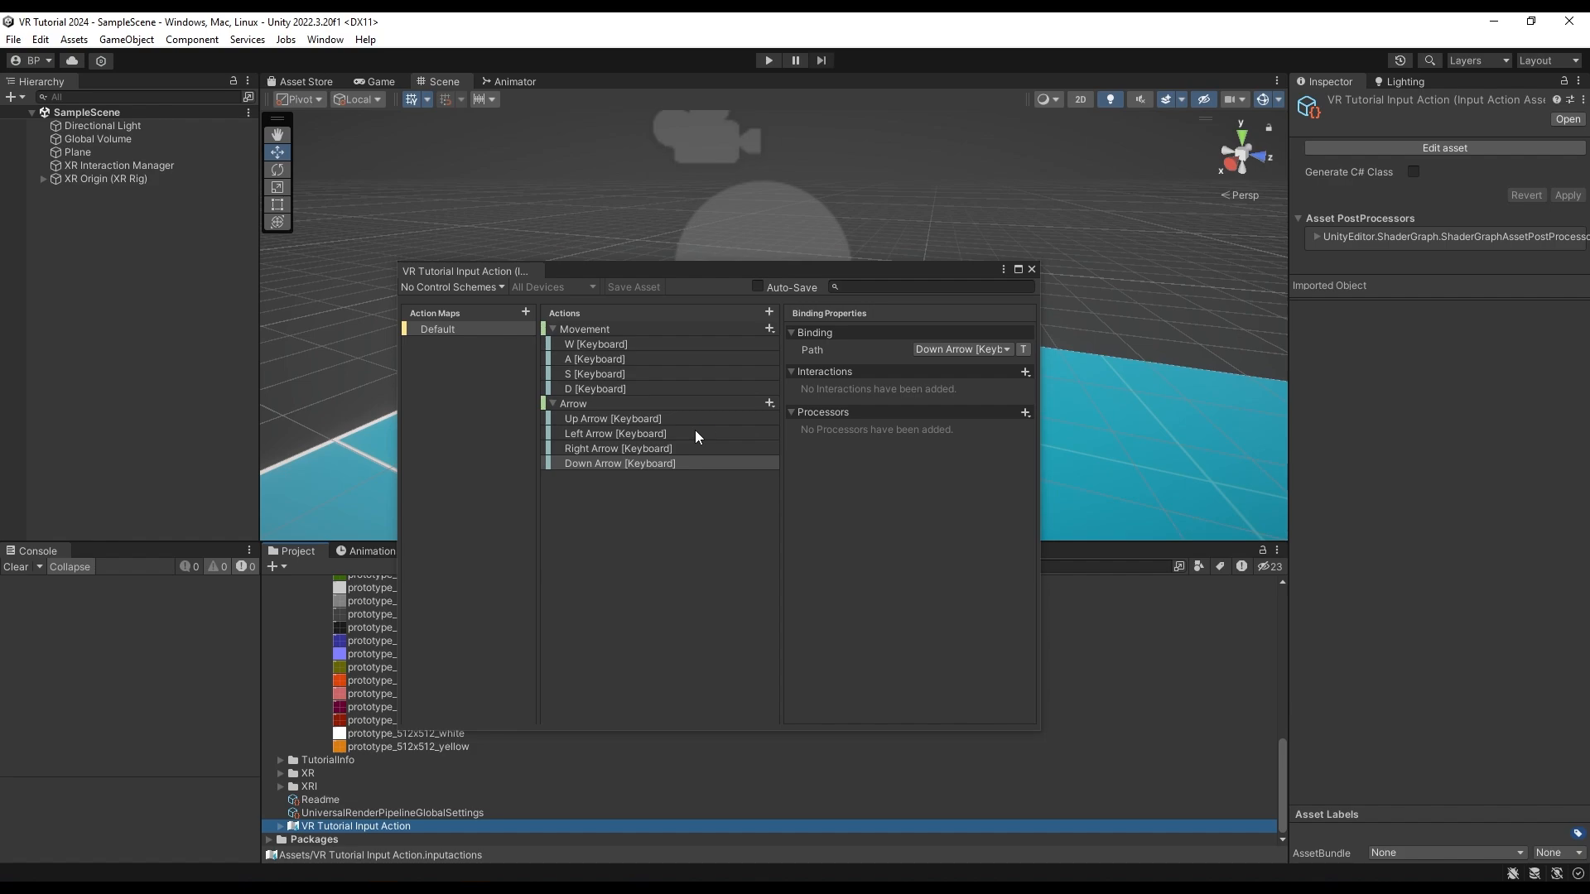
{"action": "left_click", "coordinate": [1031, 270]}
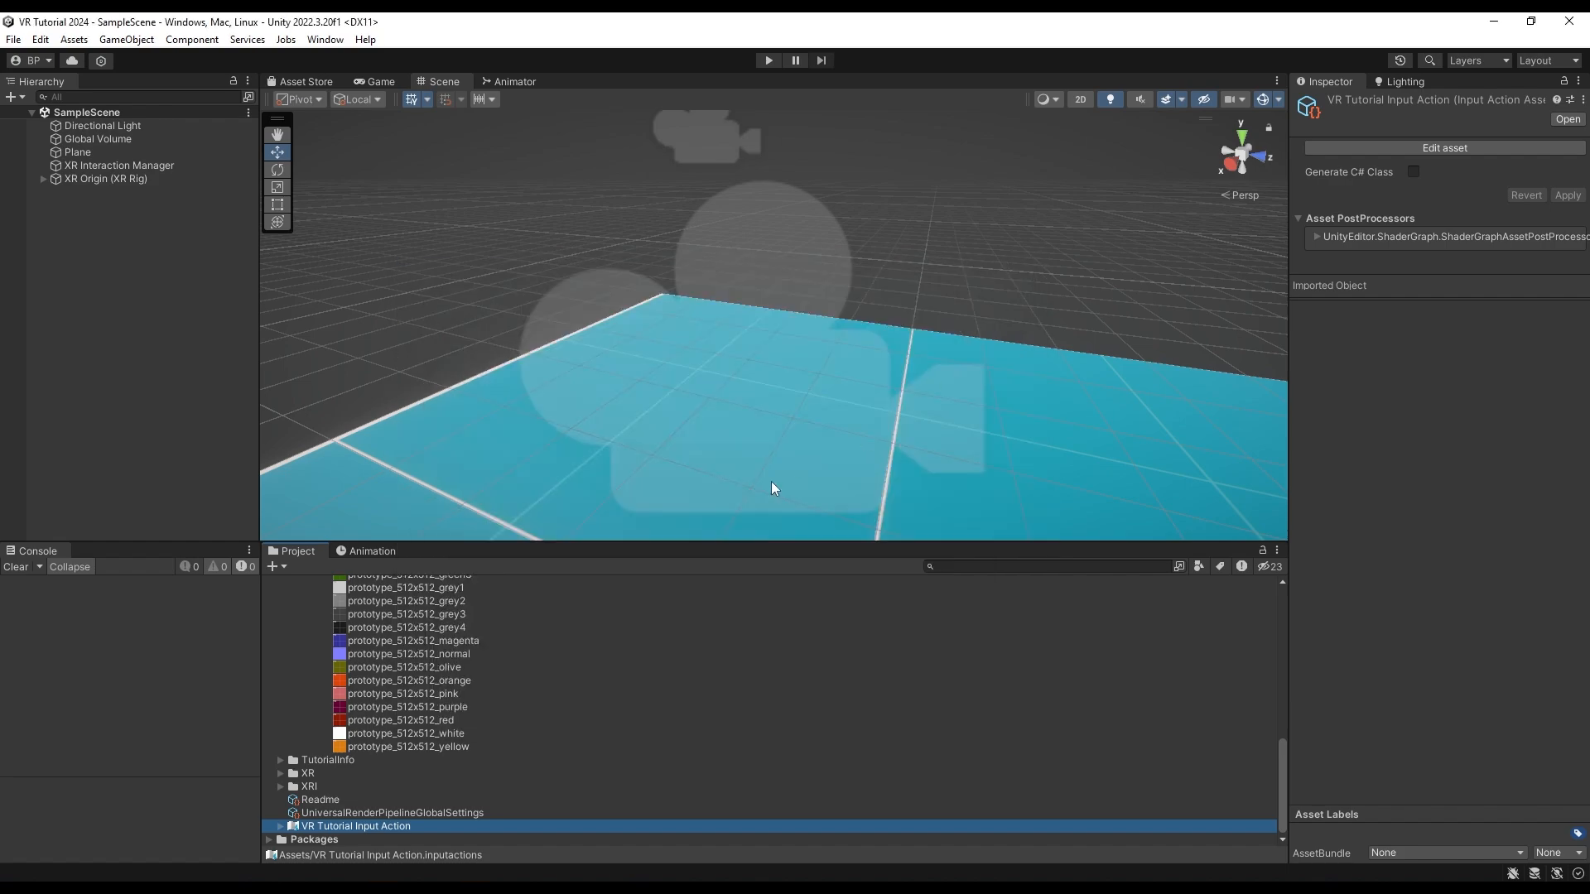
- Open the XRI Default Input Actions asset from the XR Interaction Toolkit's Starter Assets folder
{"action": "scroll", "coordinate": [400, 681], "scroll_direction": "up", "scroll_amount": 5}
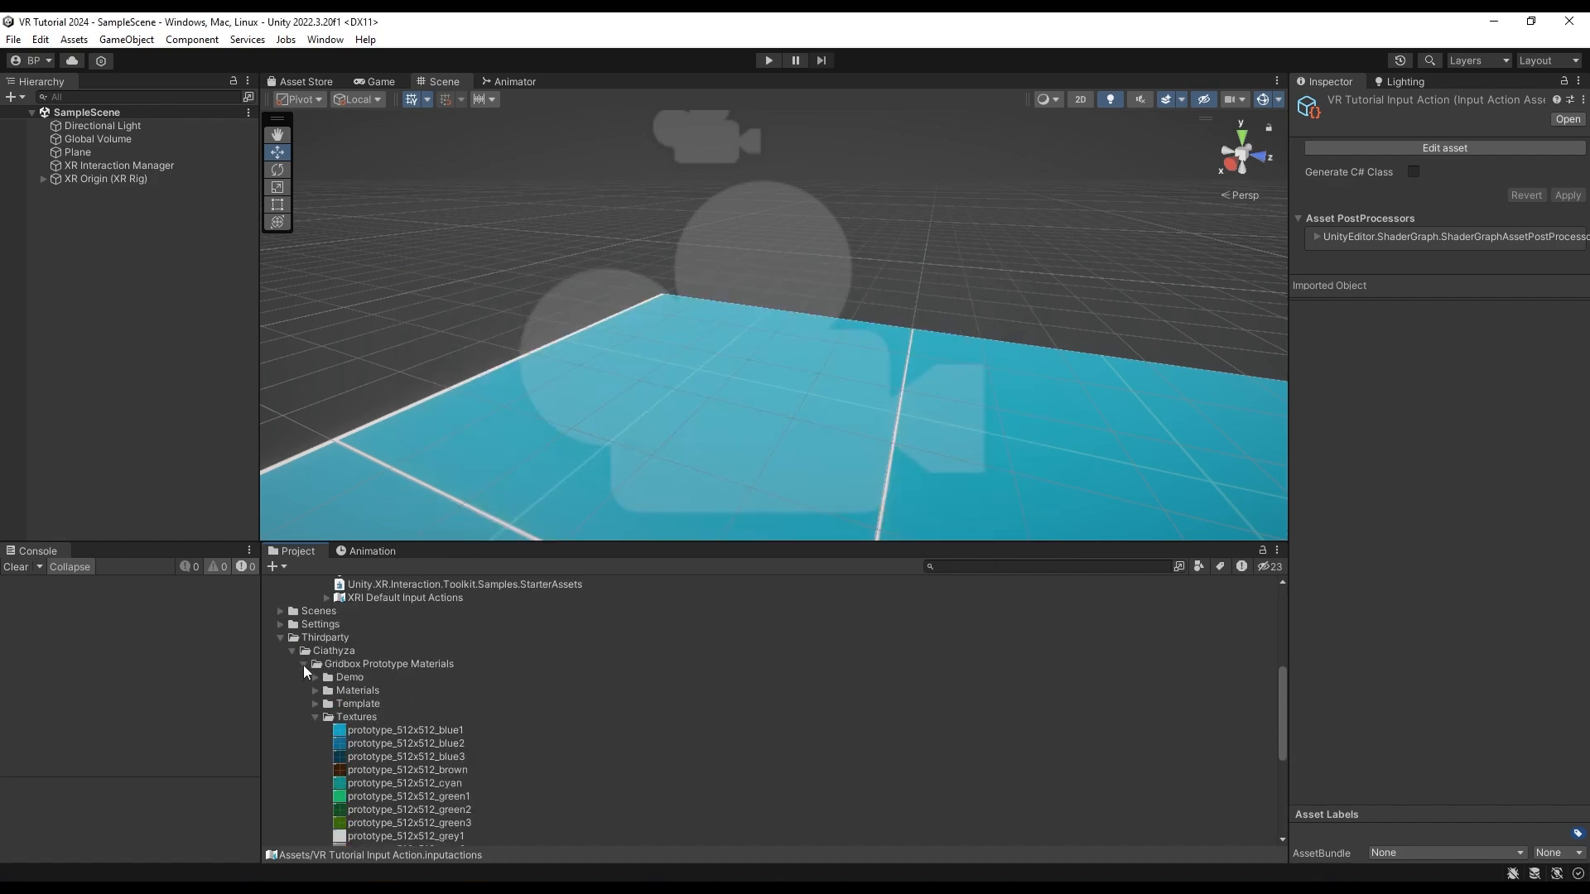
{"action": "scroll", "coordinate": [290, 650], "scroll_direction": "up", "scroll_amount": 5}
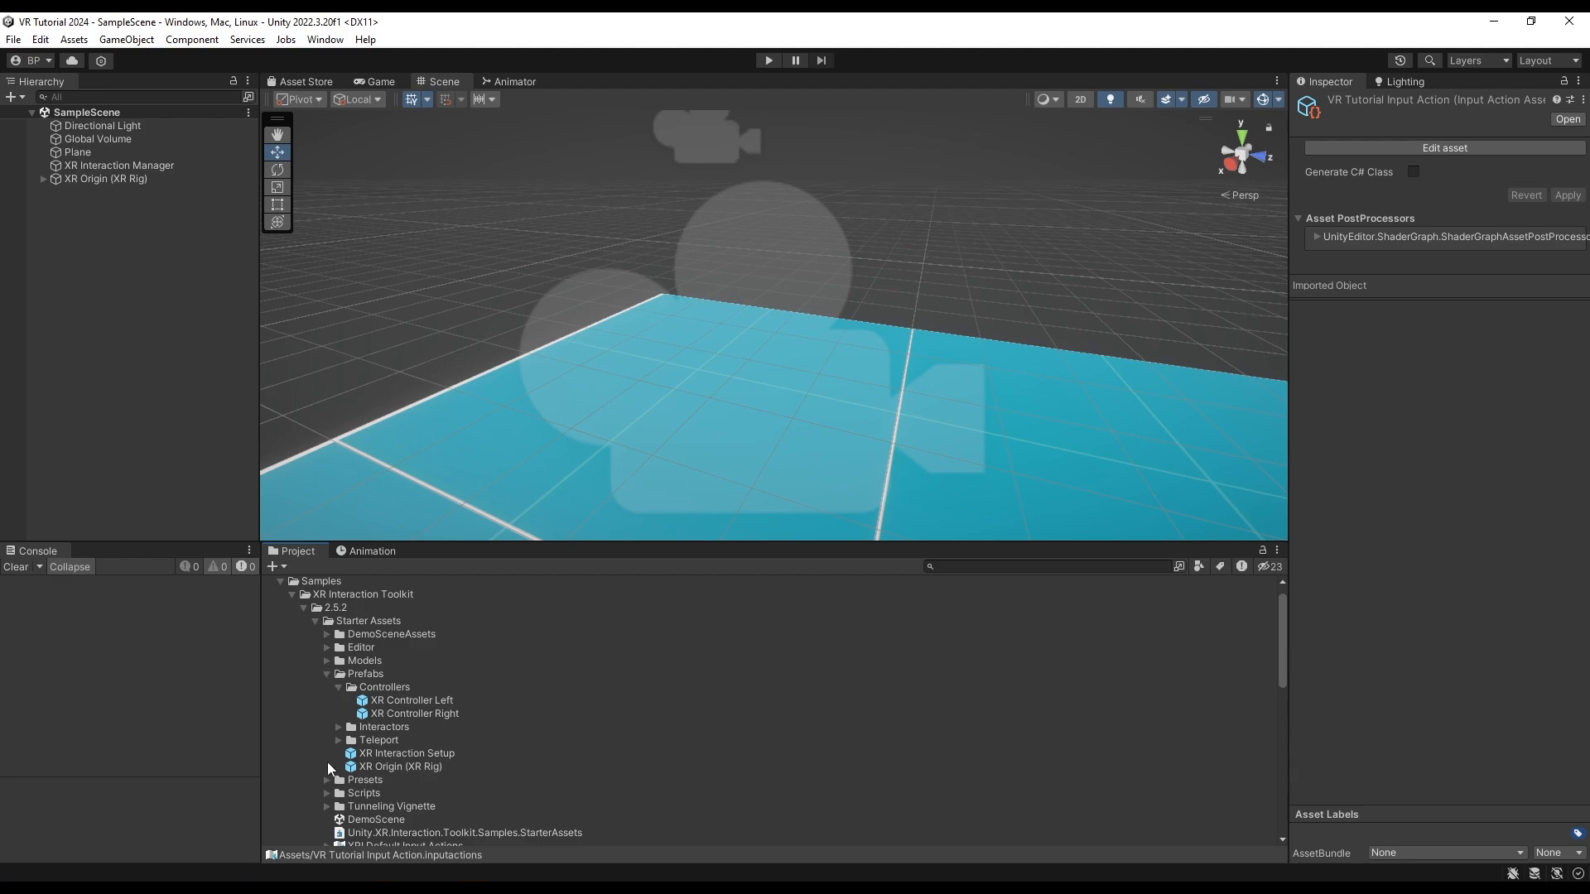
{"action": "scroll", "coordinate": [329, 768], "scroll_direction": "down", "scroll_amount": 2}
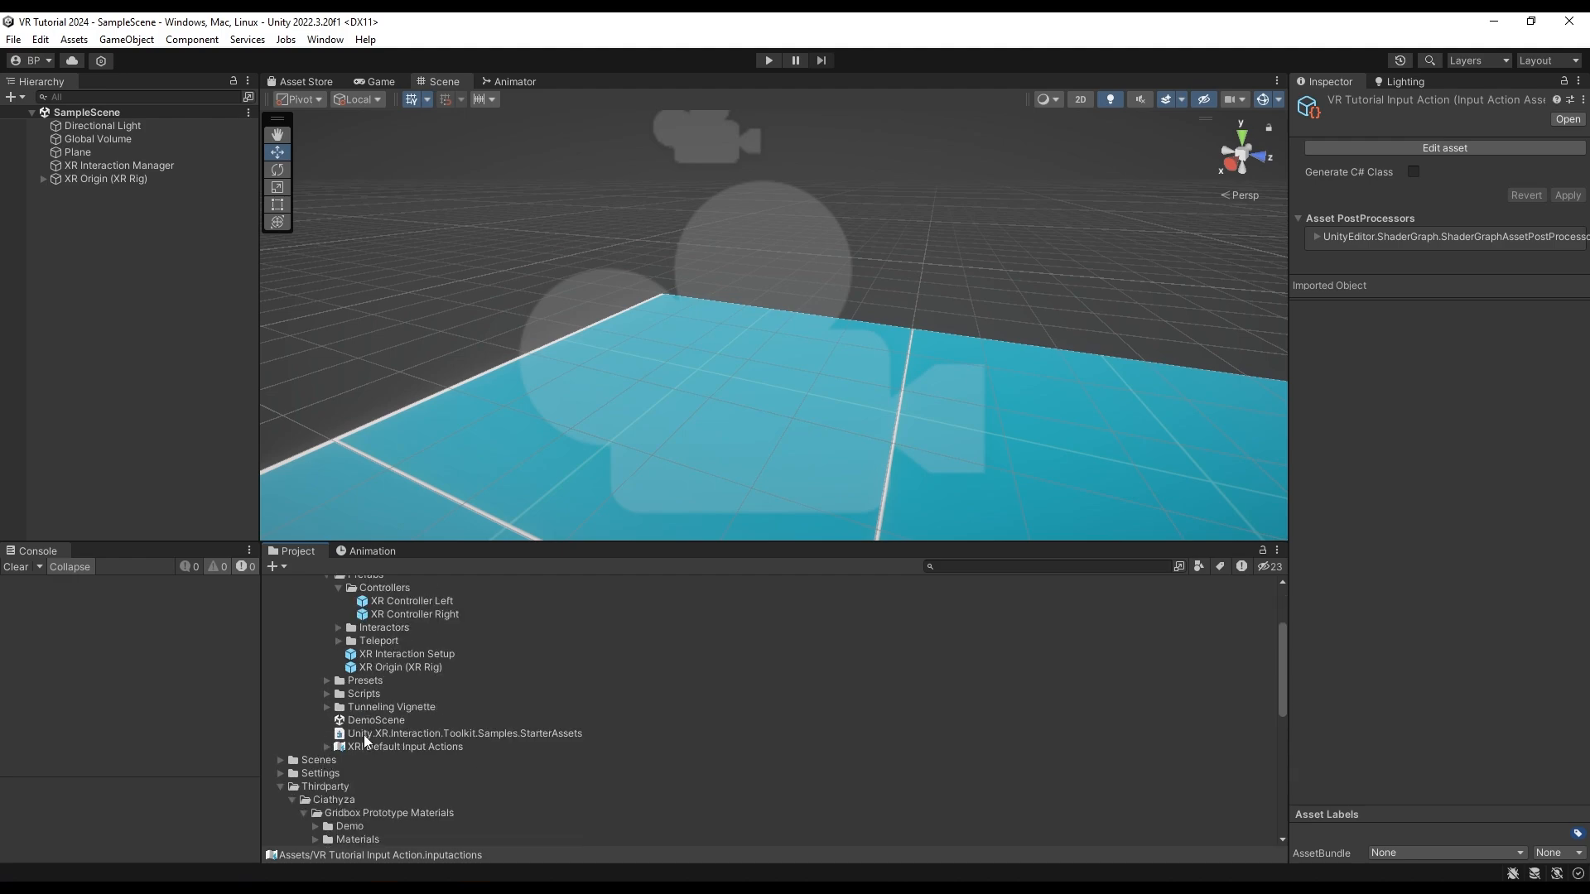
{"action": "left_click", "coordinate": [351, 747]}
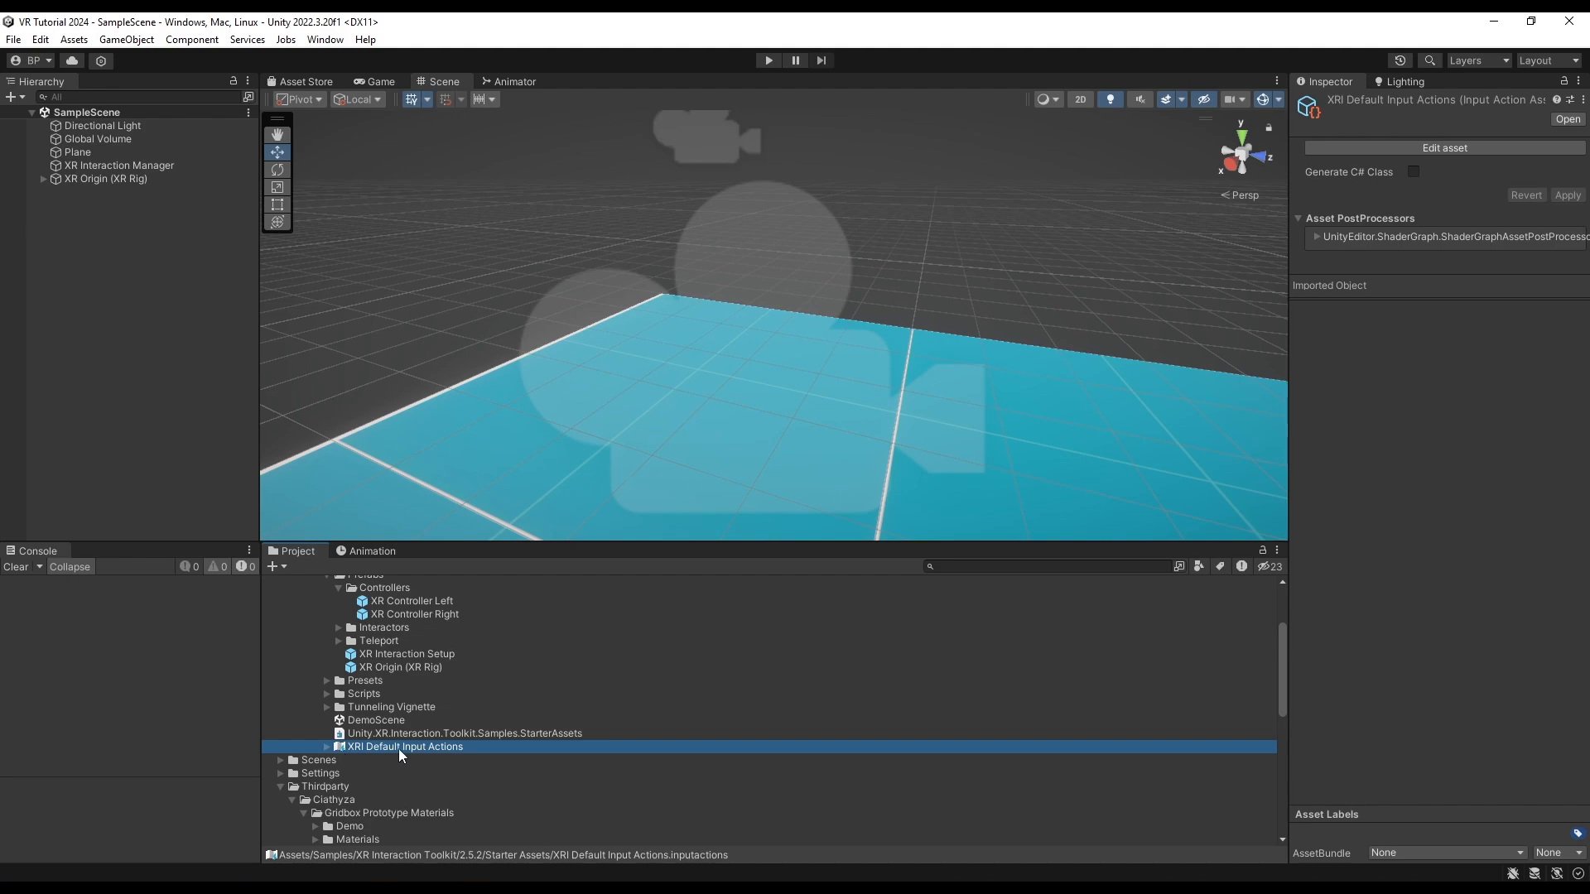
{"action": "double_click", "coordinate": [384, 747]}
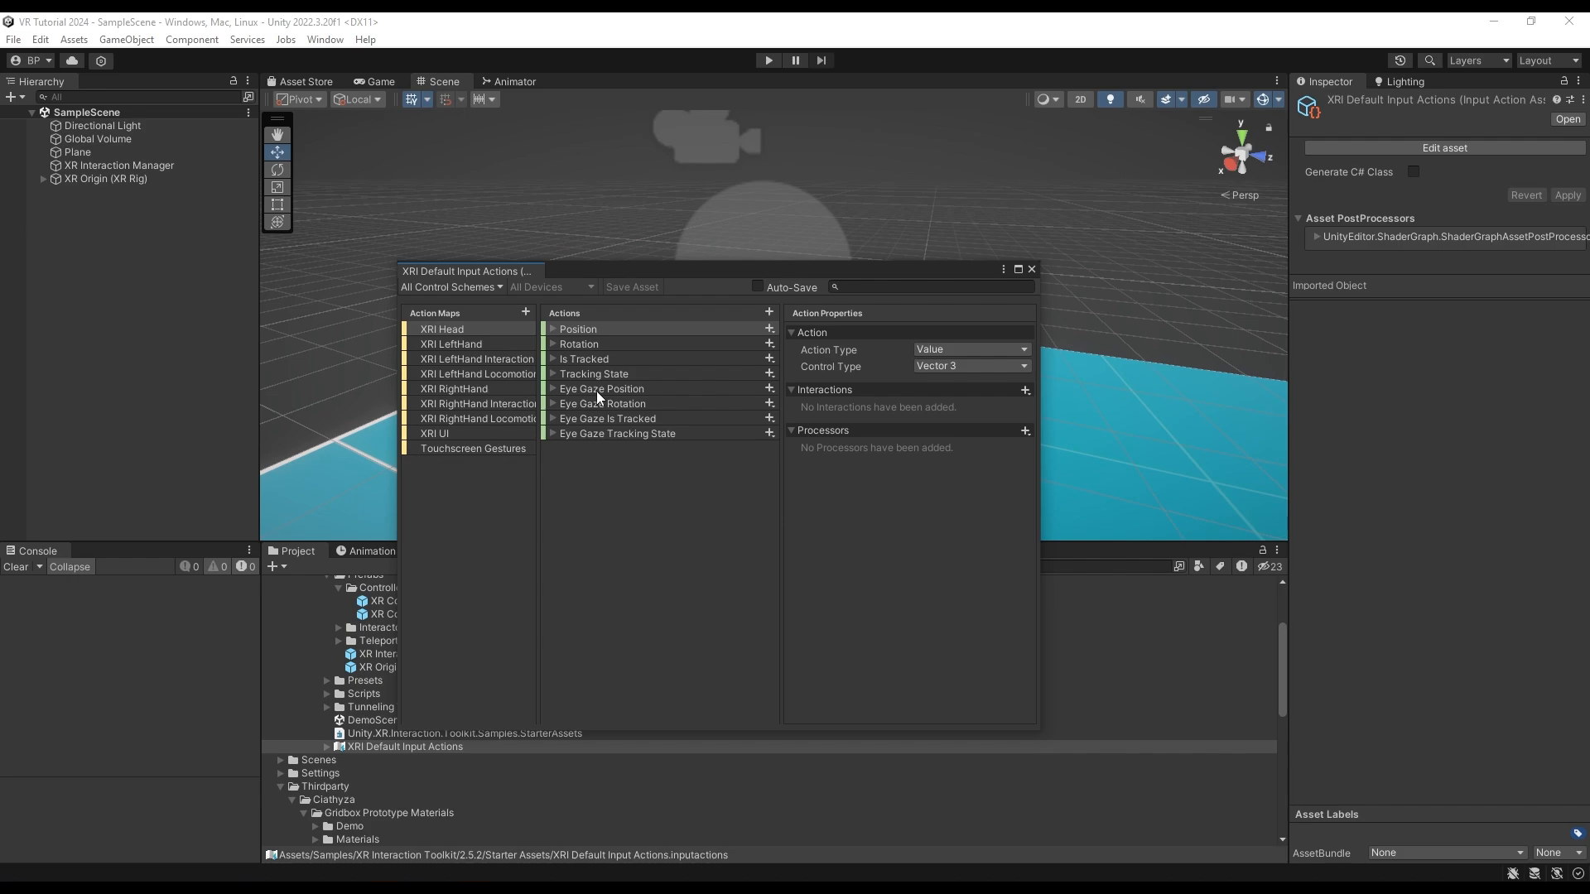
- Examine the actions in the XRI LeftHand, LeftHand Interaction and LeftHand Locomotion action maps
{"action": "left_click", "coordinate": [471, 346]}
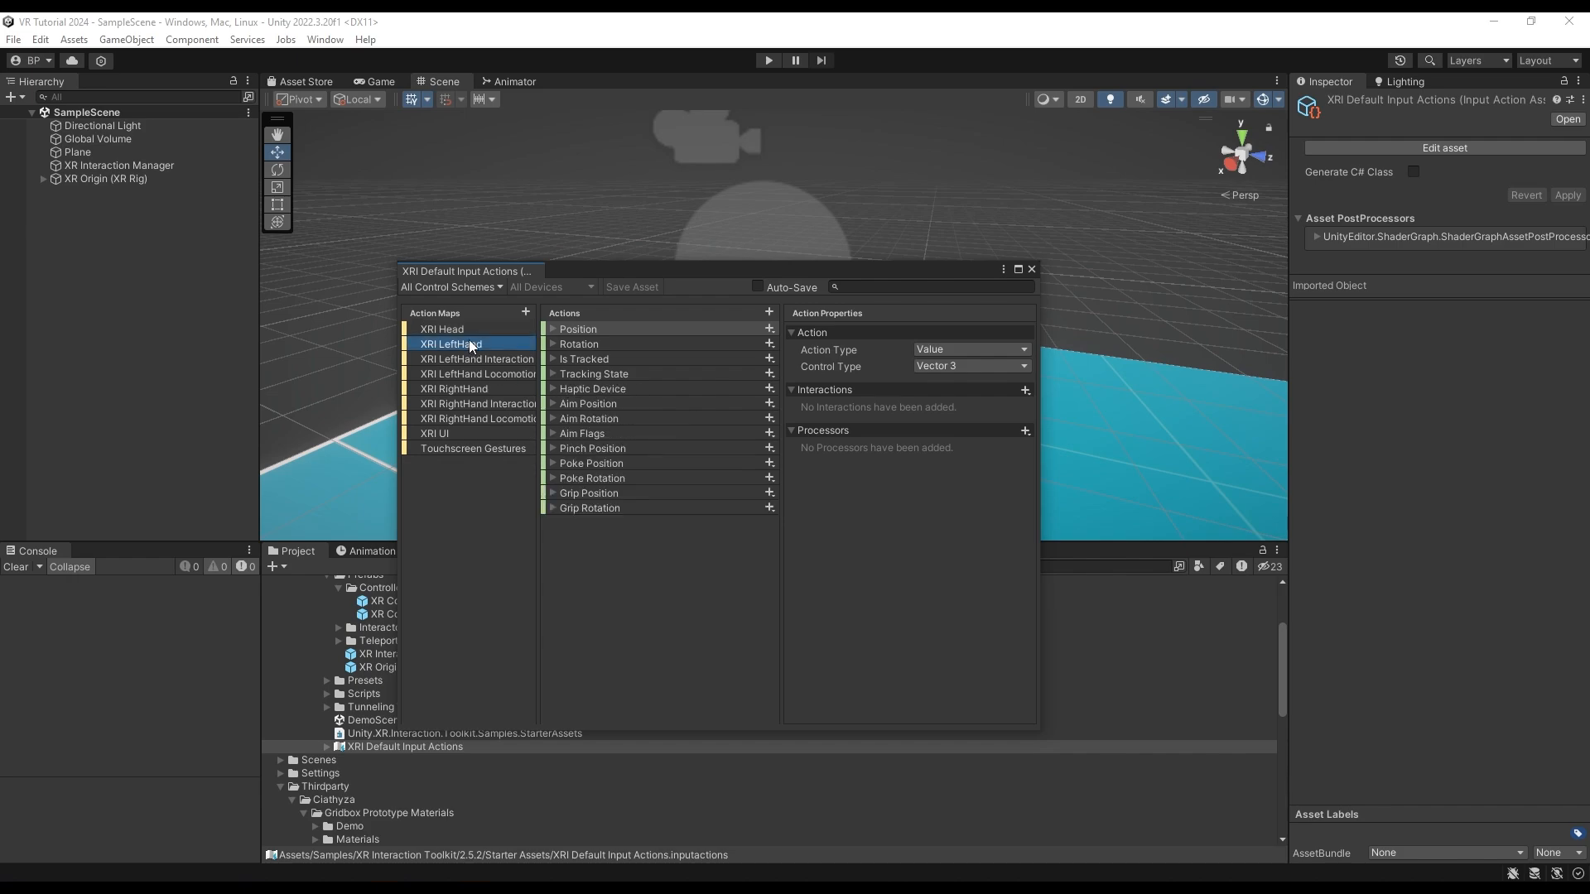
{"action": "left_click", "coordinate": [476, 358]}
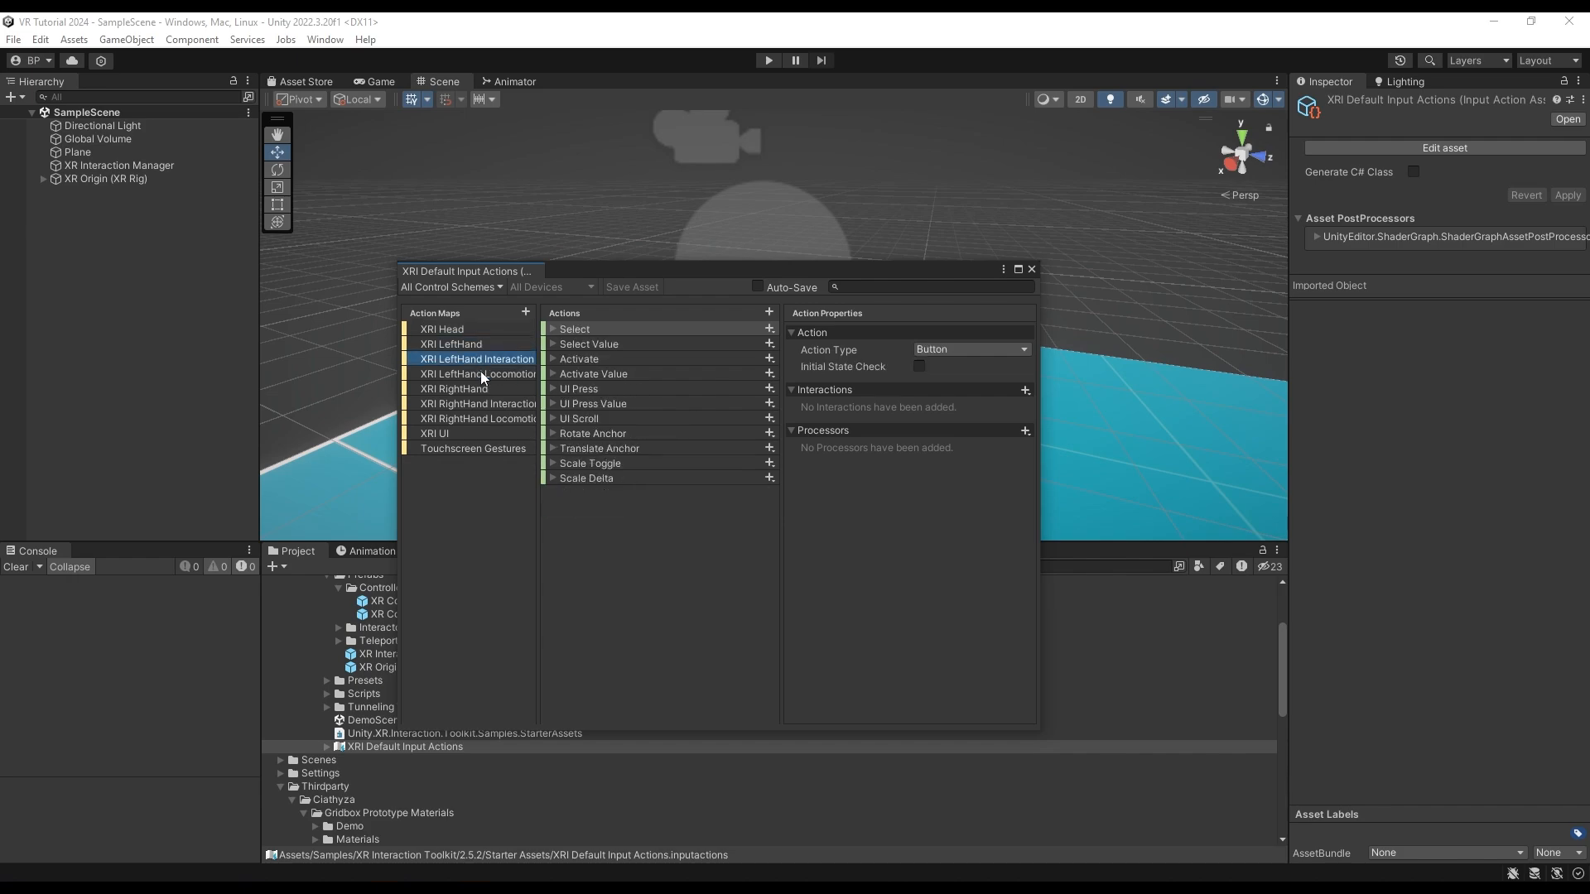
{"action": "left_click", "coordinate": [482, 374]}
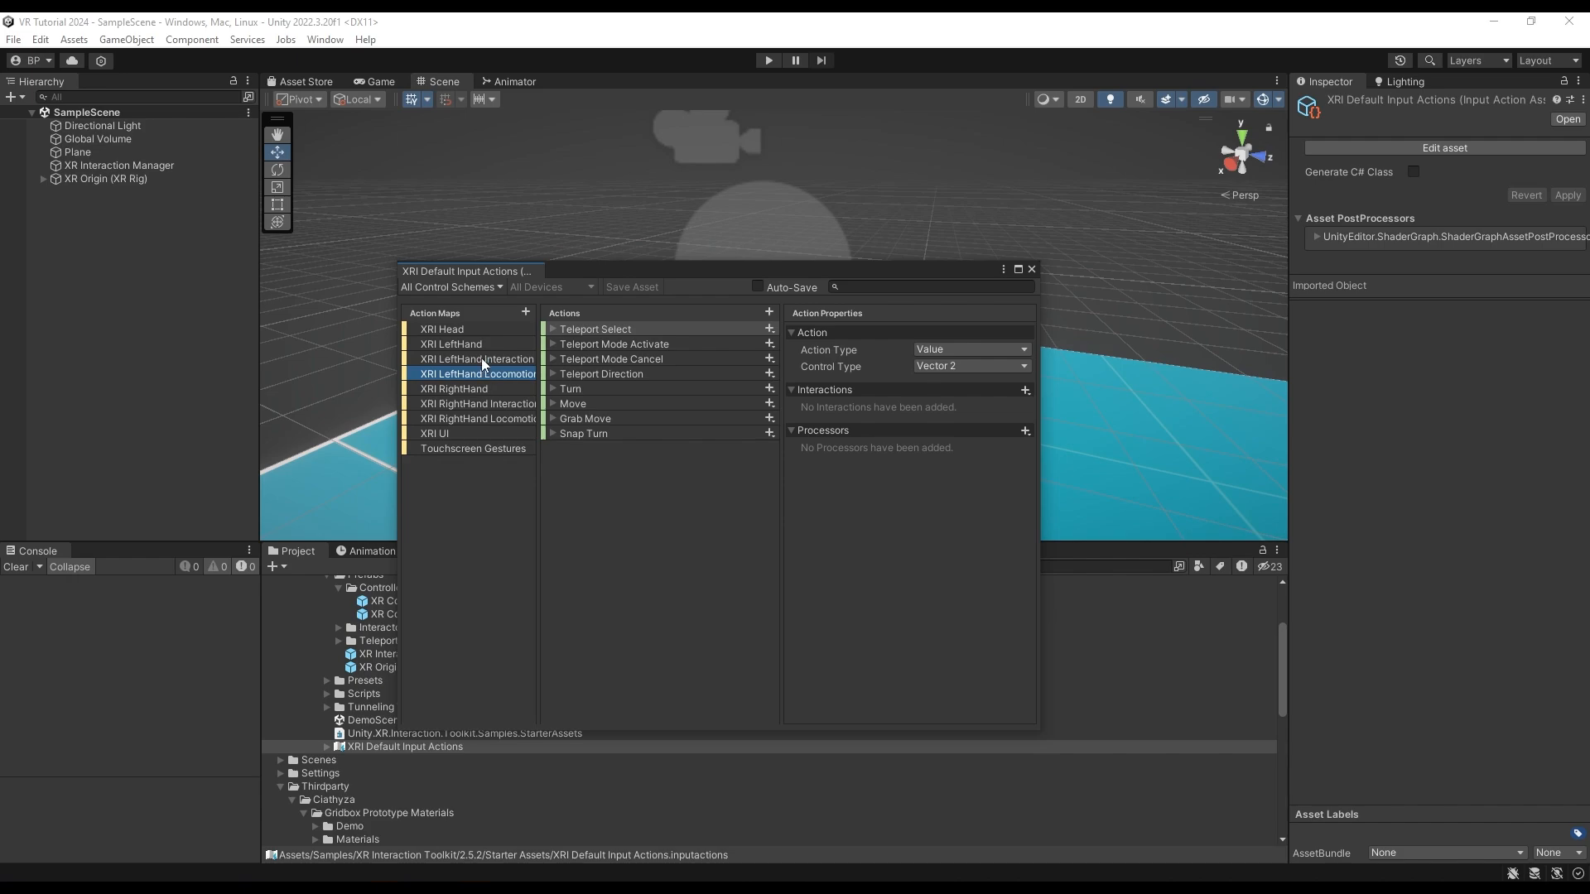
{"action": "left_click", "coordinate": [481, 344]}
{"action": "left_click", "coordinate": [549, 329]}
{"action": "left_click", "coordinate": [549, 330]}
{"action": "left_click", "coordinate": [553, 359]}
{"action": "left_click", "coordinate": [553, 359]}
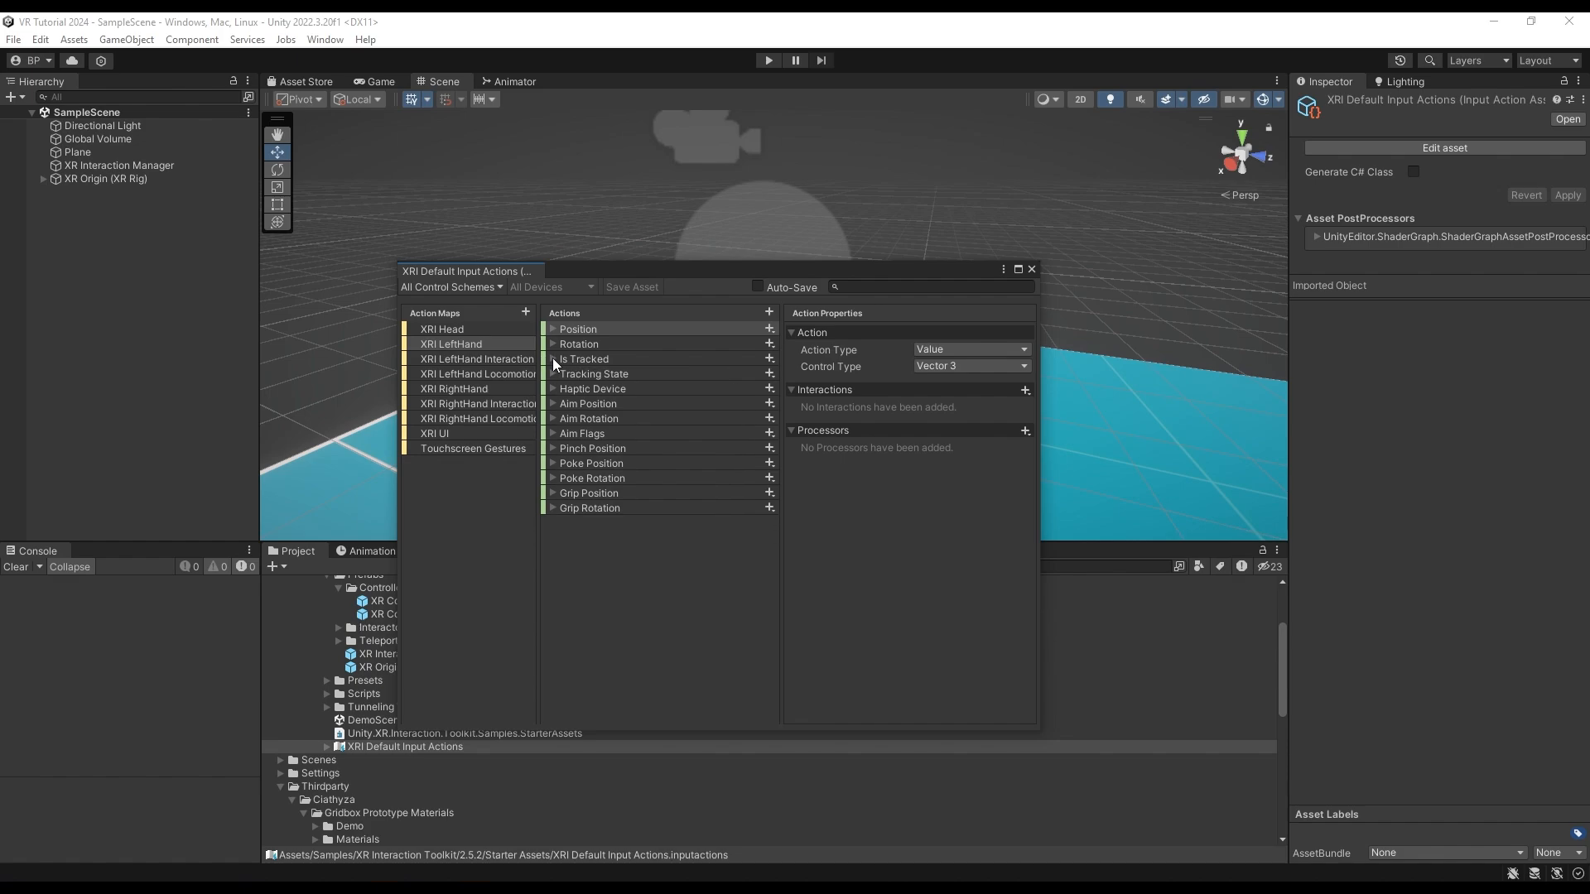
- Inspect the path options of the Activate action's binding in the XRI LeftHand Interaction map, and close the asset editor
{"action": "left_click", "coordinate": [504, 359]}
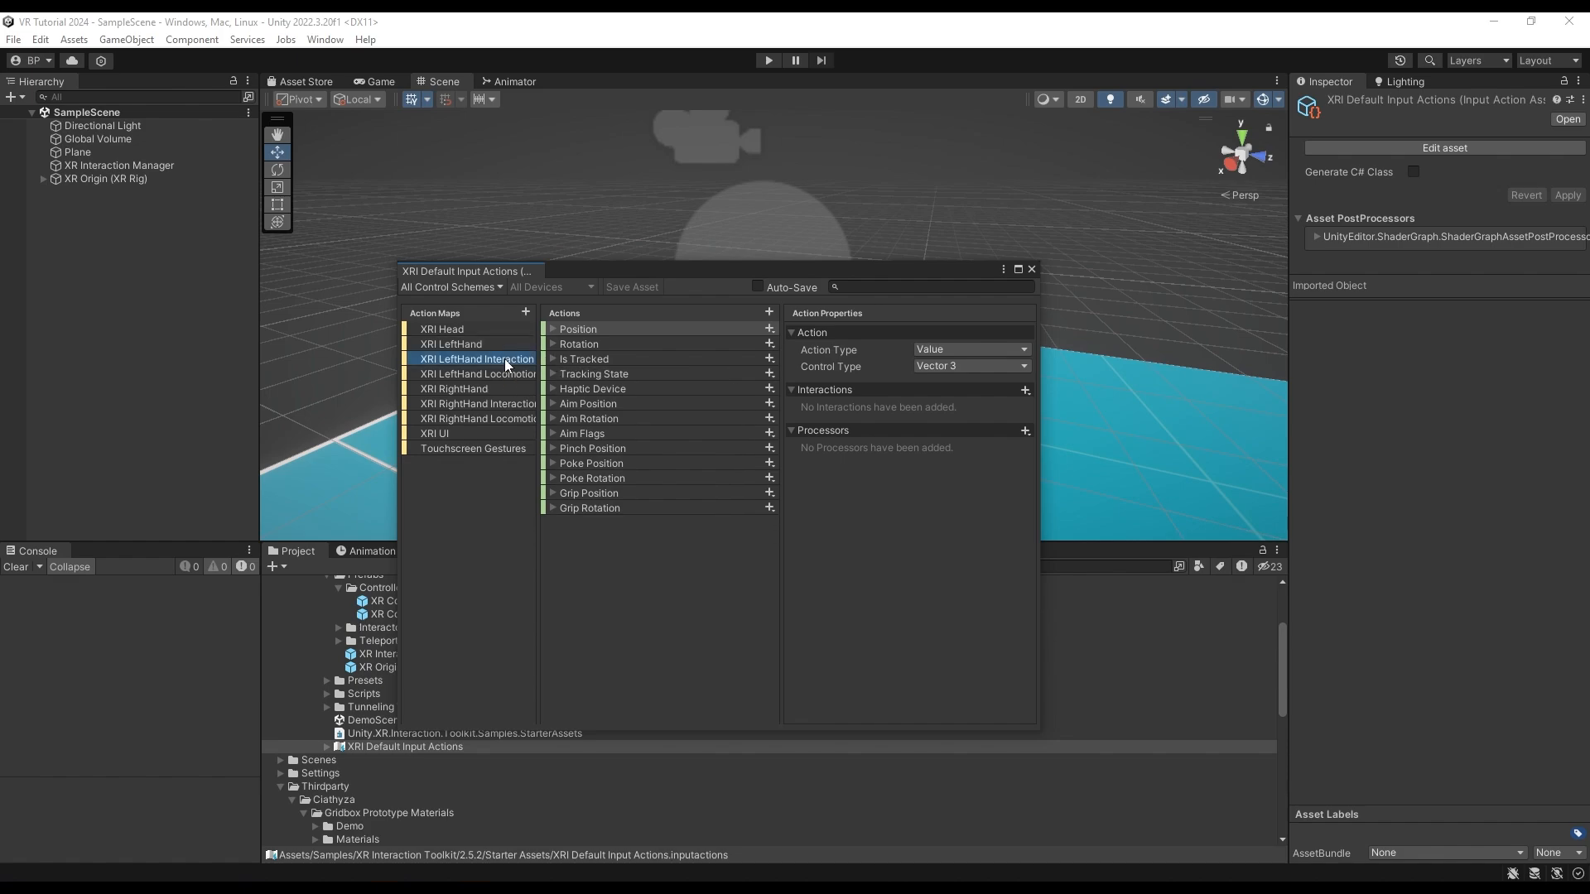
{"action": "left_click", "coordinate": [553, 358]}
{"action": "left_click", "coordinate": [654, 373]}
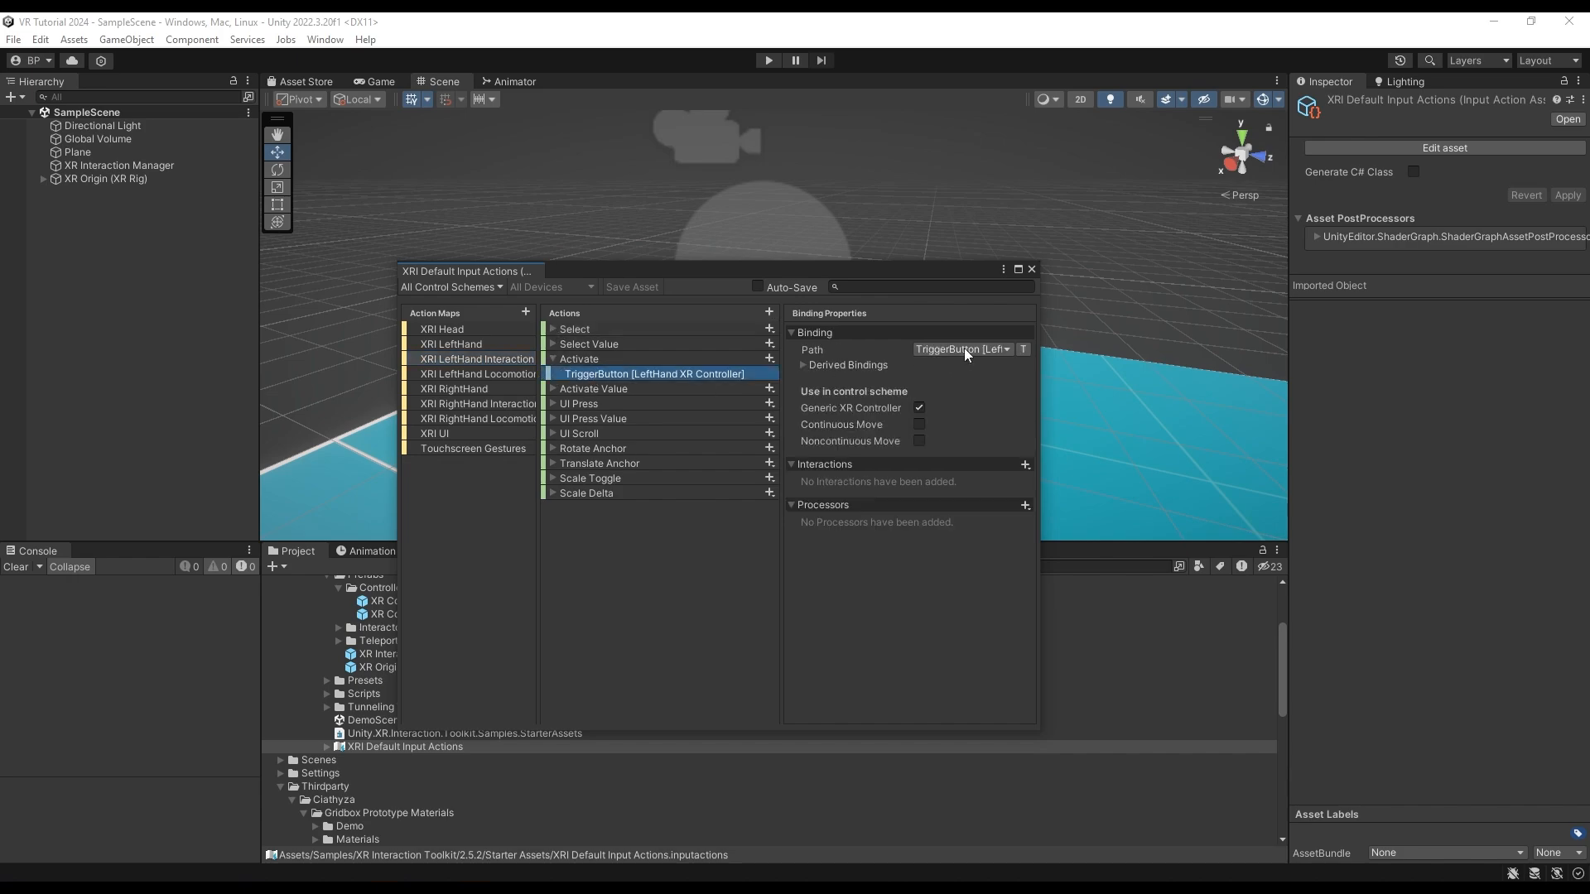
{"action": "left_click", "coordinate": [963, 349]}
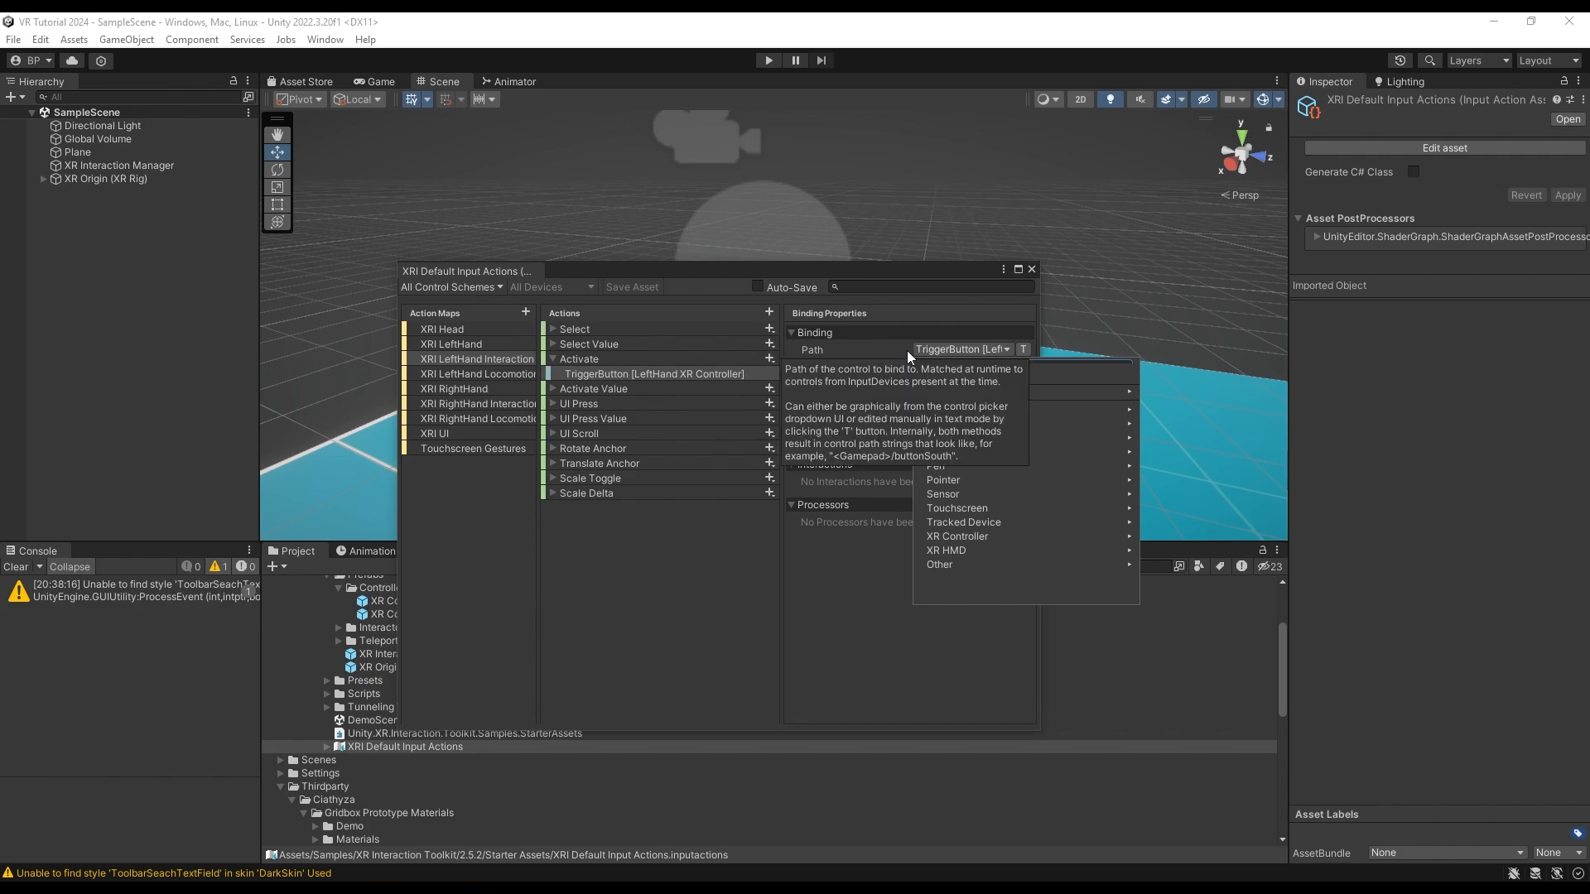
{"action": "left_click", "coordinate": [957, 350]}
{"action": "left_click", "coordinate": [958, 349]}
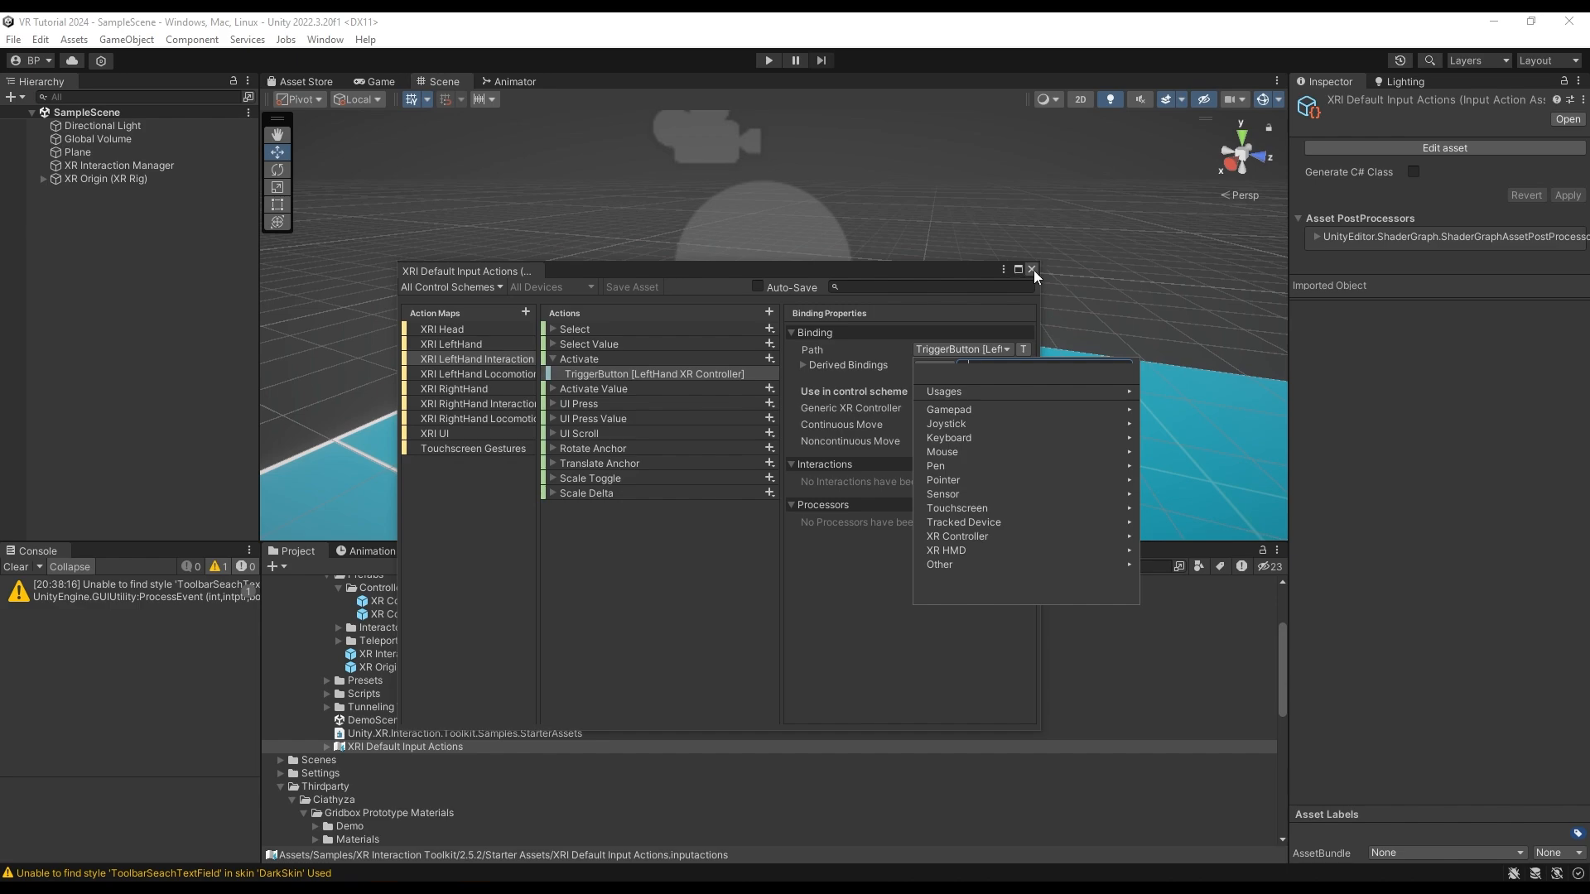
{"action": "left_click", "coordinate": [1032, 269]}
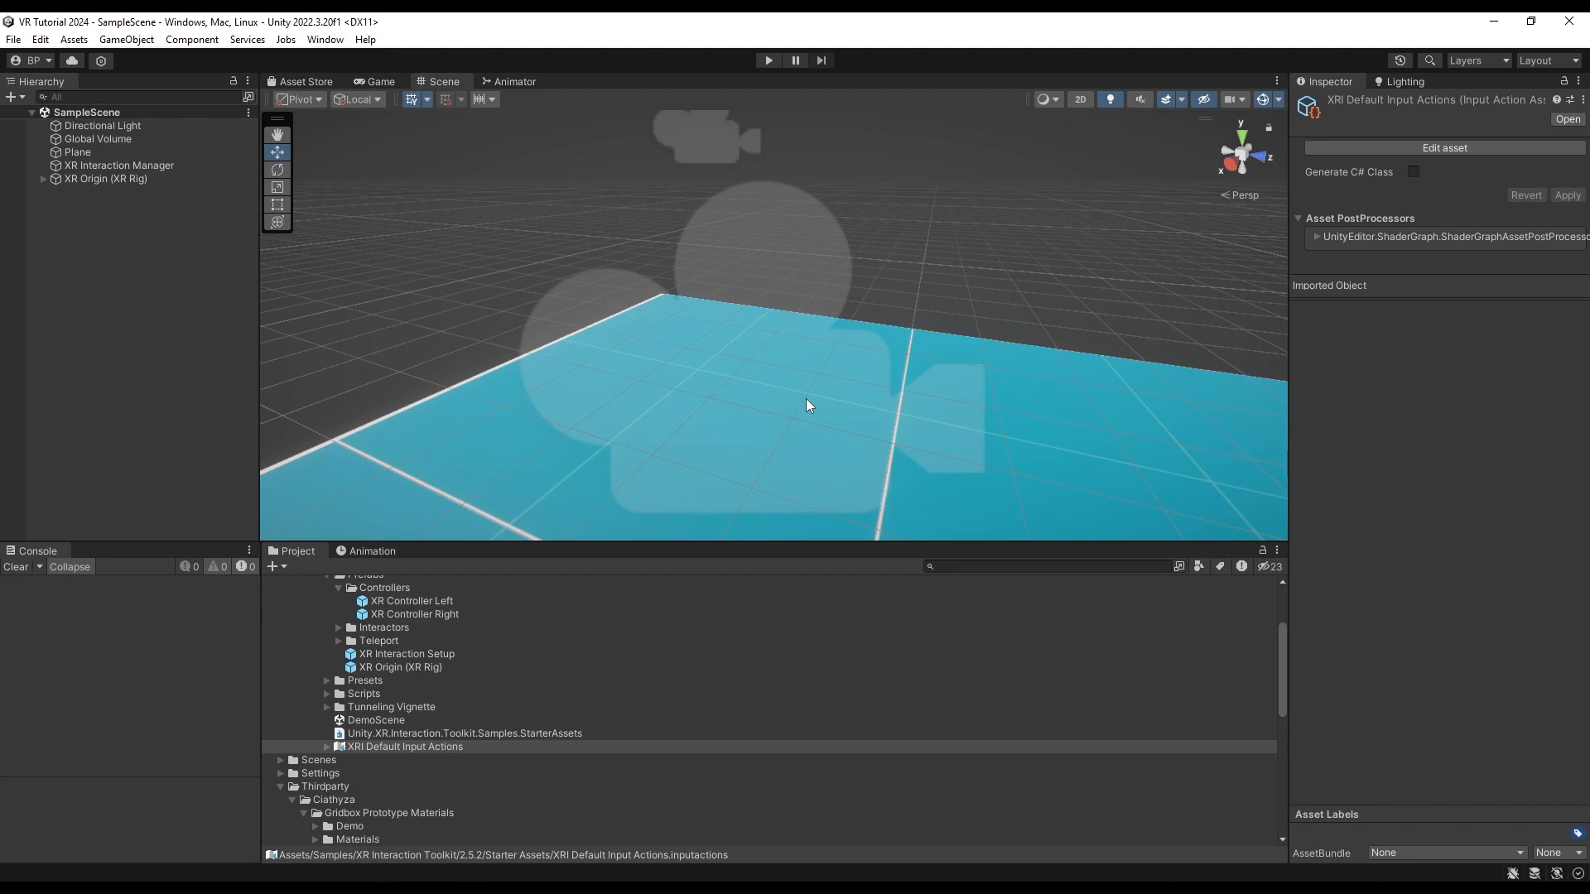
- Open the XR Interaction Debugger and show its Input Devices section
{"action": "left_click", "coordinate": [325, 39]}
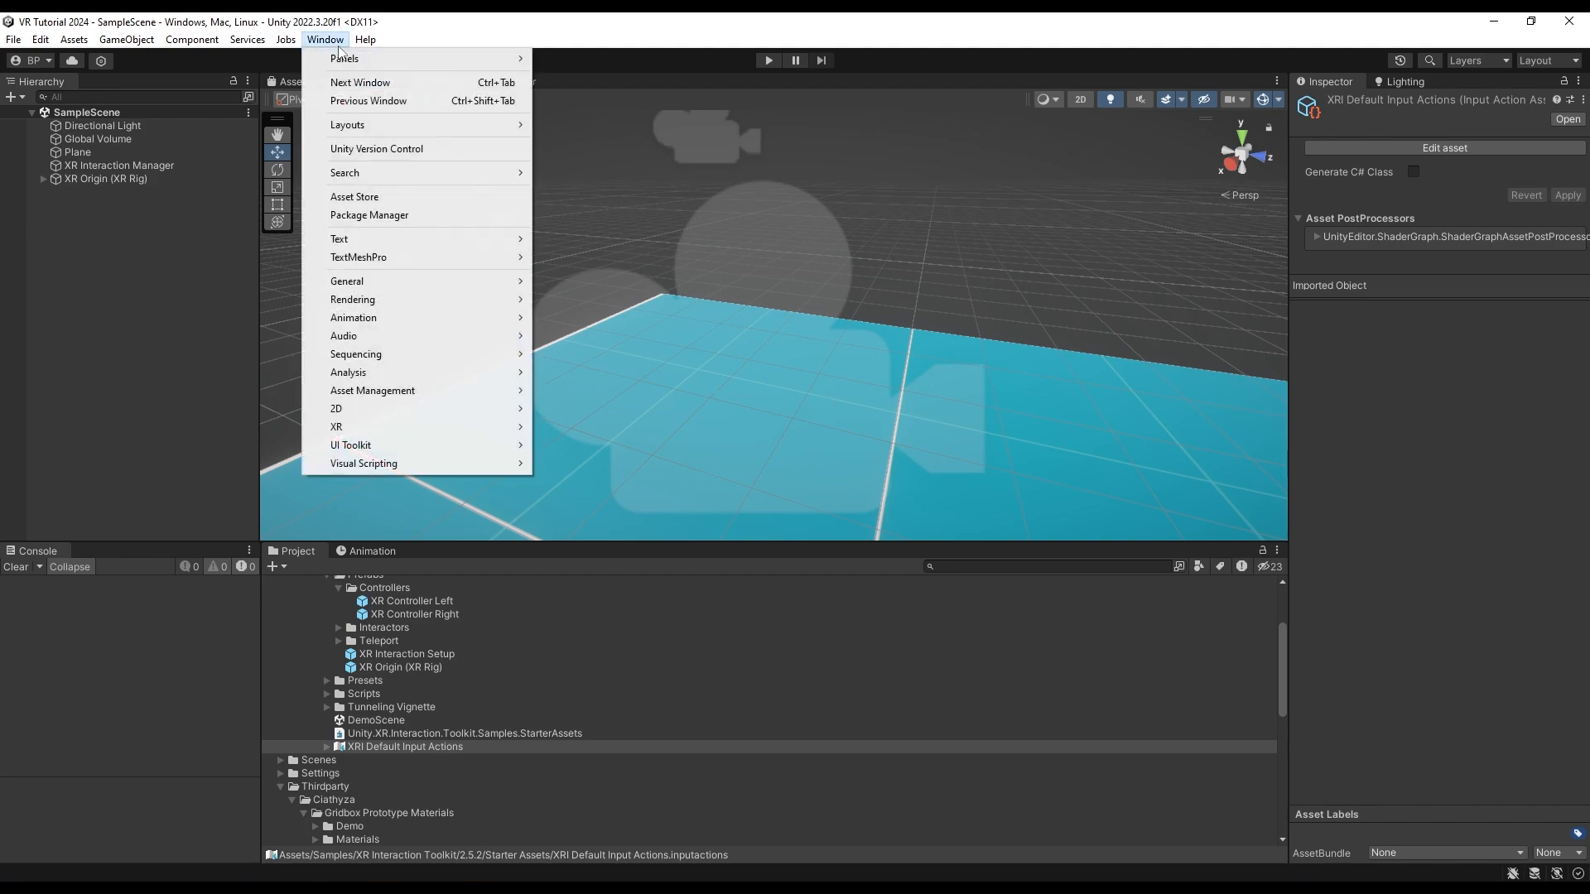
{"action": "mouse_move", "coordinate": [362, 372]}
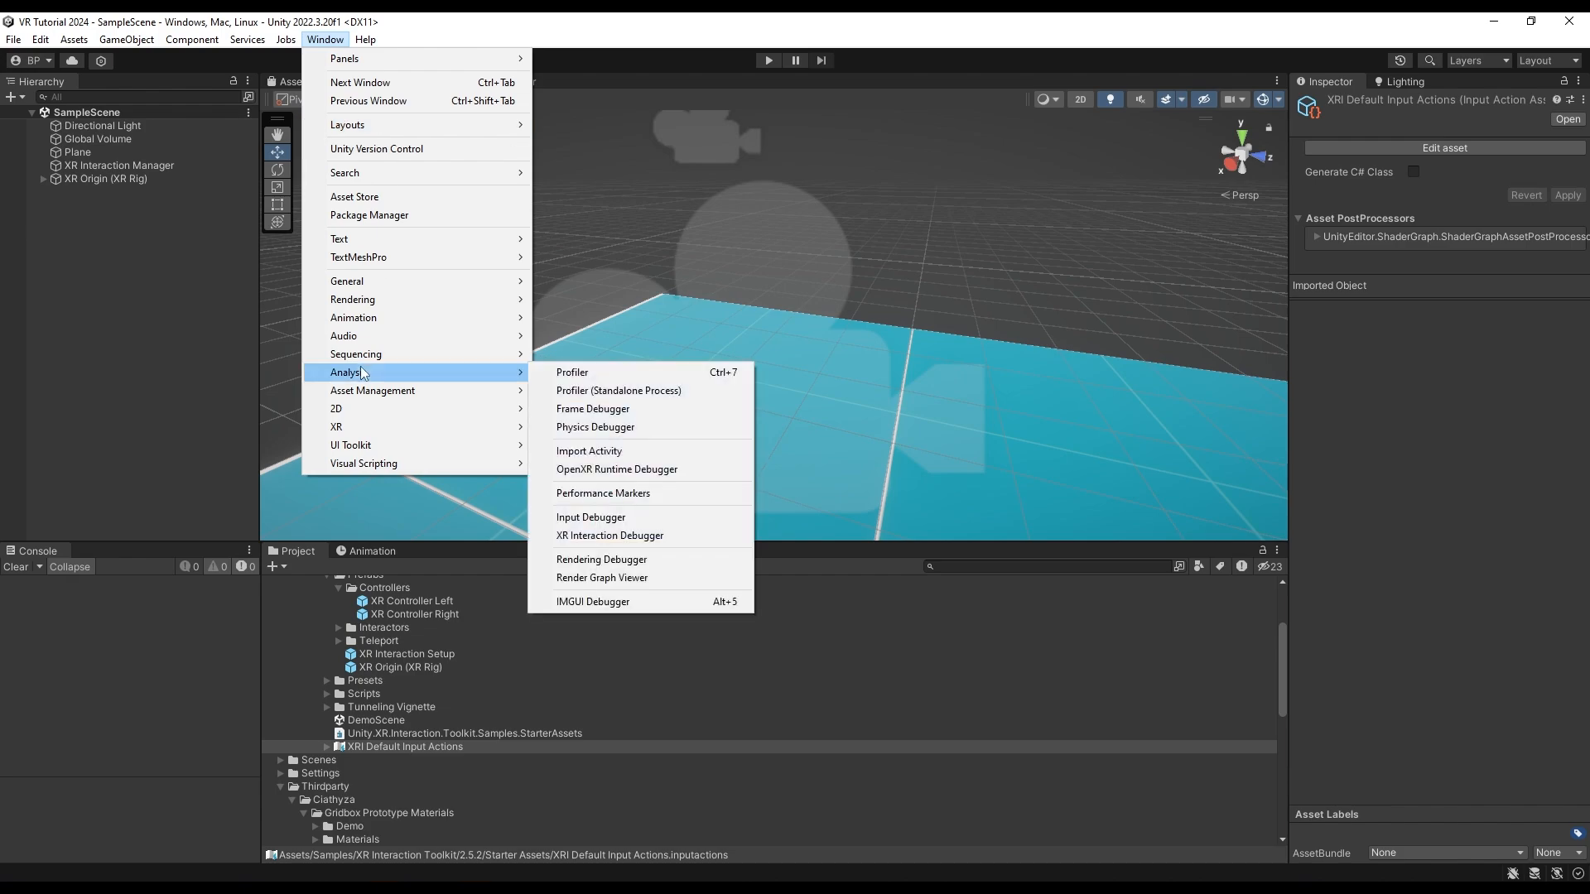
{"action": "left_click", "coordinate": [596, 535]}
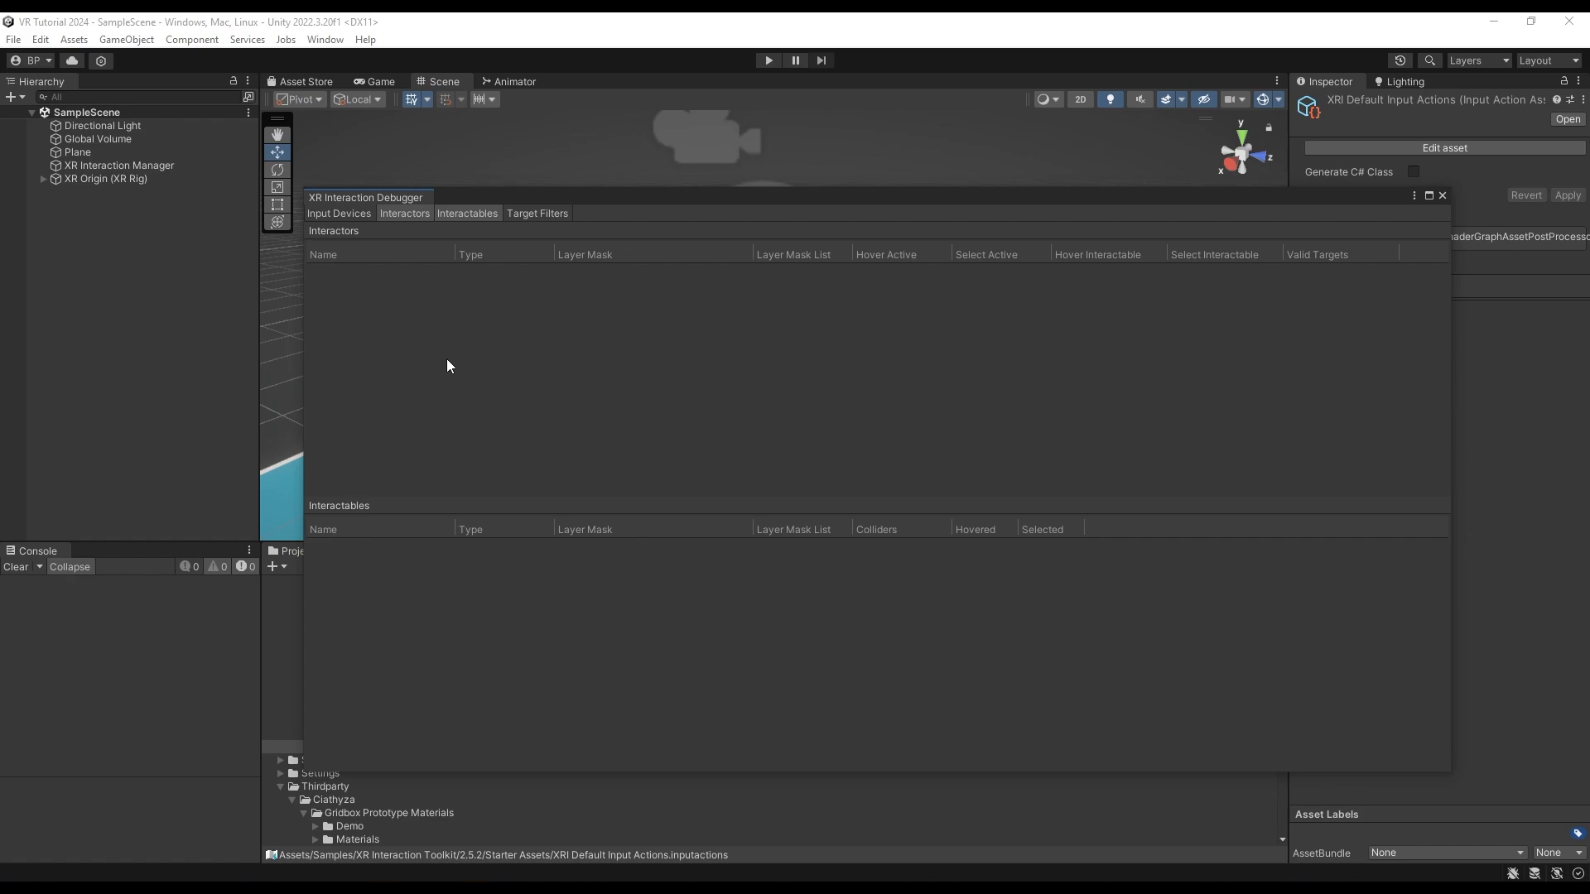
{"action": "left_click", "coordinate": [360, 215]}
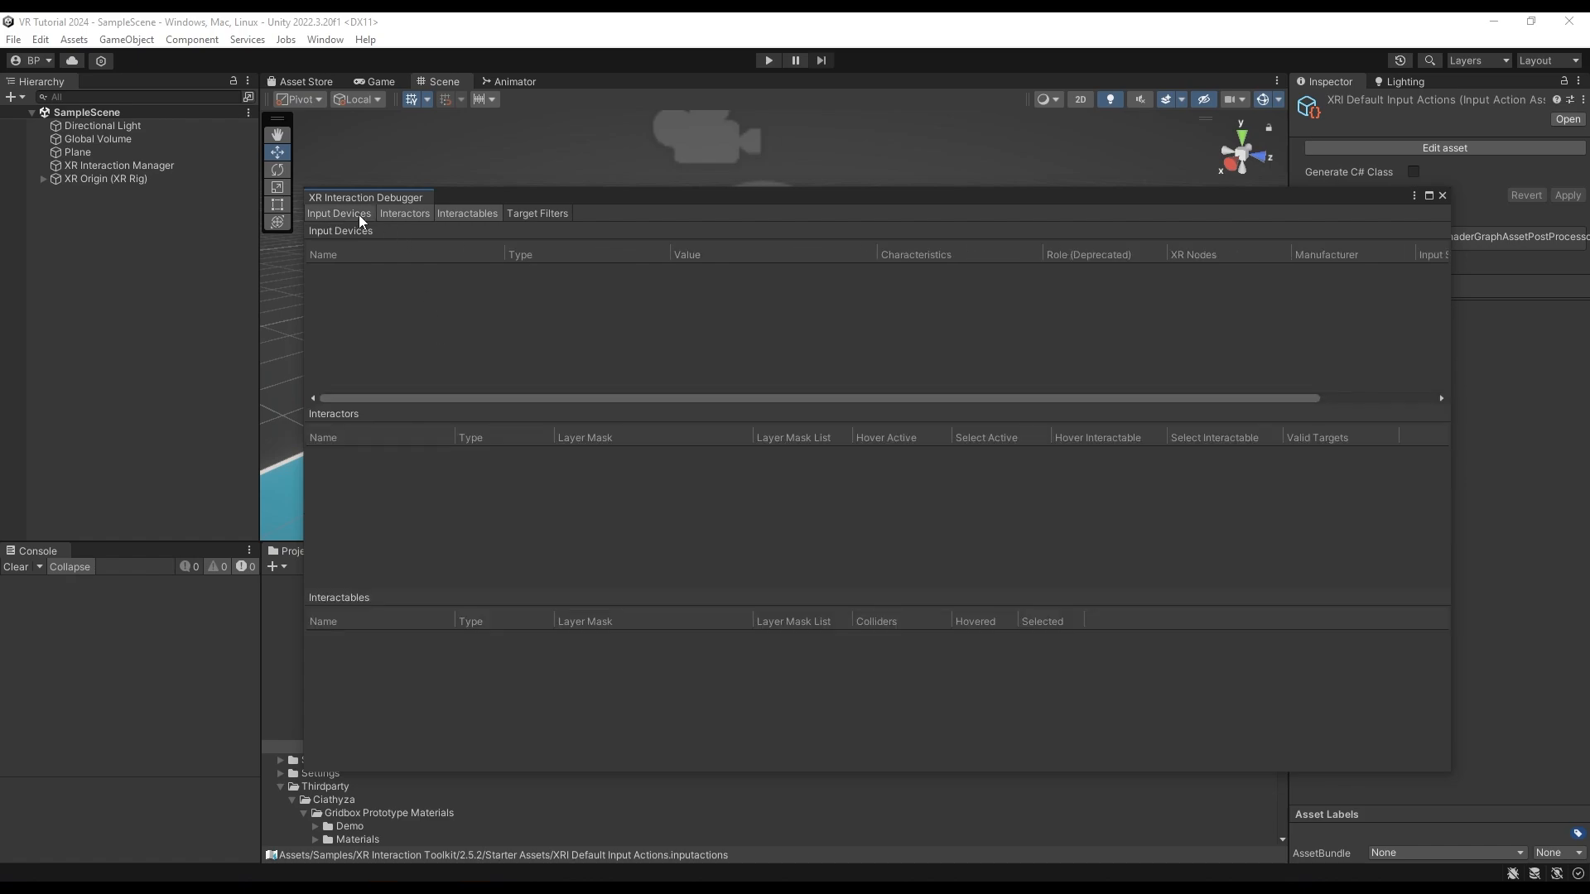
- Run the scene to examine the head tracking and left-hand Oculus Touch Controller inputs, and stop it and close the debugger
{"action": "left_click", "coordinate": [760, 62]}
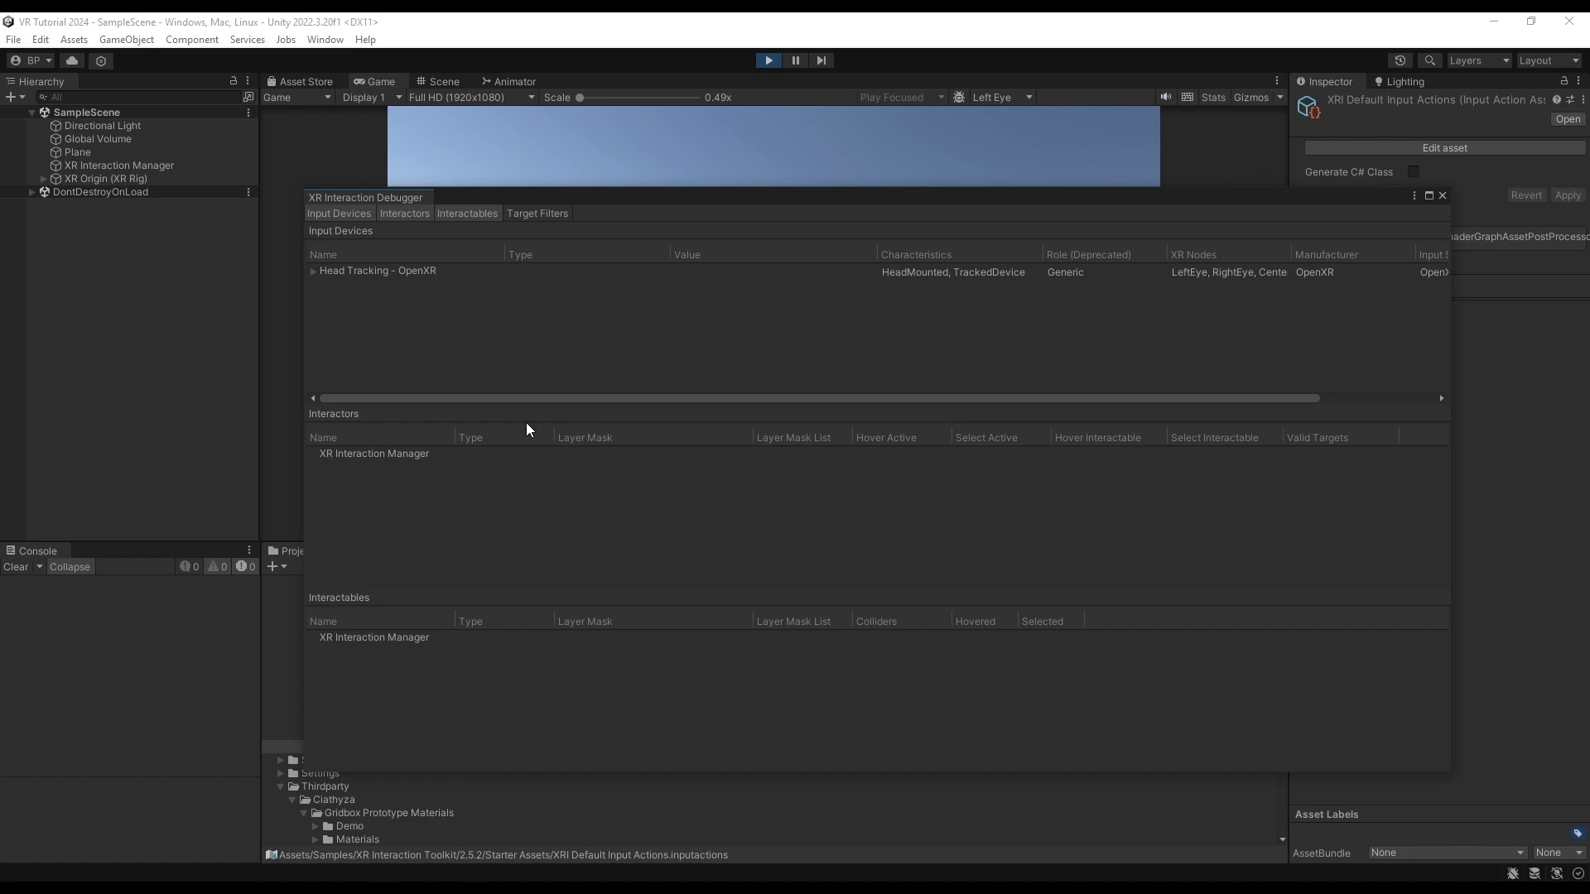
{"action": "left_click", "coordinate": [357, 455]}
{"action": "left_click", "coordinate": [314, 271]}
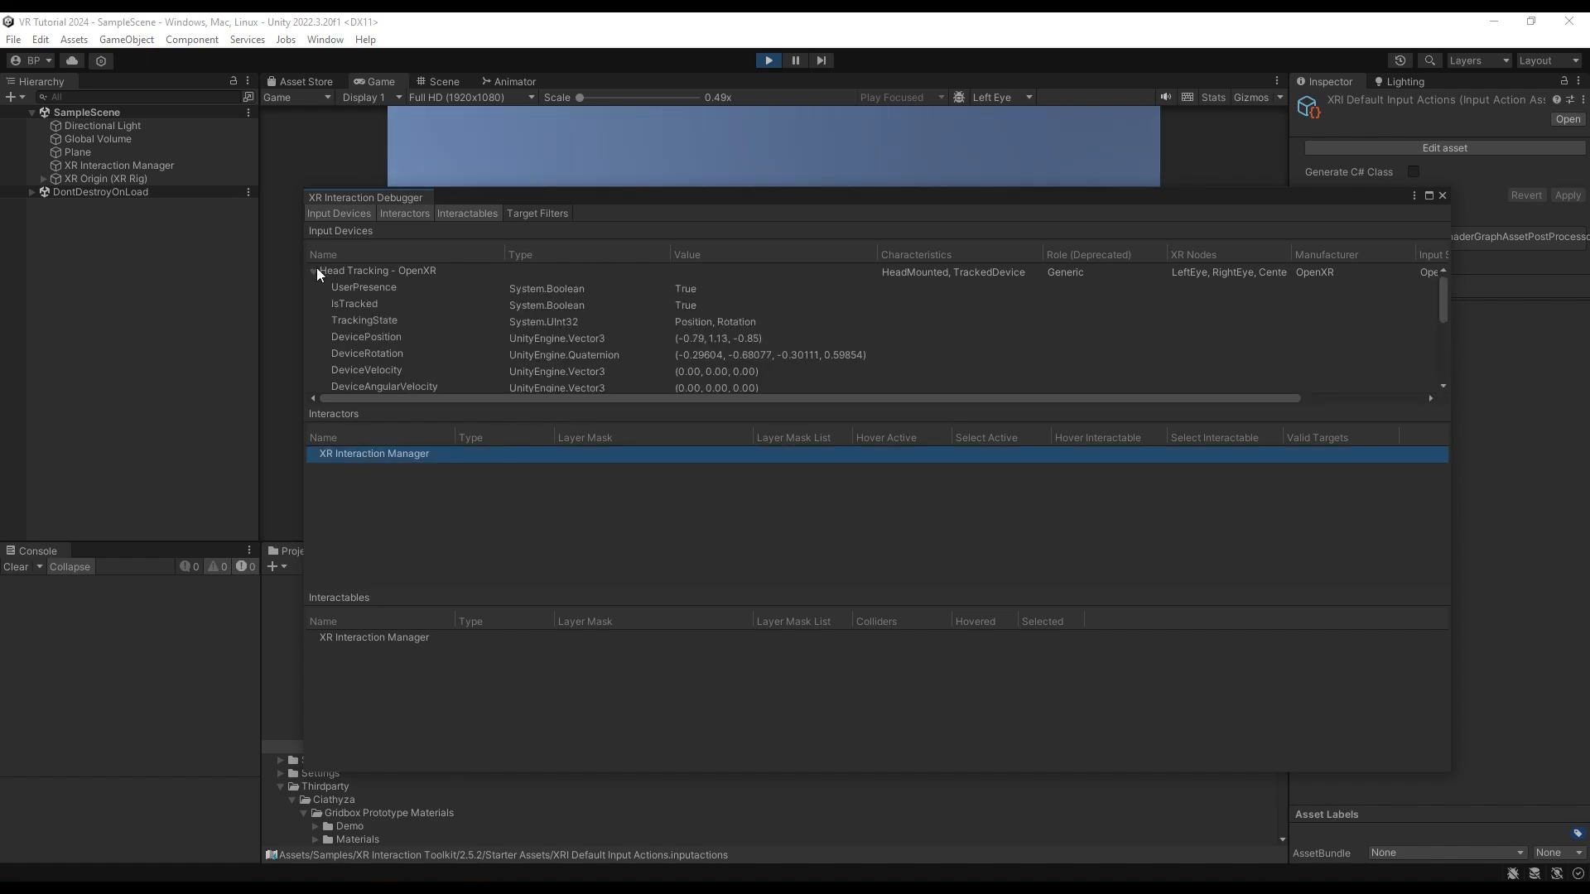
{"action": "scroll", "coordinate": [390, 331], "scroll_direction": "down", "scroll_amount": 5}
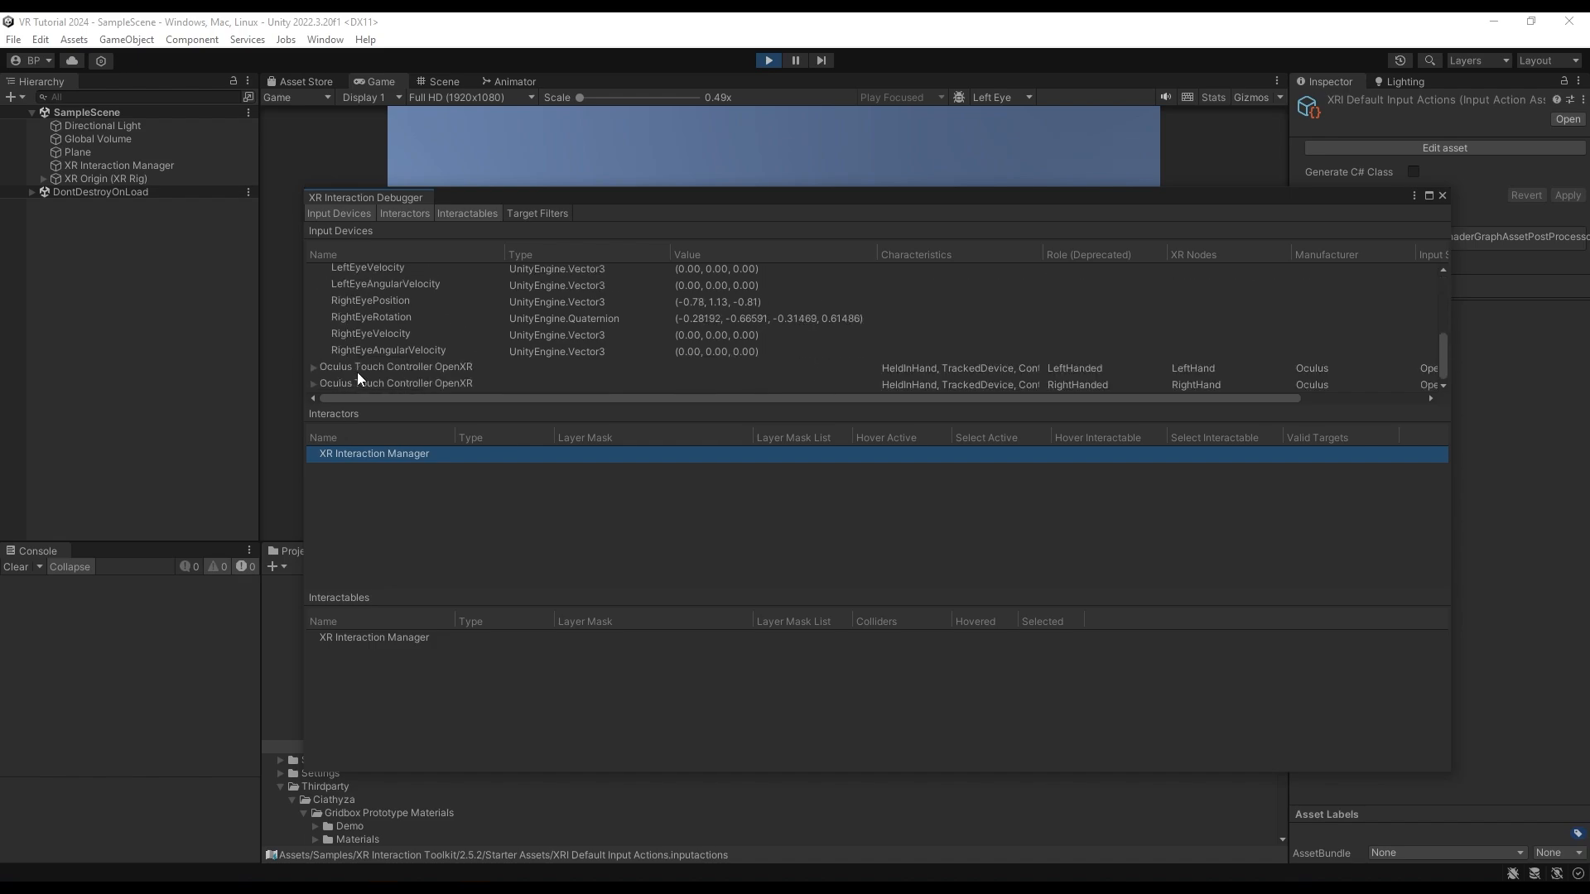
{"action": "left_click", "coordinate": [313, 368]}
{"action": "scroll", "coordinate": [321, 354], "scroll_direction": "down", "scroll_amount": 3}
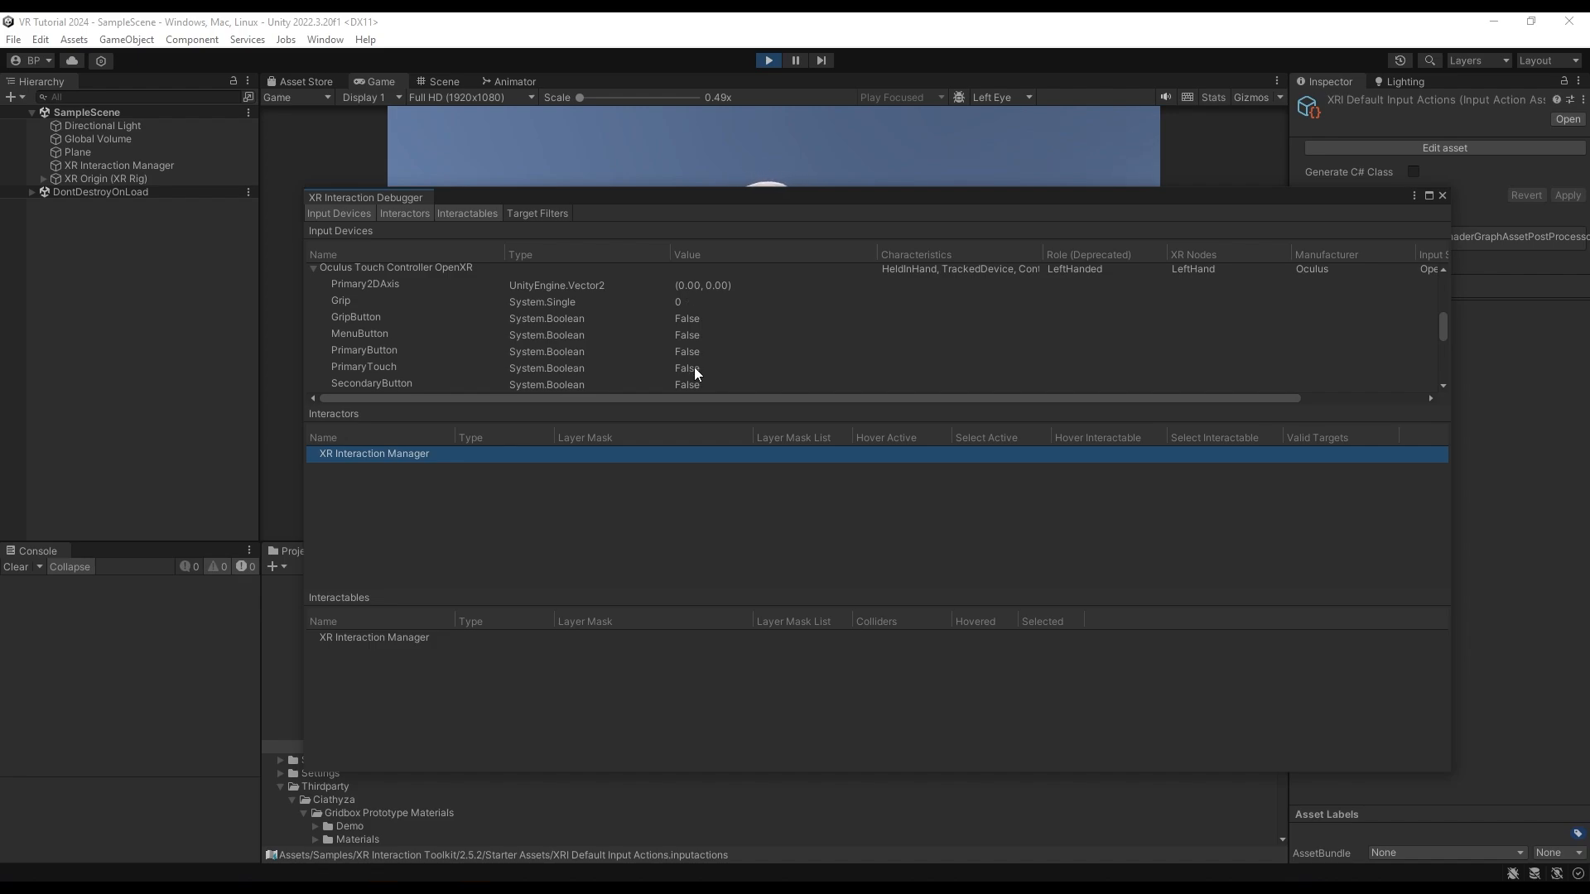
{"action": "left_click", "coordinate": [770, 60]}
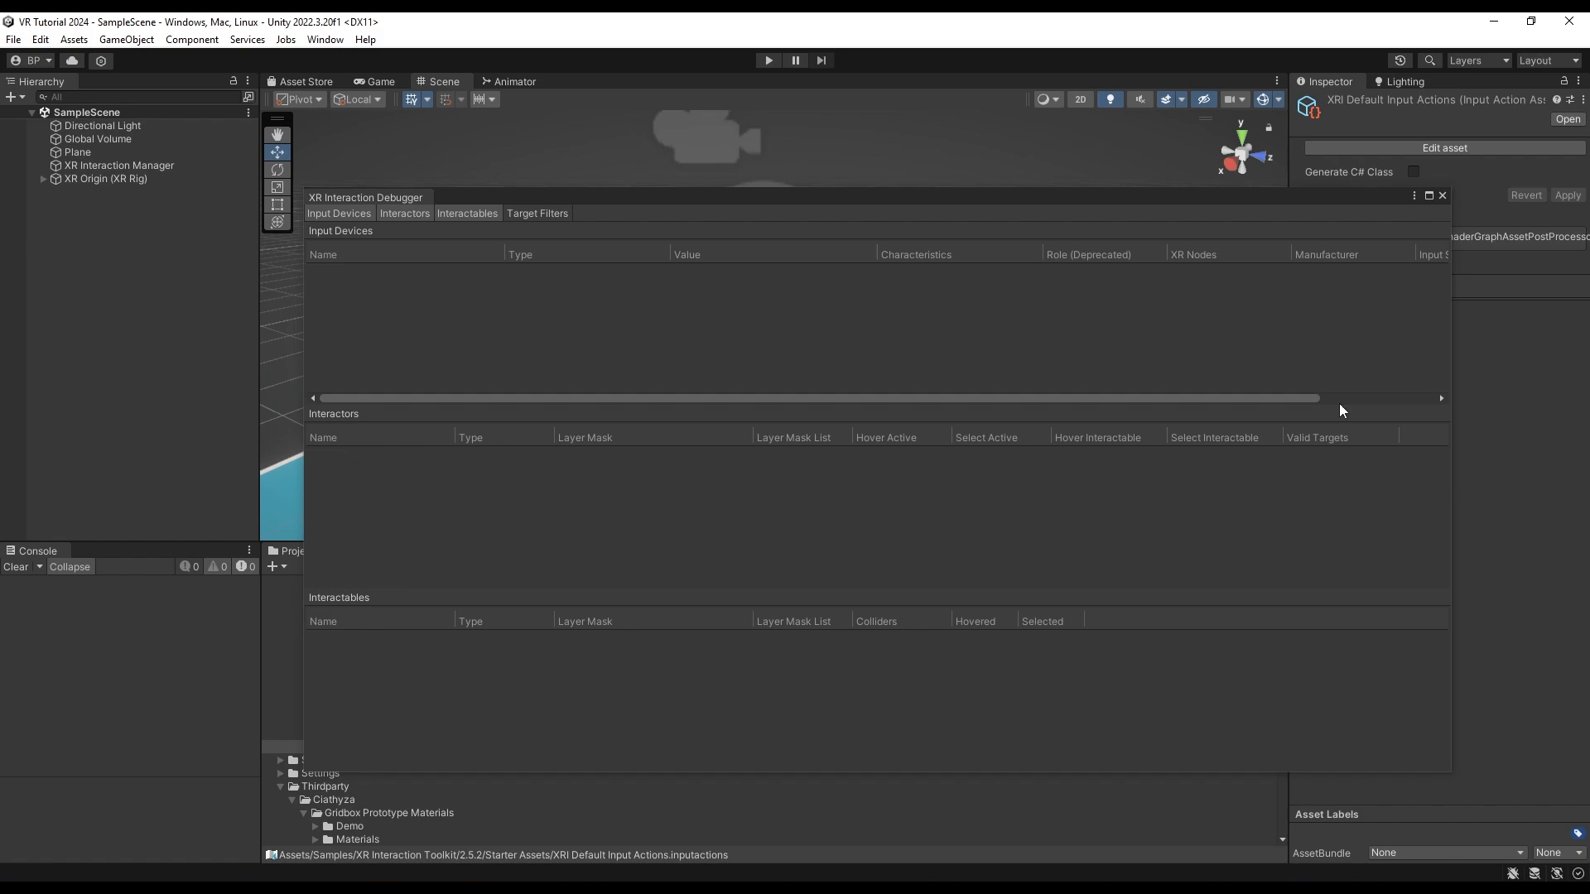
{"action": "left_click", "coordinate": [1441, 196]}
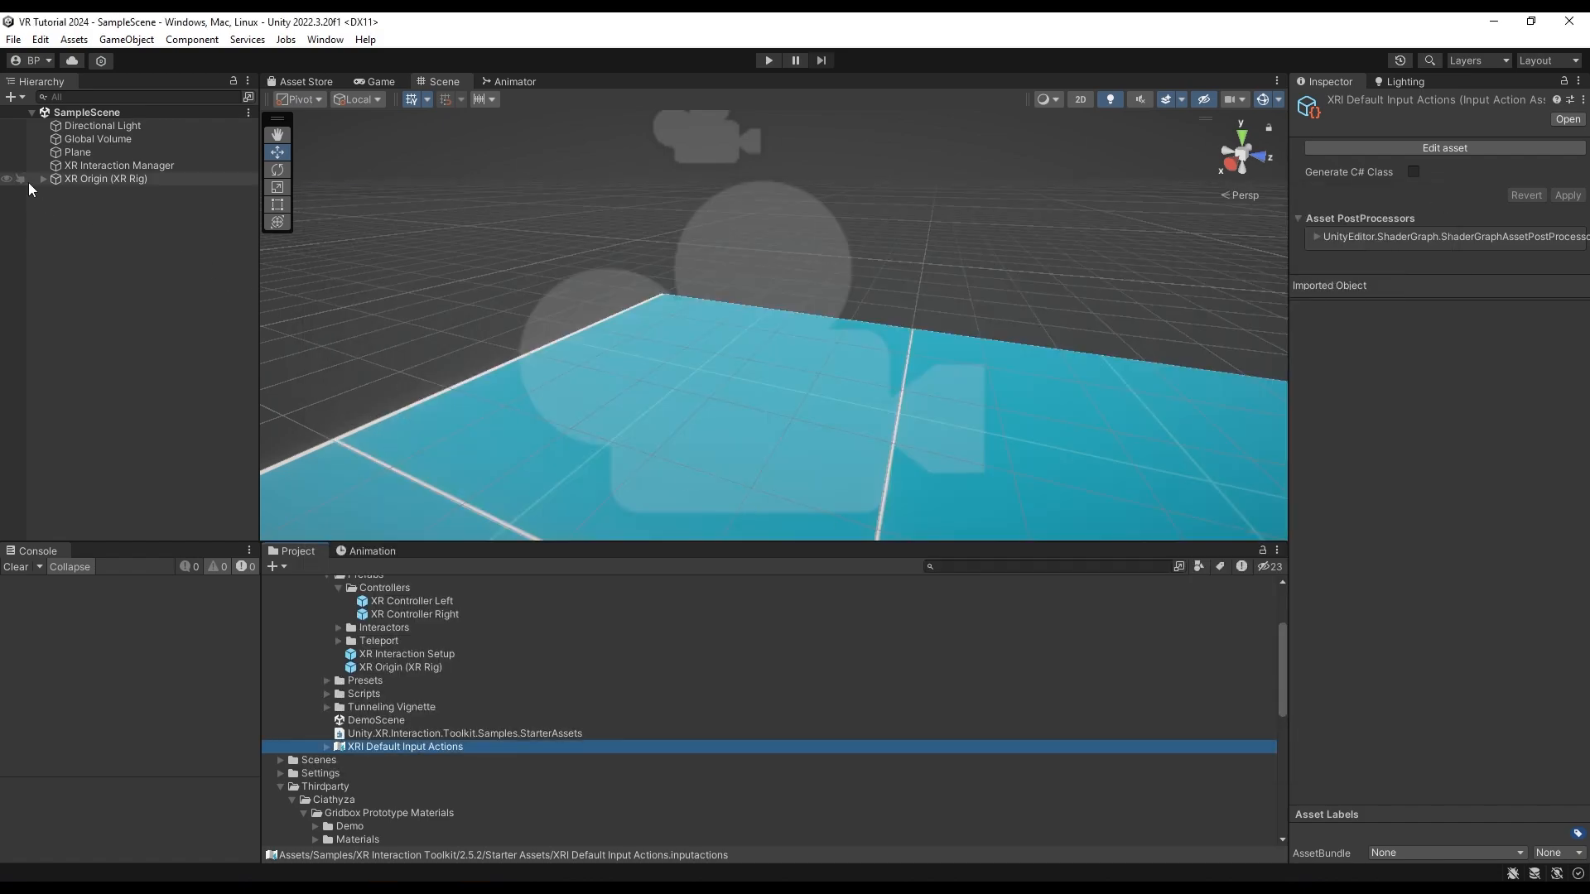
- Check which action asset the XR Origin's Input Action Manager references, and open that asset briefly for viewing
{"action": "left_click", "coordinate": [59, 178]}
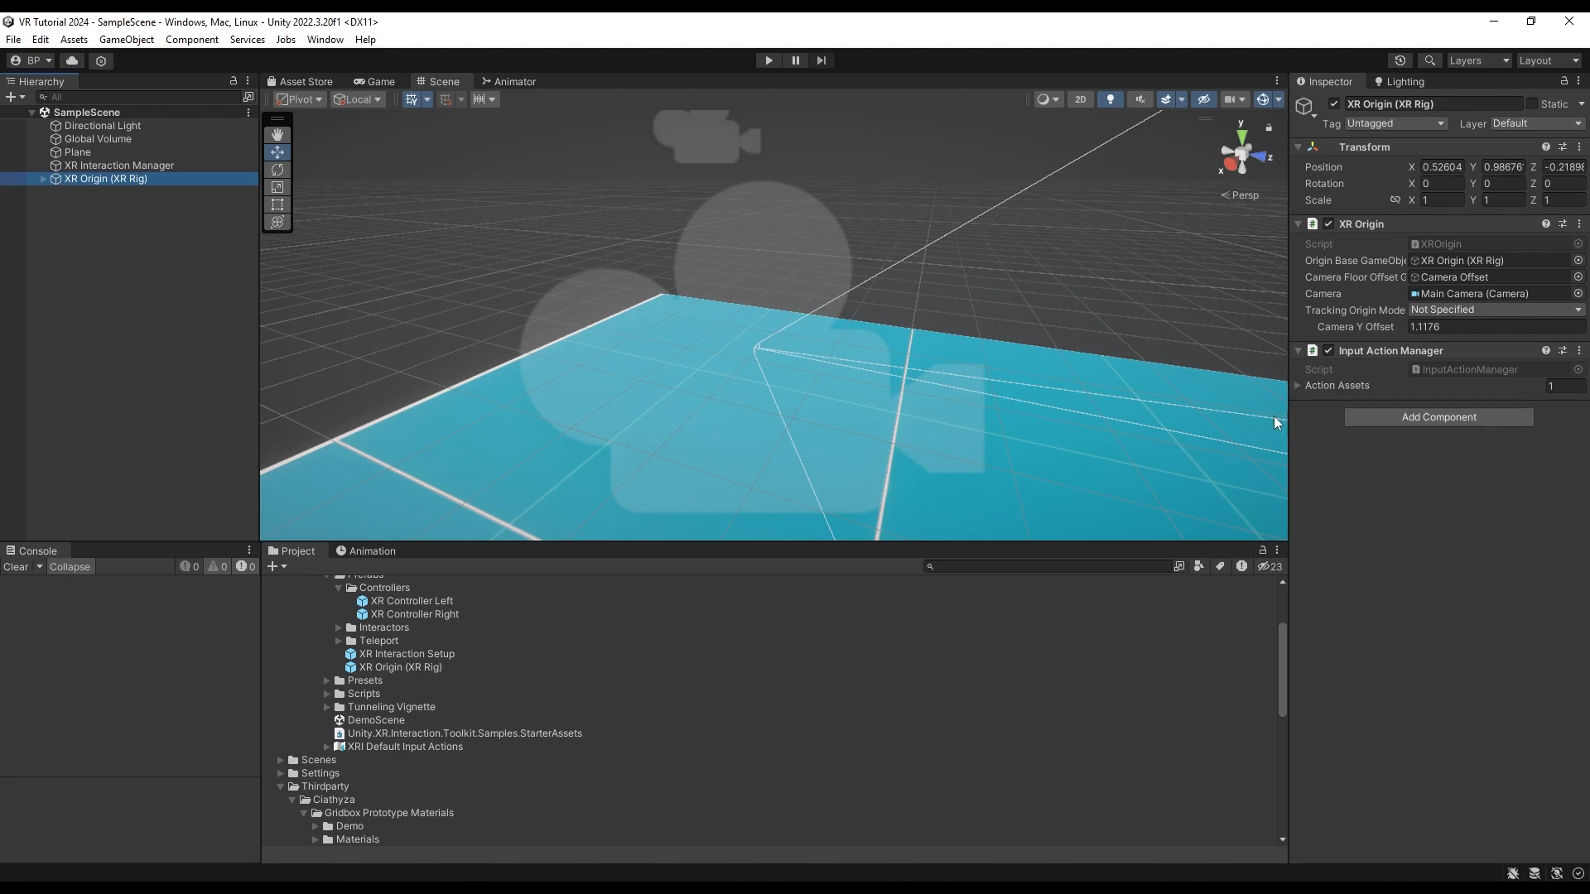
{"action": "left_click", "coordinate": [1442, 382]}
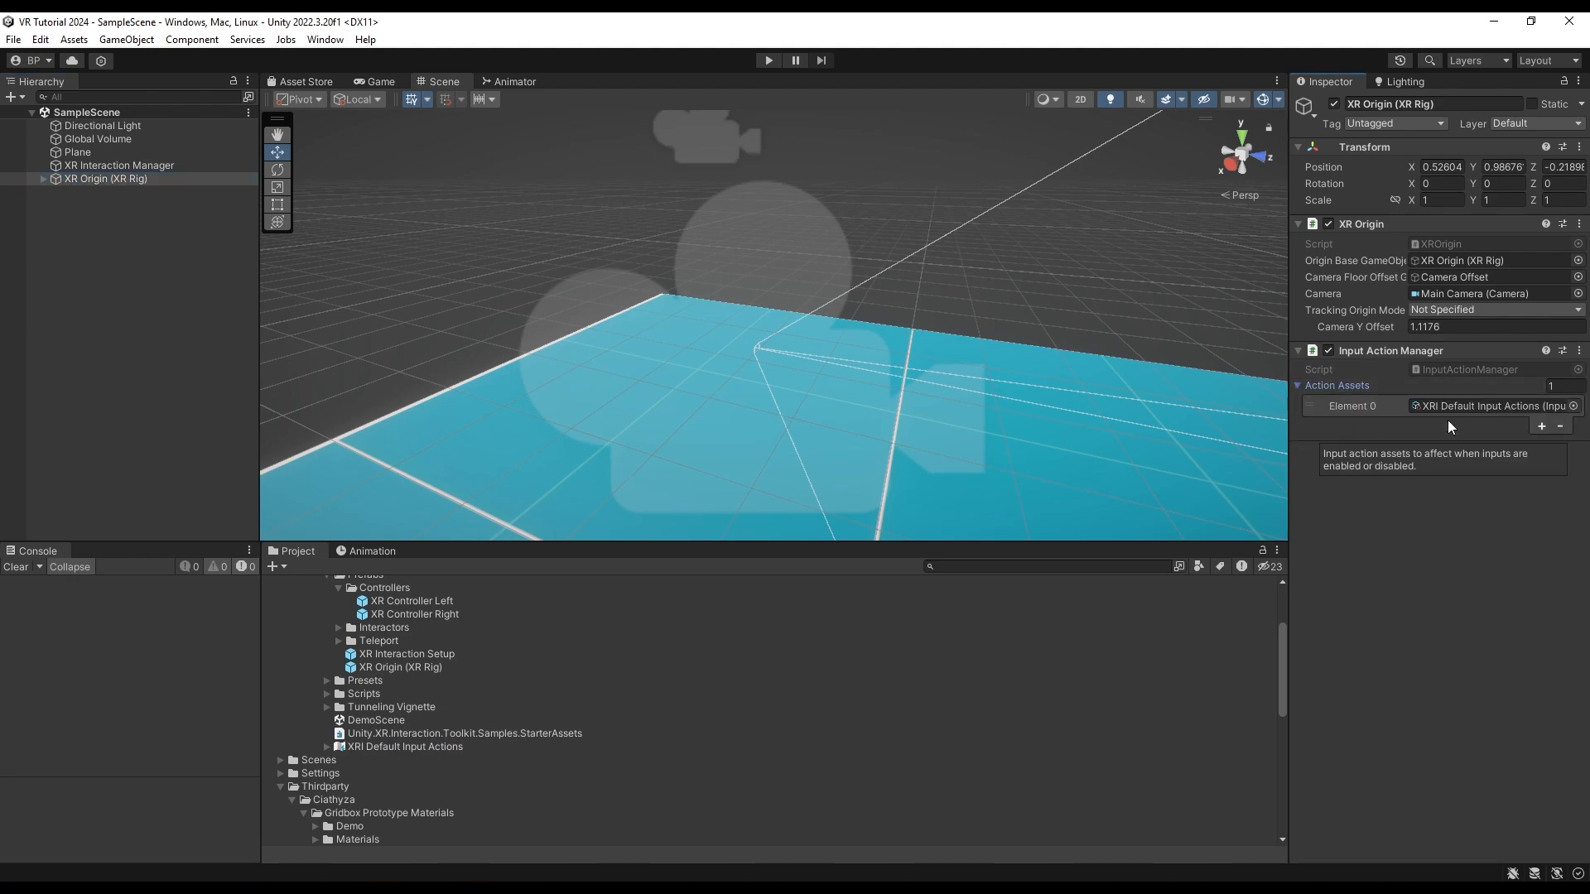
{"action": "left_click", "coordinate": [1505, 407]}
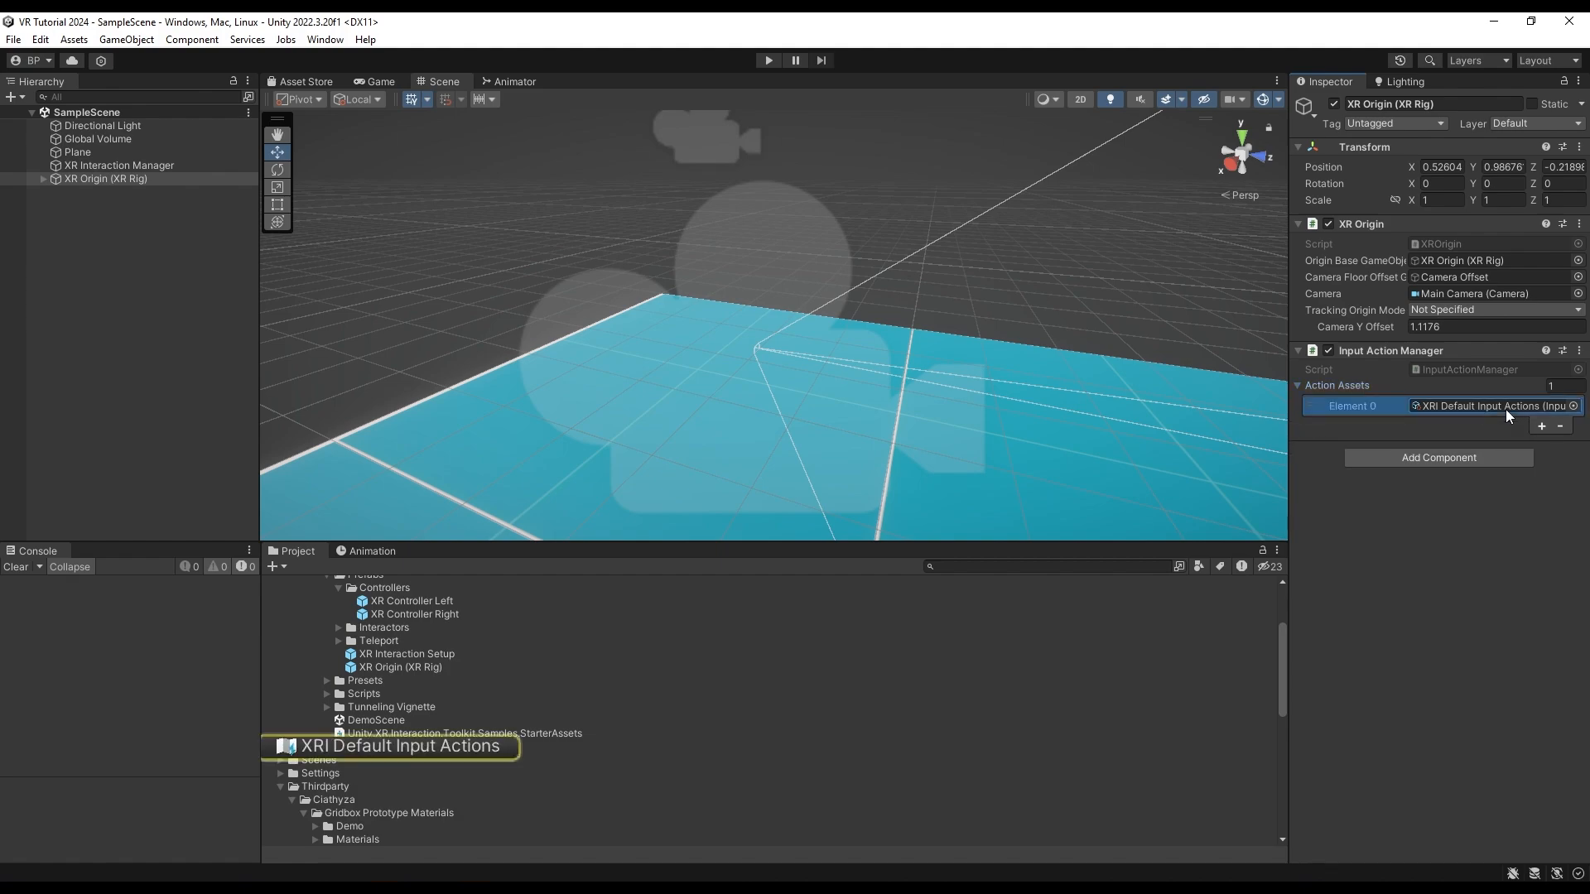
{"action": "double_click", "coordinate": [368, 744]}
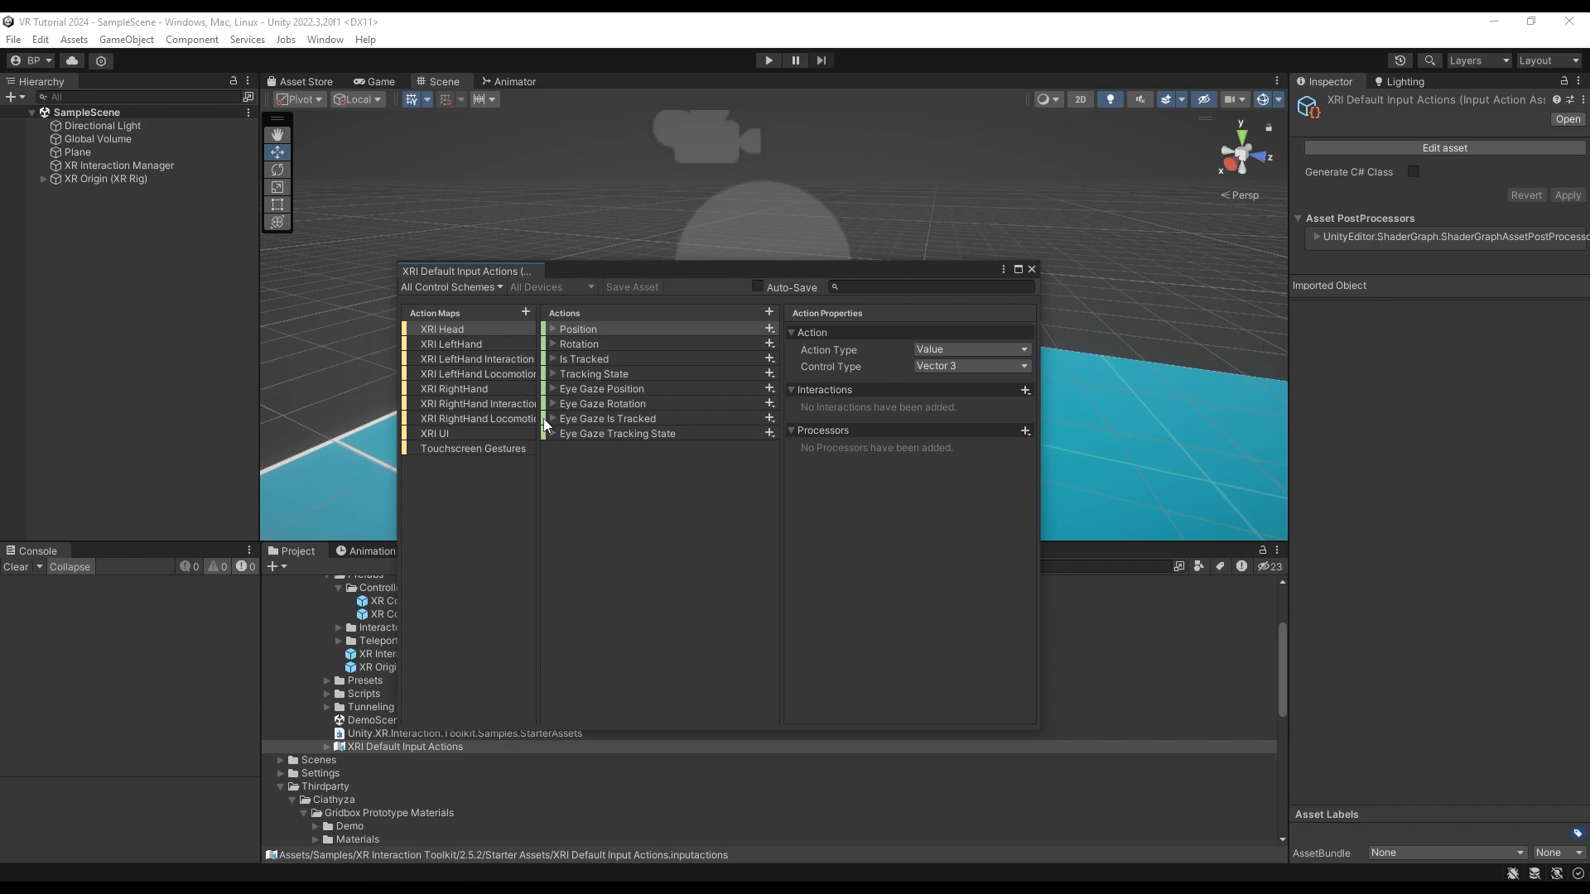
{"action": "left_click", "coordinate": [1032, 269]}
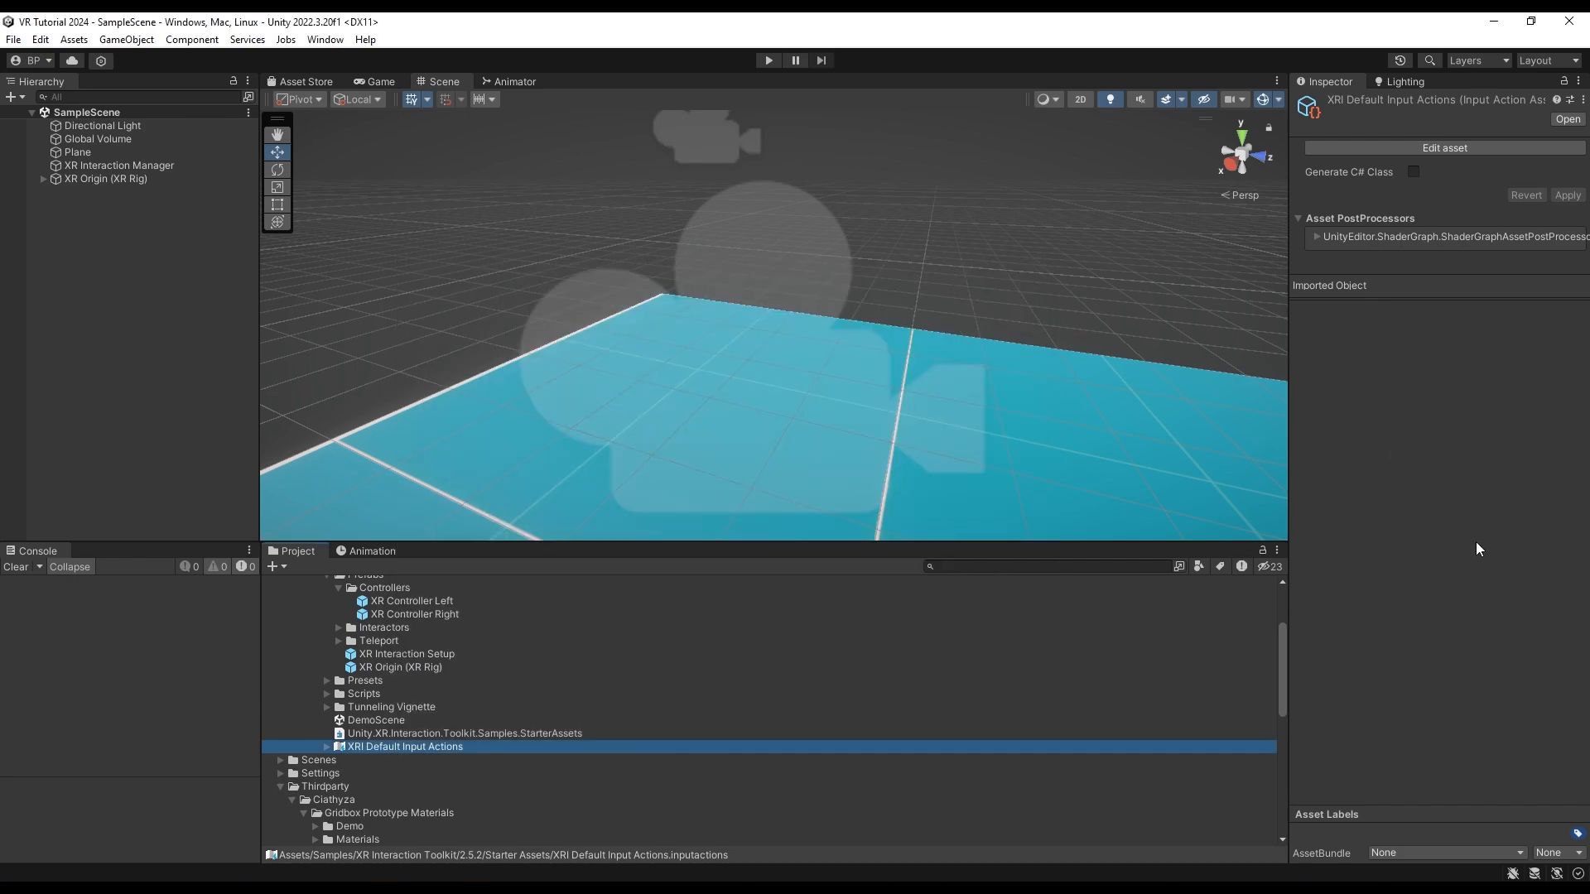